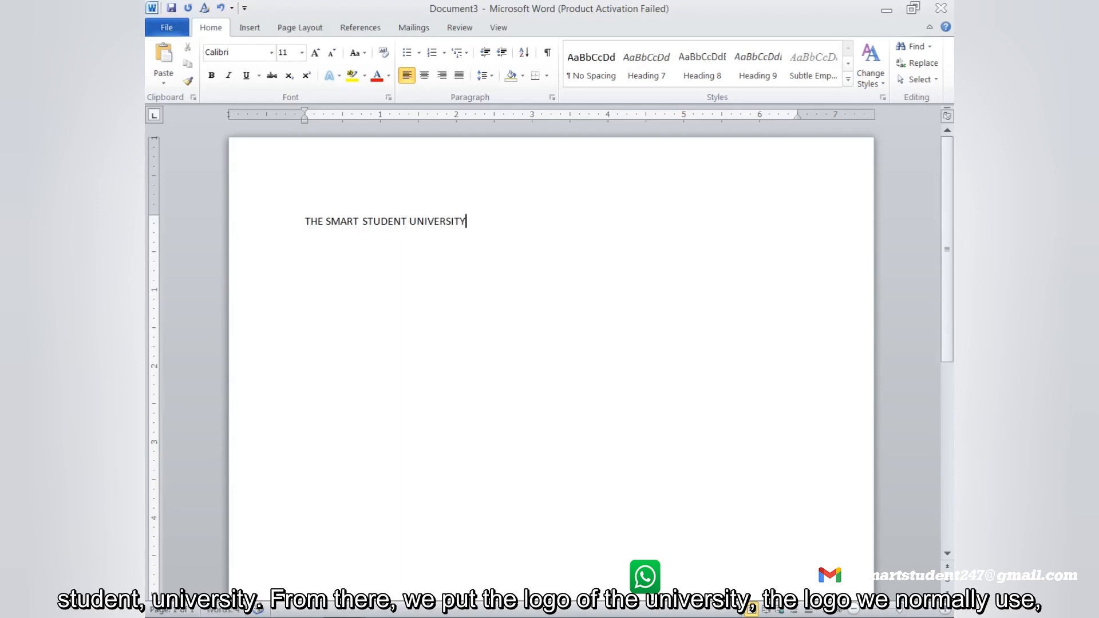
# Paste the copied university logo as a picture on a new line below THE SMART STUDENT UNIVERSITY
pyautogui.press('Return')
pyautogui.rightClick(308, 247)
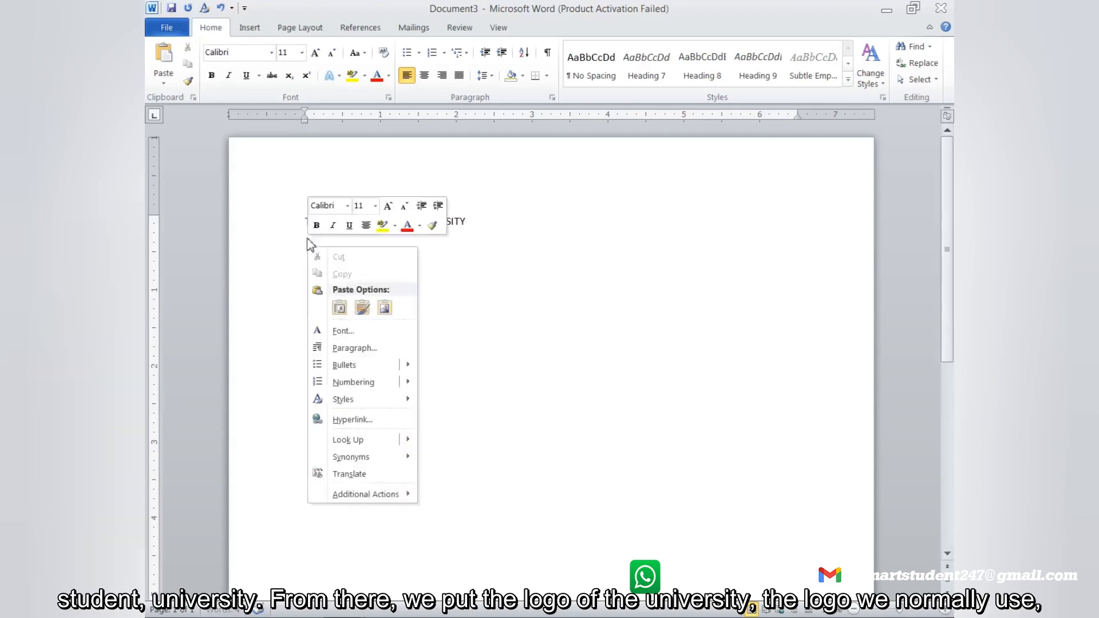
pyautogui.click(385, 309)
pyautogui.rightClick(424, 295)
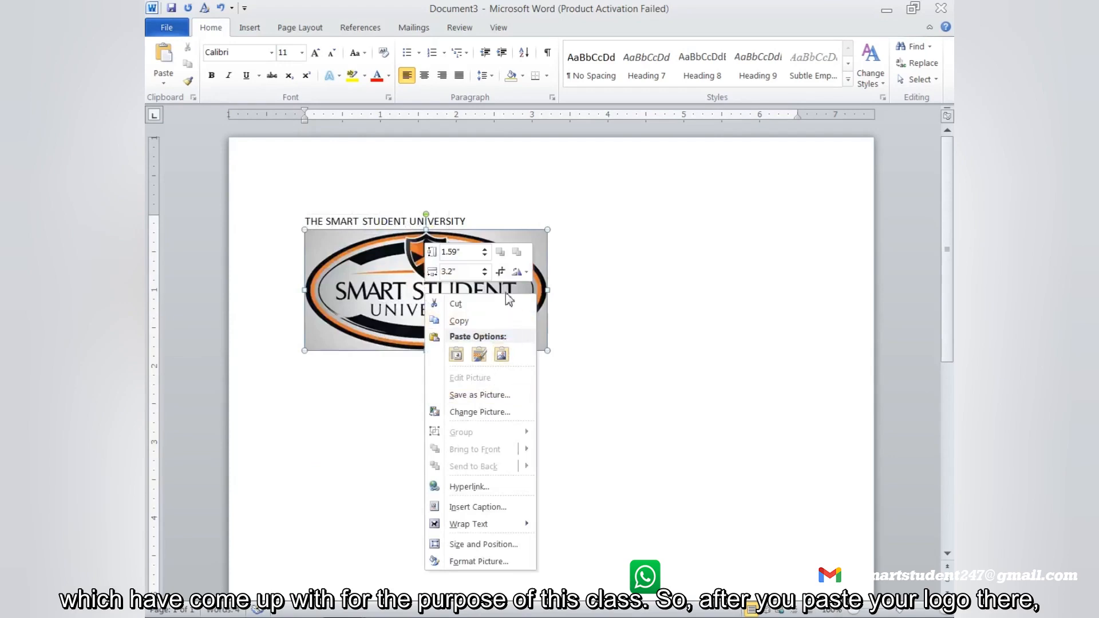
pyautogui.click(586, 280)
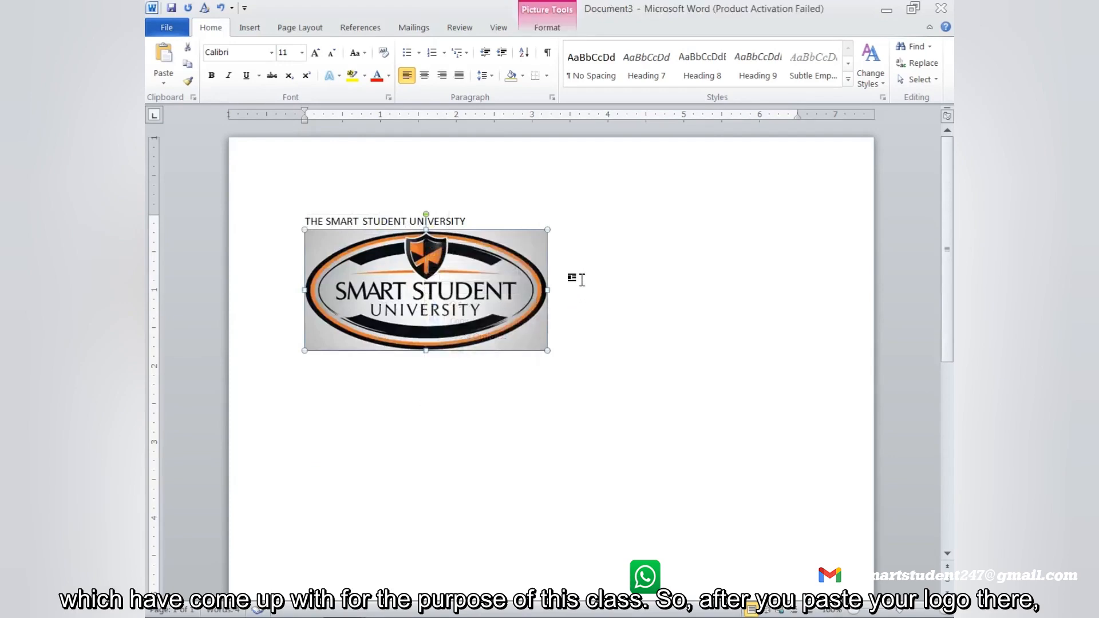
# Reduce the logo's width to 2.2" with its proportions kept, and place the cursor after it
pyautogui.rightClick(528, 311)
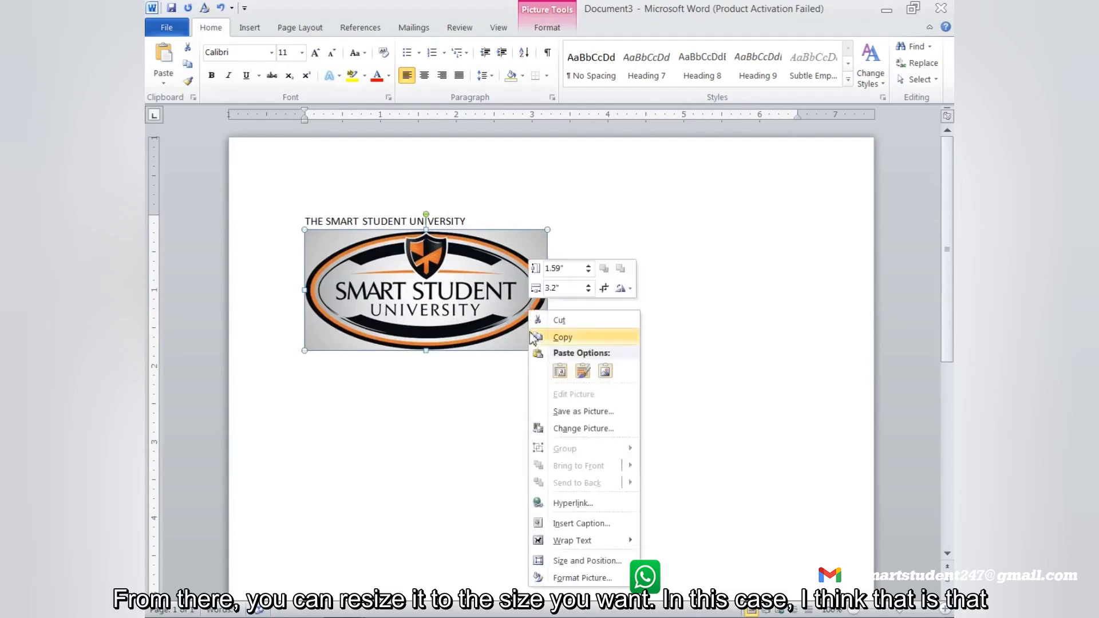
pyautogui.click(589, 292)
pyautogui.click(589, 292)
pyautogui.click(589, 292)
pyautogui.click(588, 292)
pyautogui.click(588, 292)
pyautogui.click(589, 292)
pyautogui.click(588, 292)
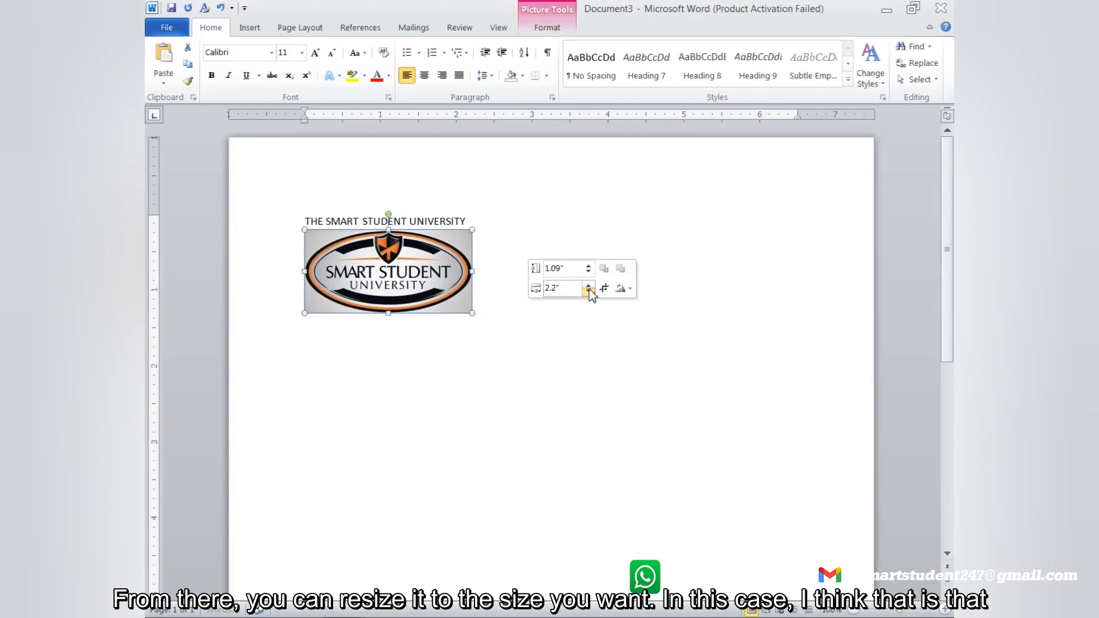
pyautogui.click(490, 314)
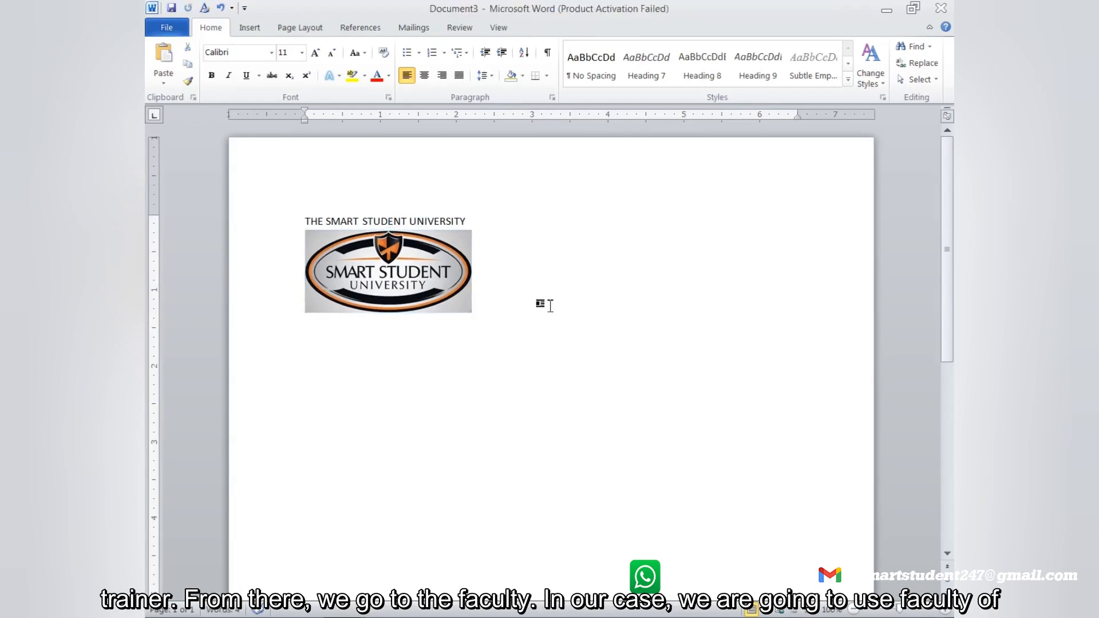
# Below the logo, add the lines FACULTY OF ARTS AND SOCIAL SCIENCES and DEPARTMENT OF POLITICAL AND INTERNATIONAL RELATIONS
pyautogui.write('FACULTY OF')
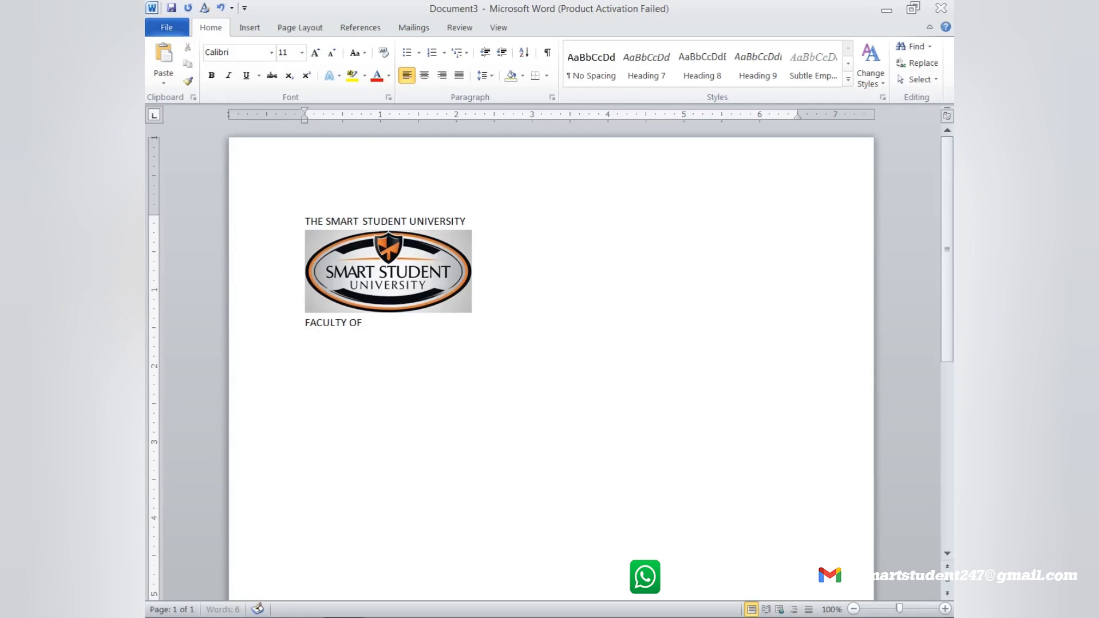
pyautogui.write(' ARTS AND SOC')
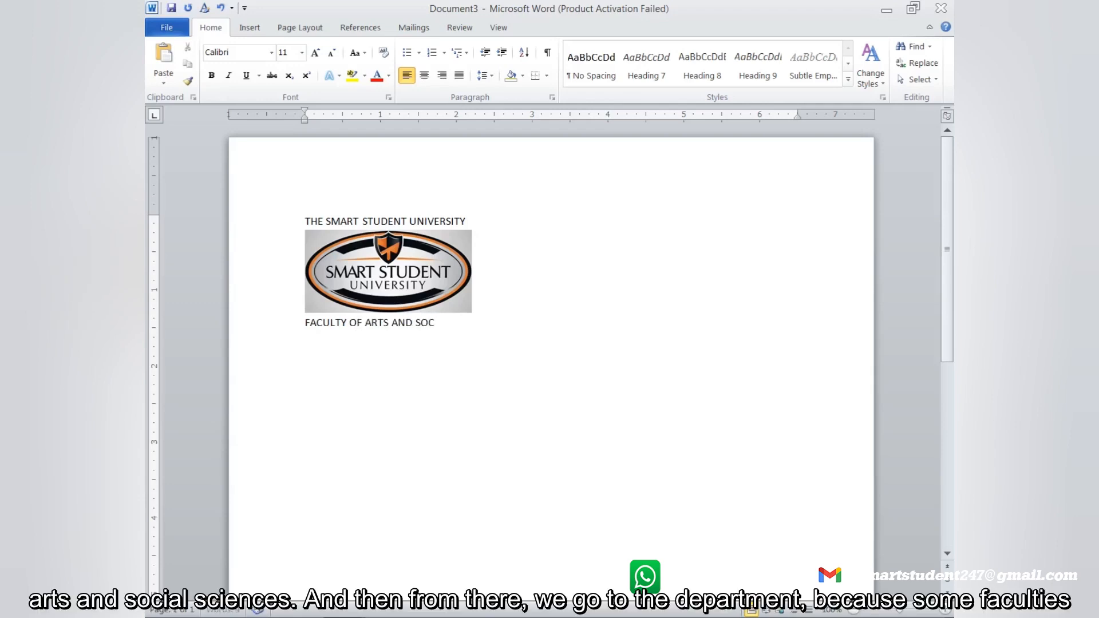
pyautogui.write('IAL SCIENCES')
pyautogui.press('Return')
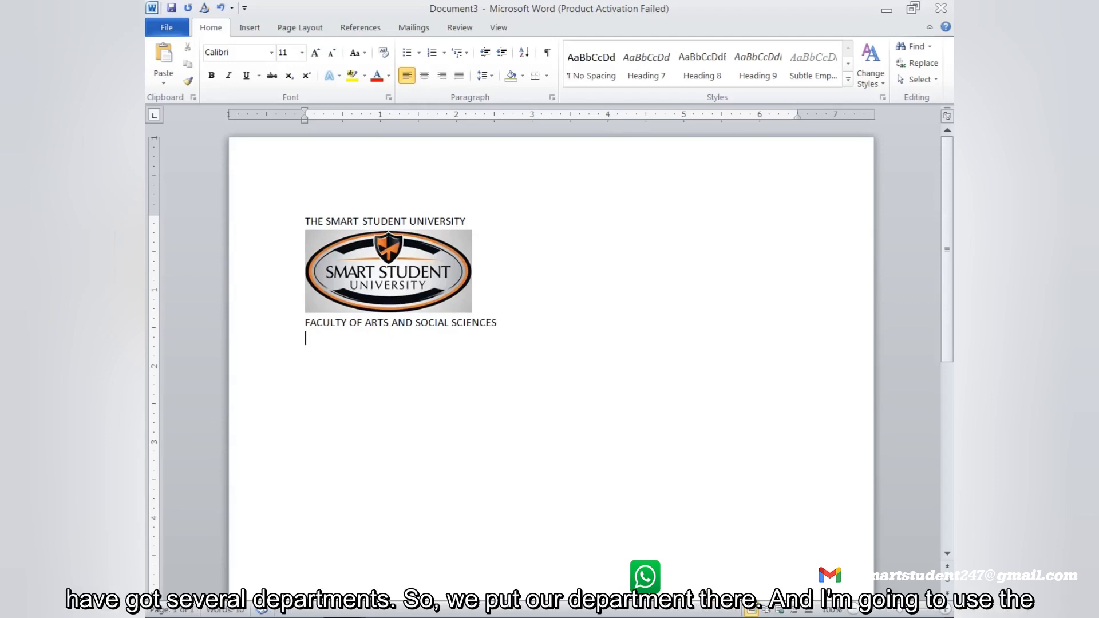
pyautogui.write('DEPARTMENT OF P')
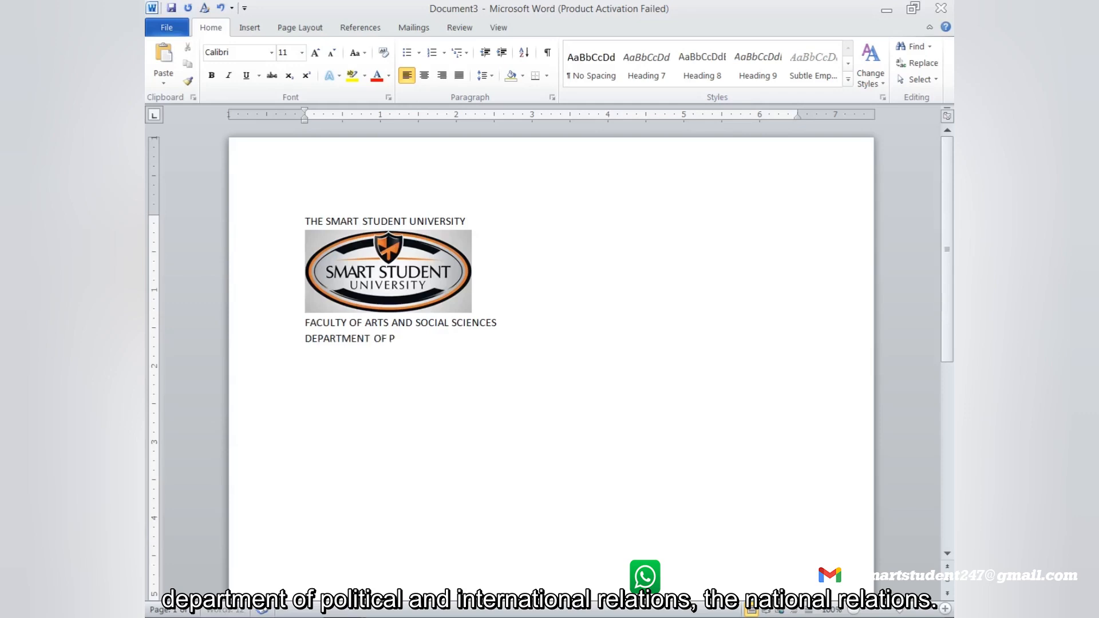
pyautogui.write('OLITICAL AND INTERNA')
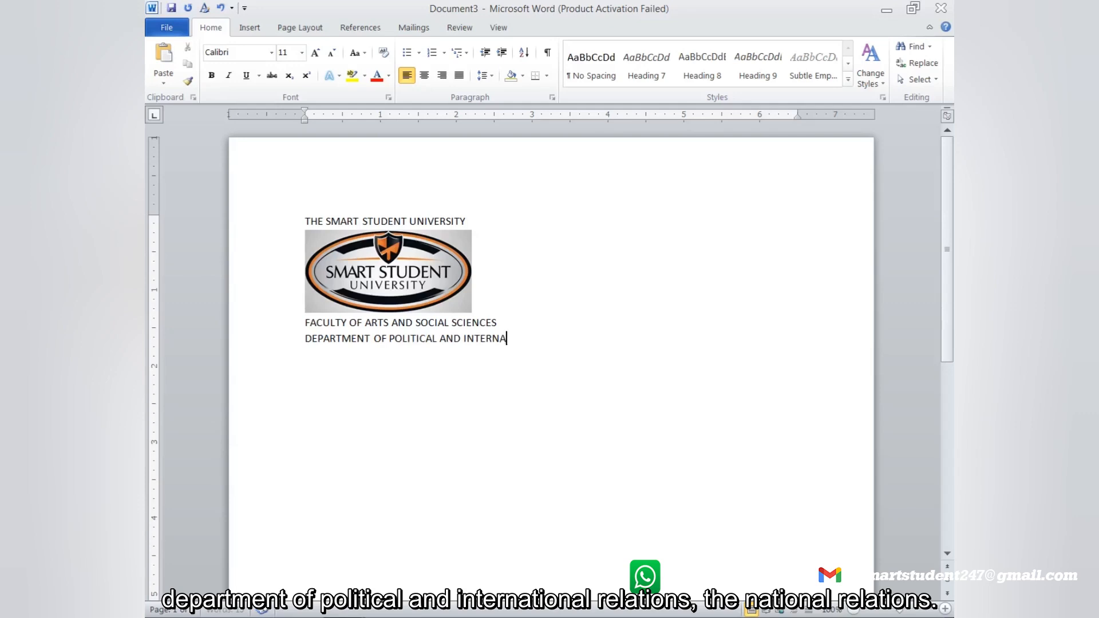
pyautogui.write('TIONAL RELATIONS')
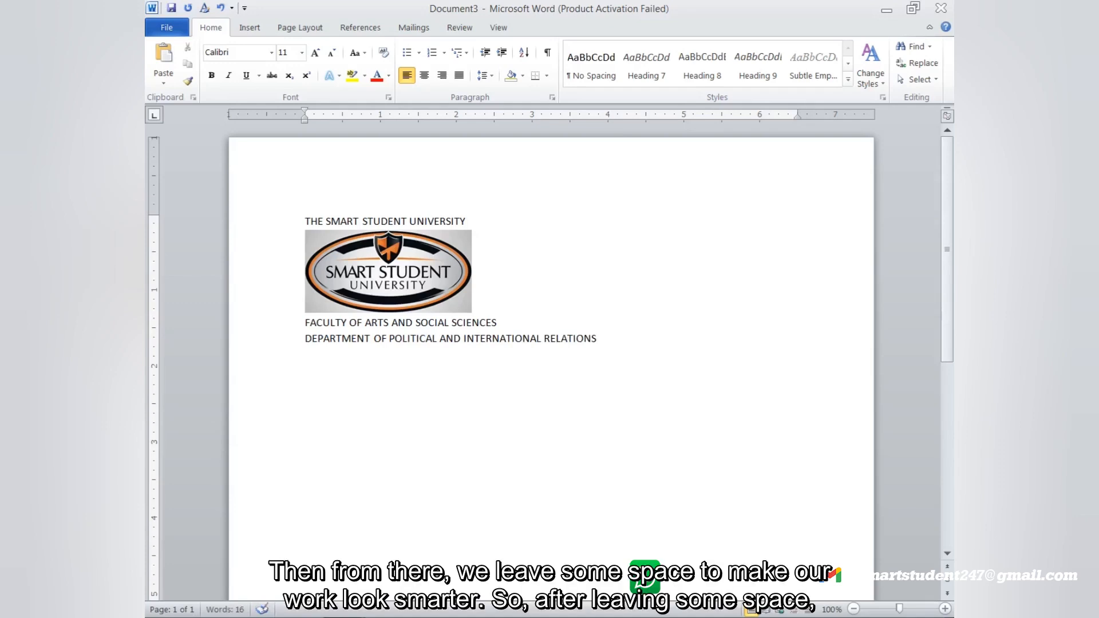
# Leave two blank lines below the department line and add the label "UNIT TITLE:"
pyautogui.press('Return')
pyautogui.press('Return')
pyautogui.press('Return')
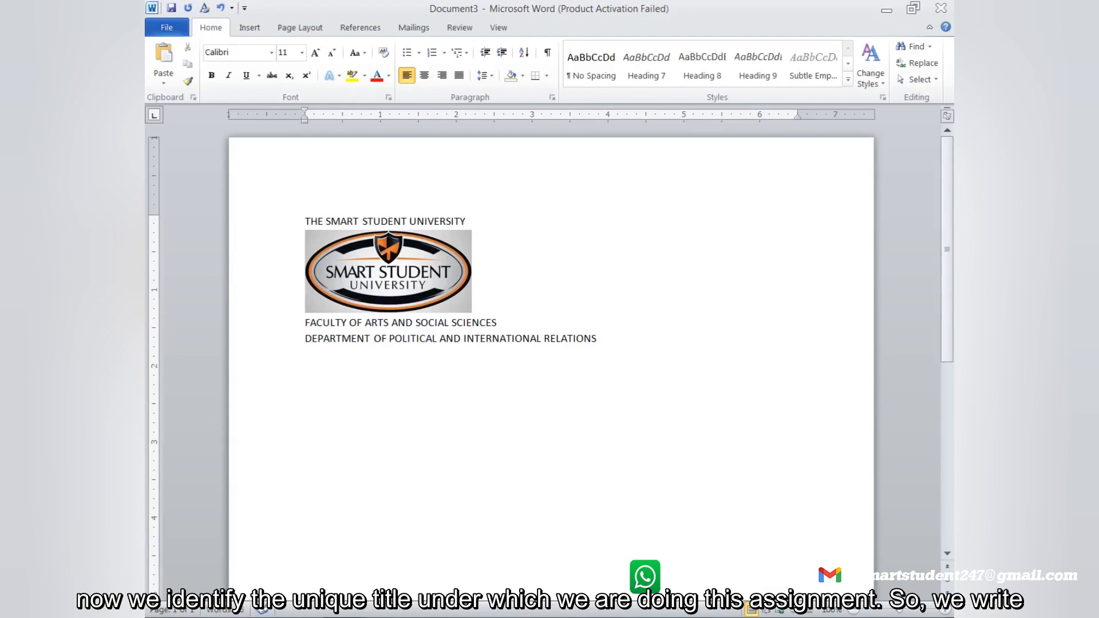
pyautogui.write('UNIT TITLE')
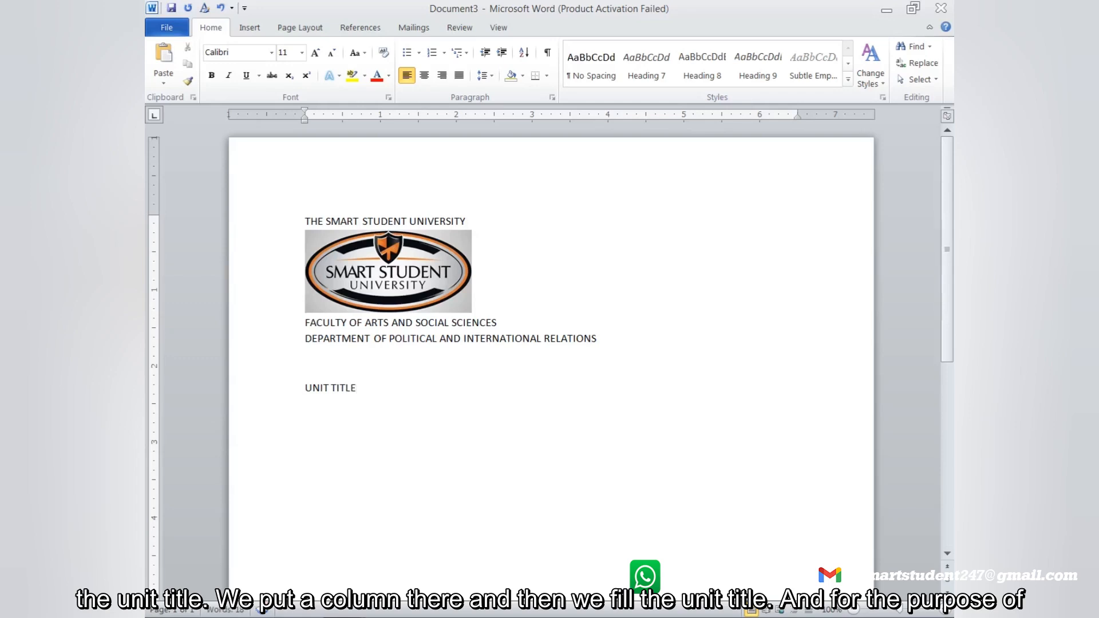
pyautogui.write(':')
# Copy the title ADMINISTRATION OF PUBLIC ENTERPRISES from the document "Assigment ver. 1 - (No TOC, No Abstract)" and paste it after "UNIT TITLE:" in Document3
pyautogui.moveTo(344, 617)
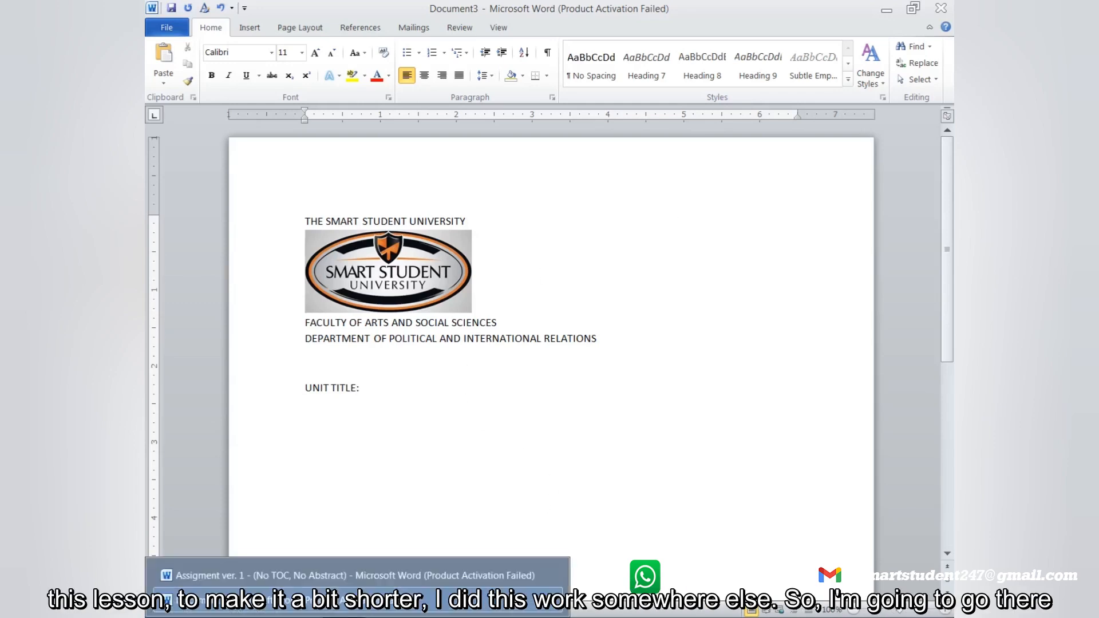
pyautogui.click(245, 576)
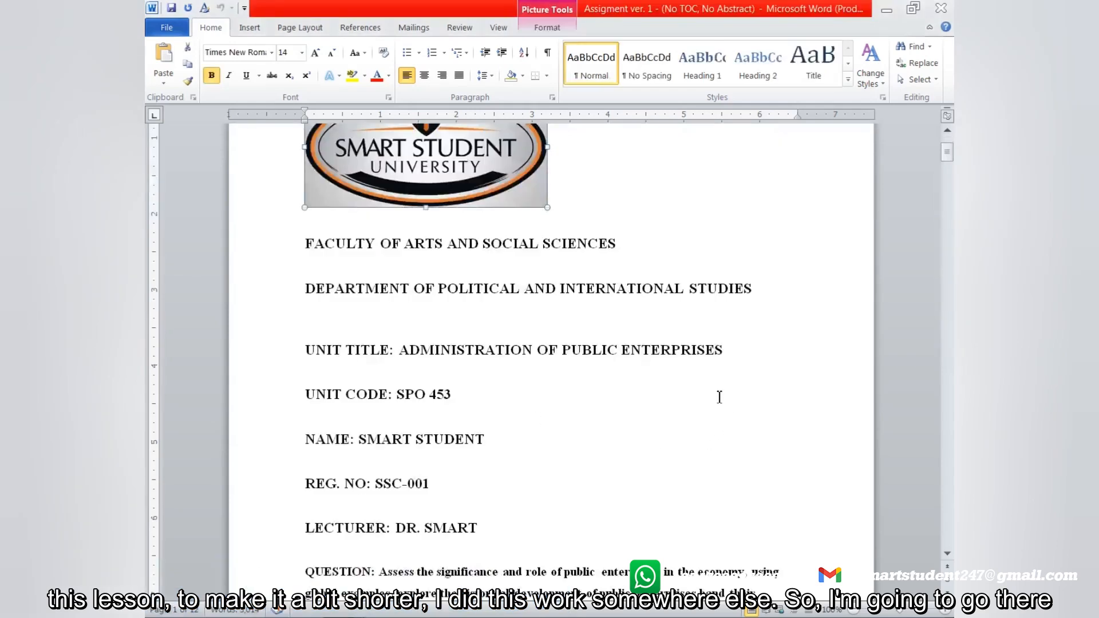
pyautogui.click(721, 350)
pyautogui.moveTo(721, 350); pyautogui.dragTo(449, 354)
pyautogui.rightClick(449, 353)
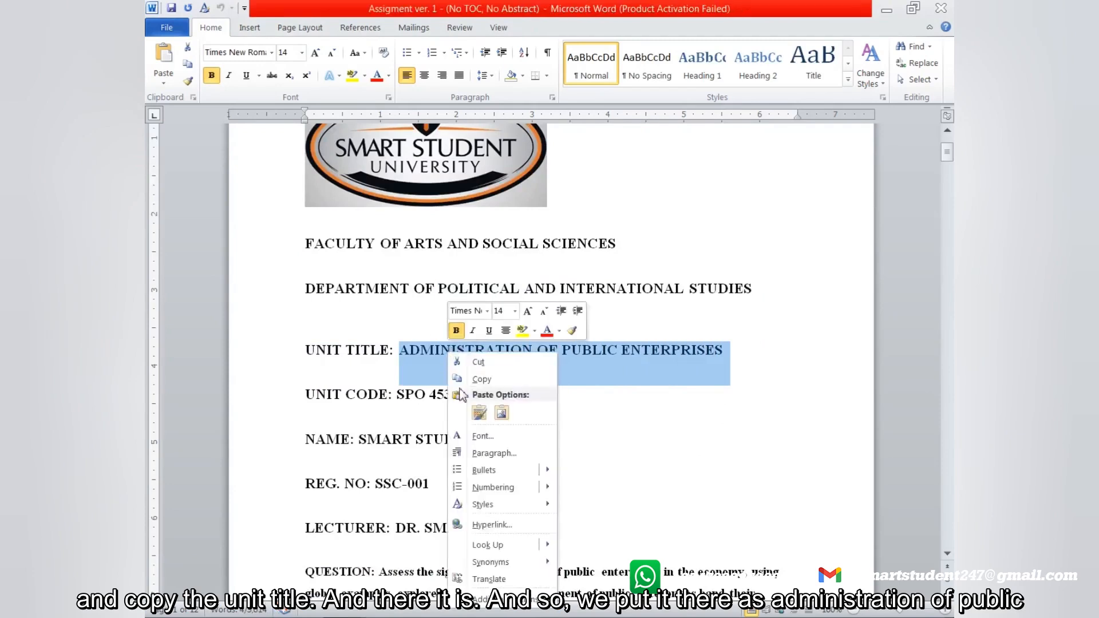
pyautogui.click(479, 379)
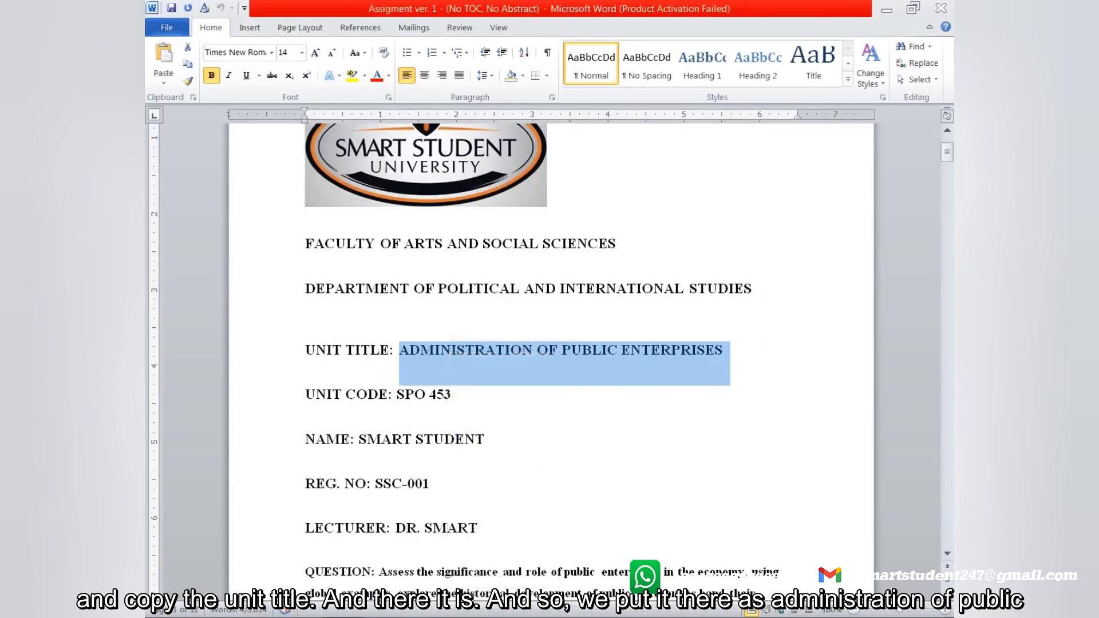
pyautogui.click(400, 569)
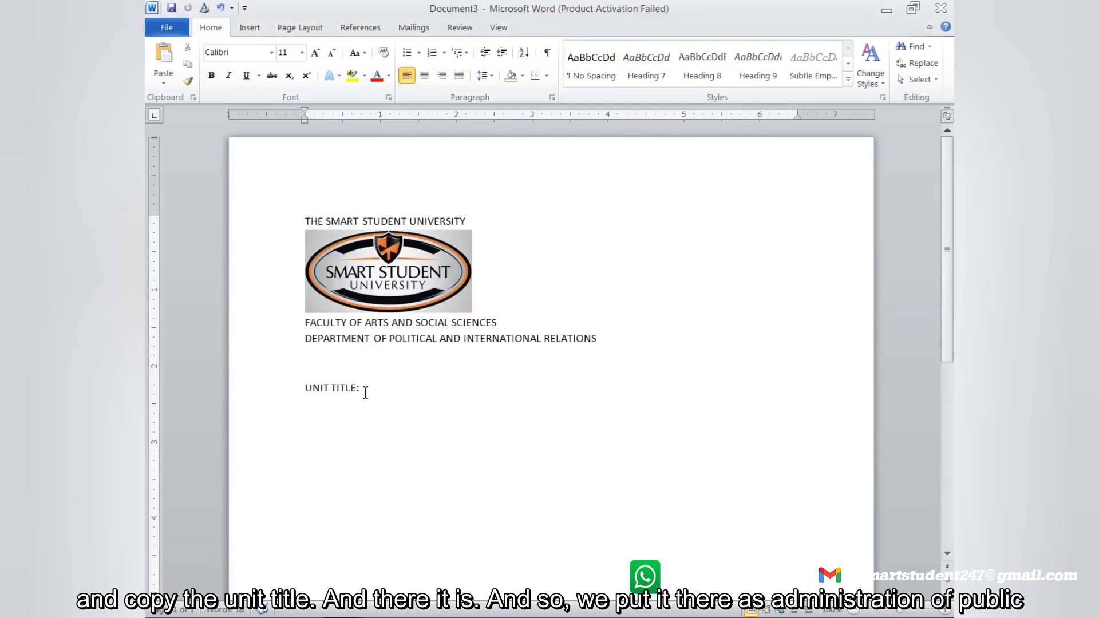
pyautogui.rightClick(364, 391)
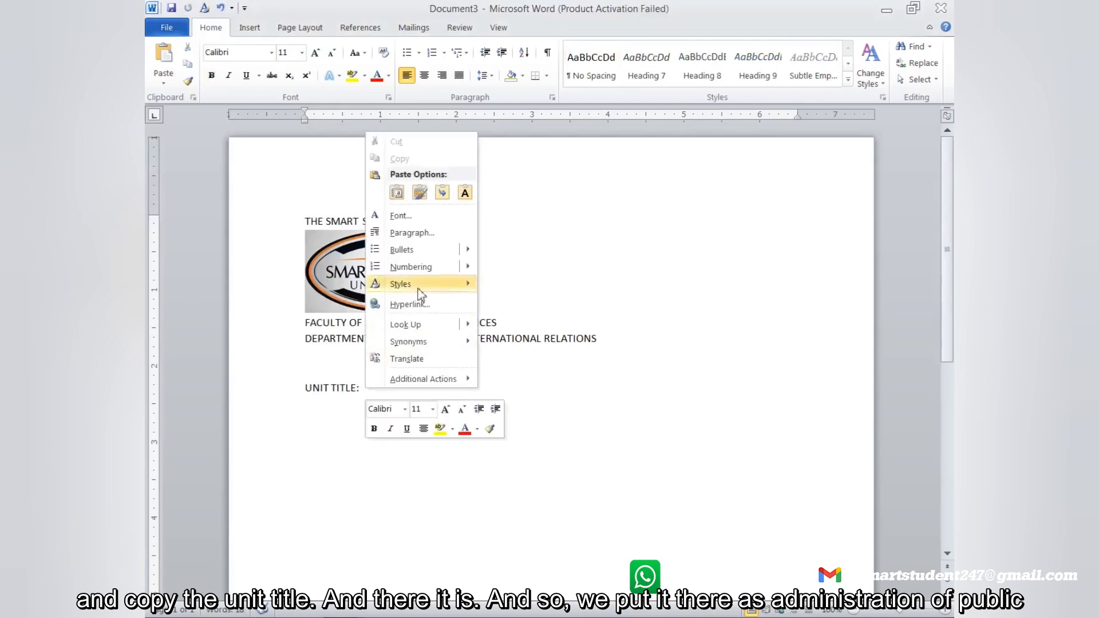
pyautogui.click(419, 193)
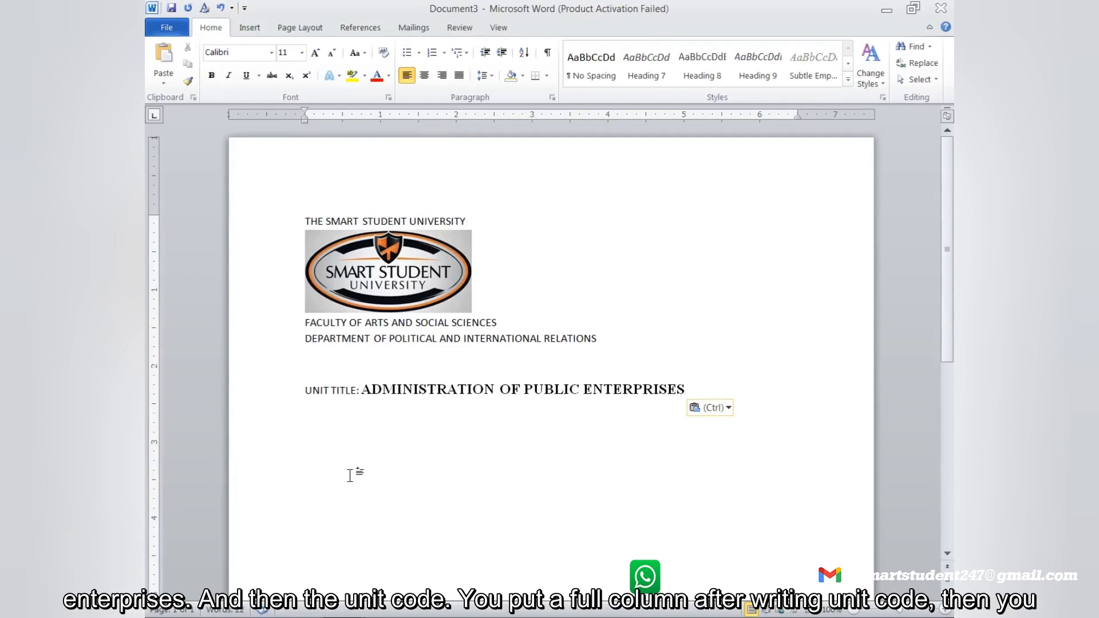
# Add the line "UNIT CODE: SSC 001" below the unit title
pyautogui.write('UNIT')
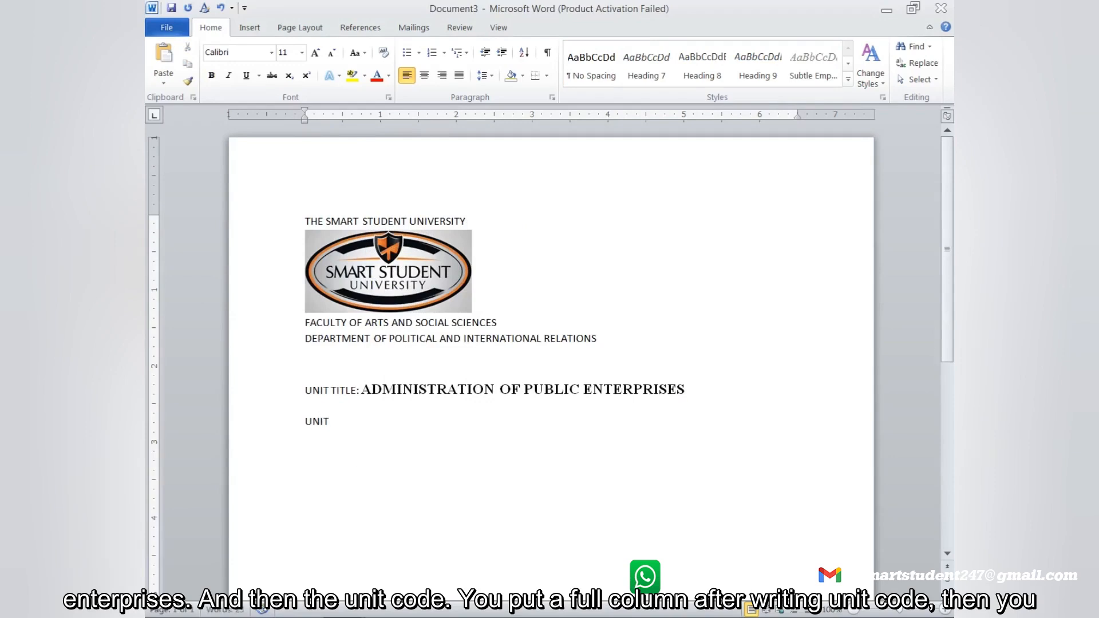
pyautogui.write(' CODE:')
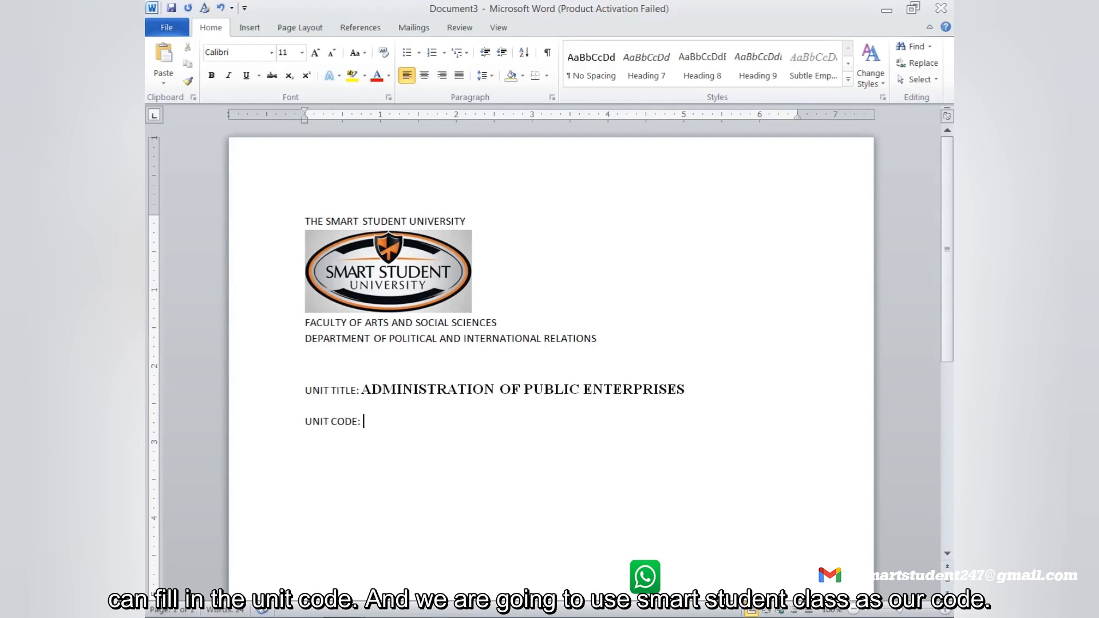
pyautogui.write(' SSC')
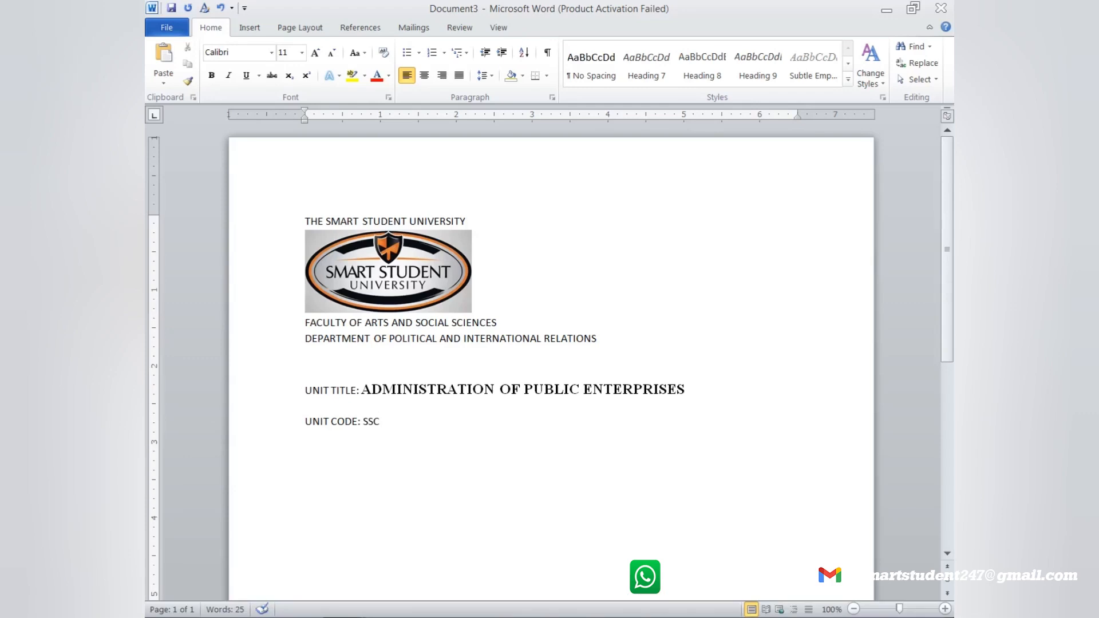
pyautogui.write(' 001')
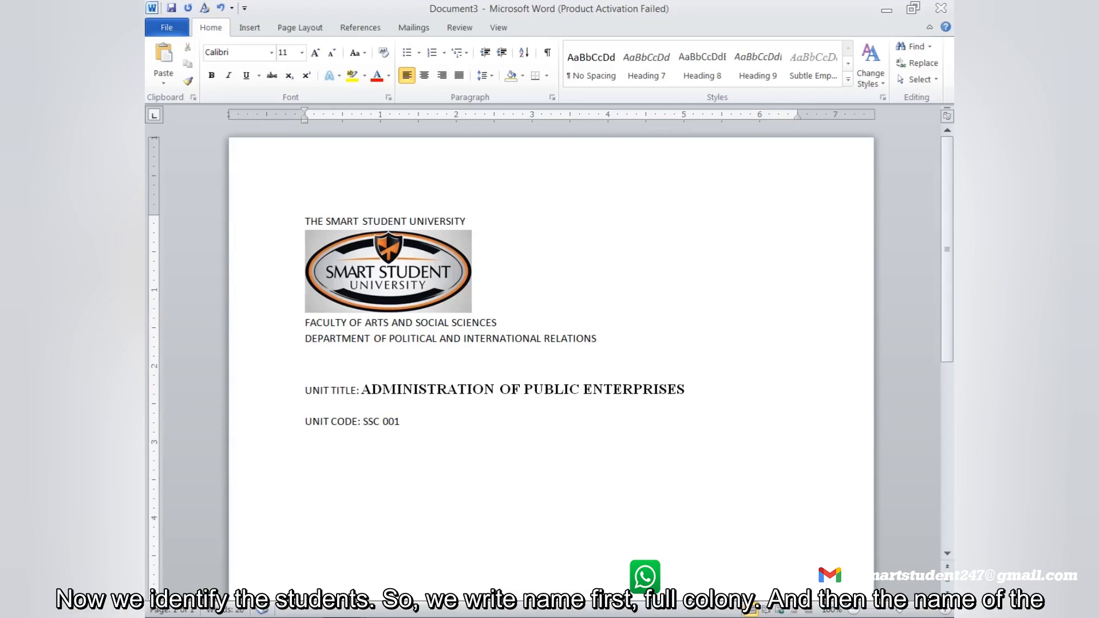
# Below the unit code, add a "NAME:" line with the student's name and a "REG. NO:" line with the registration number
pyautogui.write('NAME:')
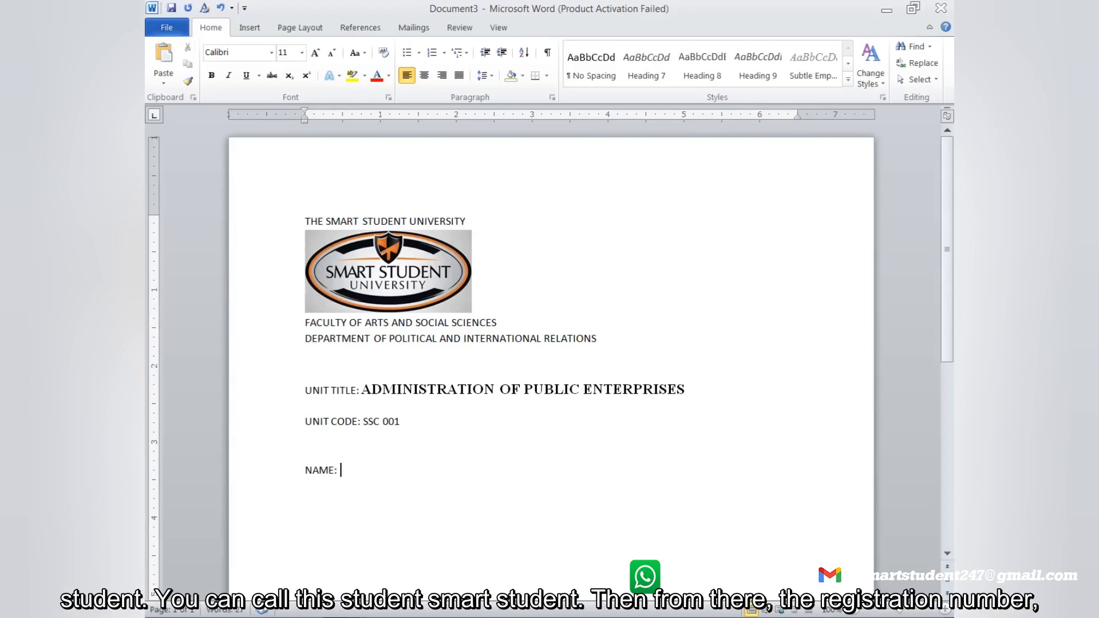
pyautogui.write(' SMART STUDENT')
pyautogui.press('Return')
pyautogui.write('RE')
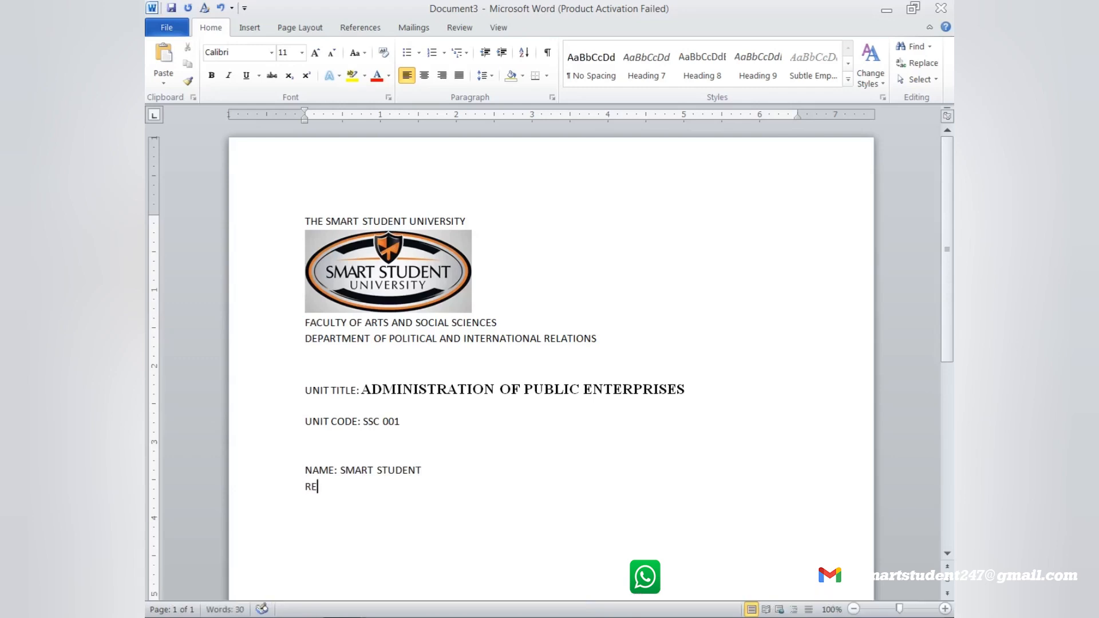
pyautogui.write('G.')
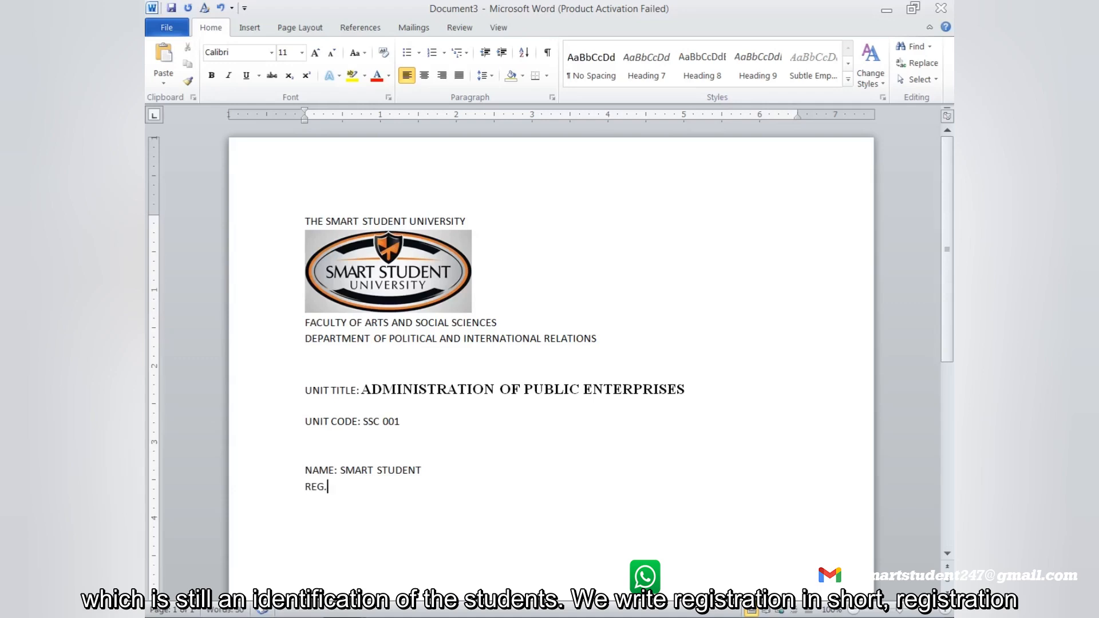
pyautogui.write(' NO')
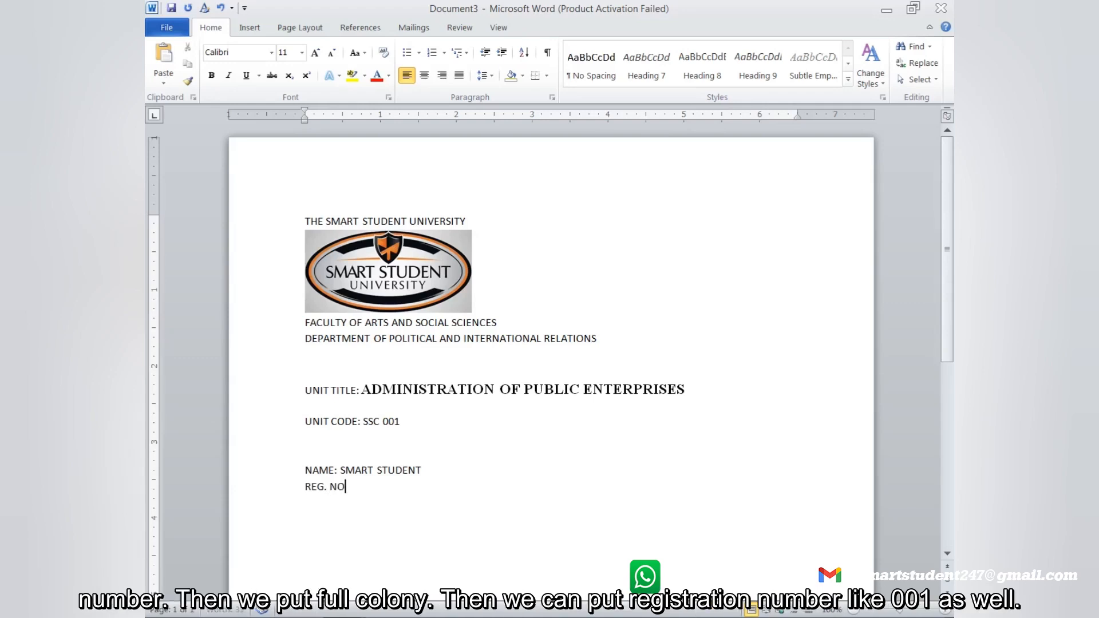
pyautogui.write(':')
pyautogui.write('001')
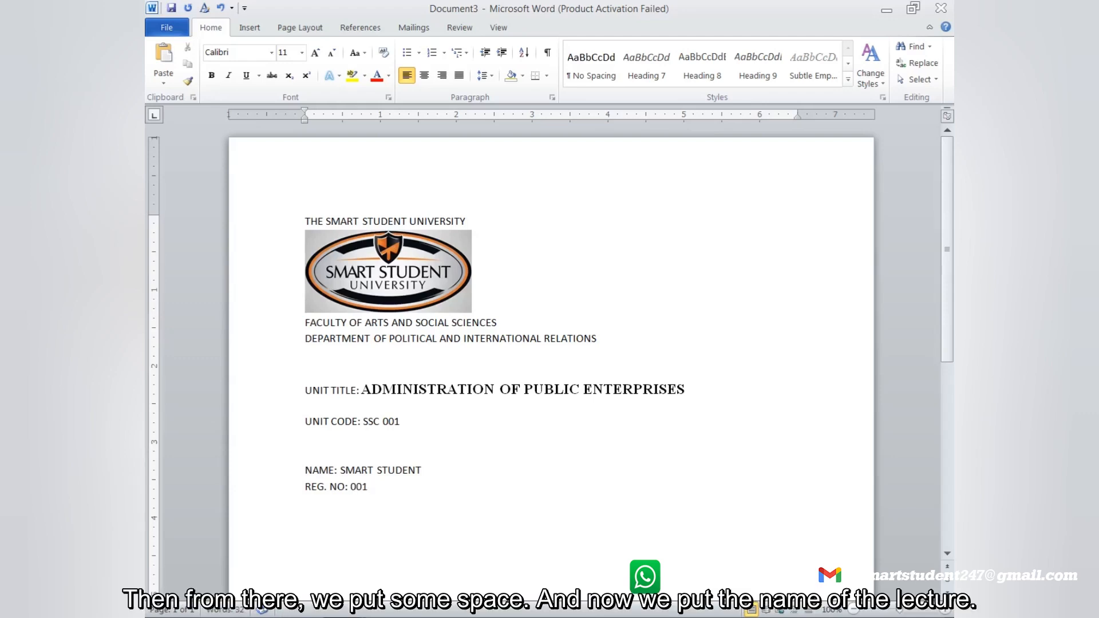
# Leave a blank line below the registration number and add a "LECTURER:" line with the lecturer's title and name
pyautogui.press('Return')
pyautogui.press('Return')
pyautogui.write('N')
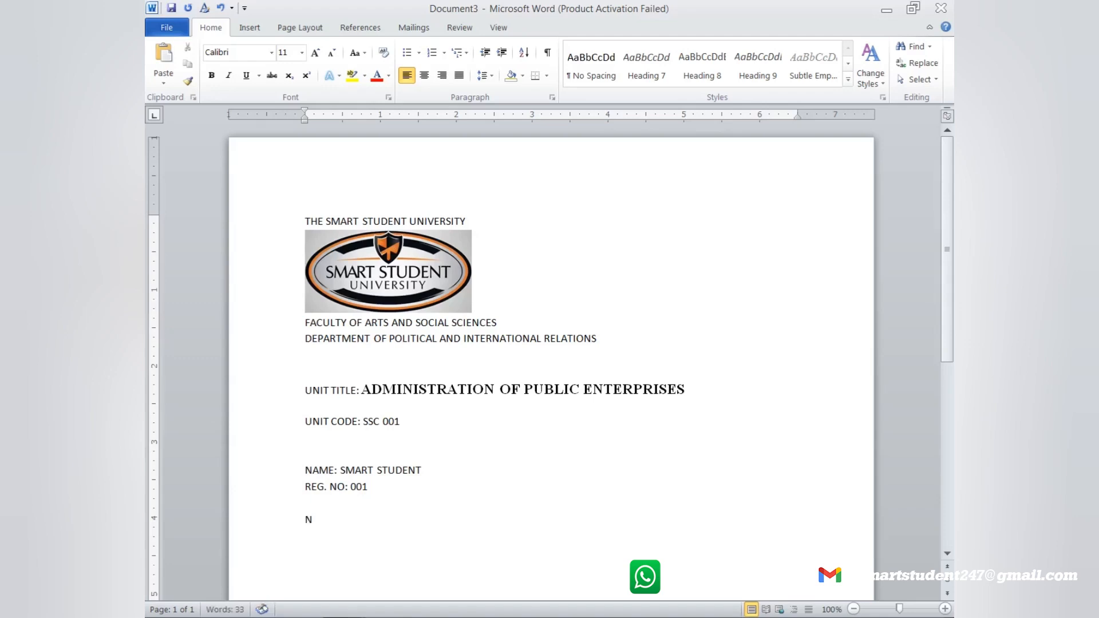
pyautogui.press('BackSpace')
pyautogui.write('L')
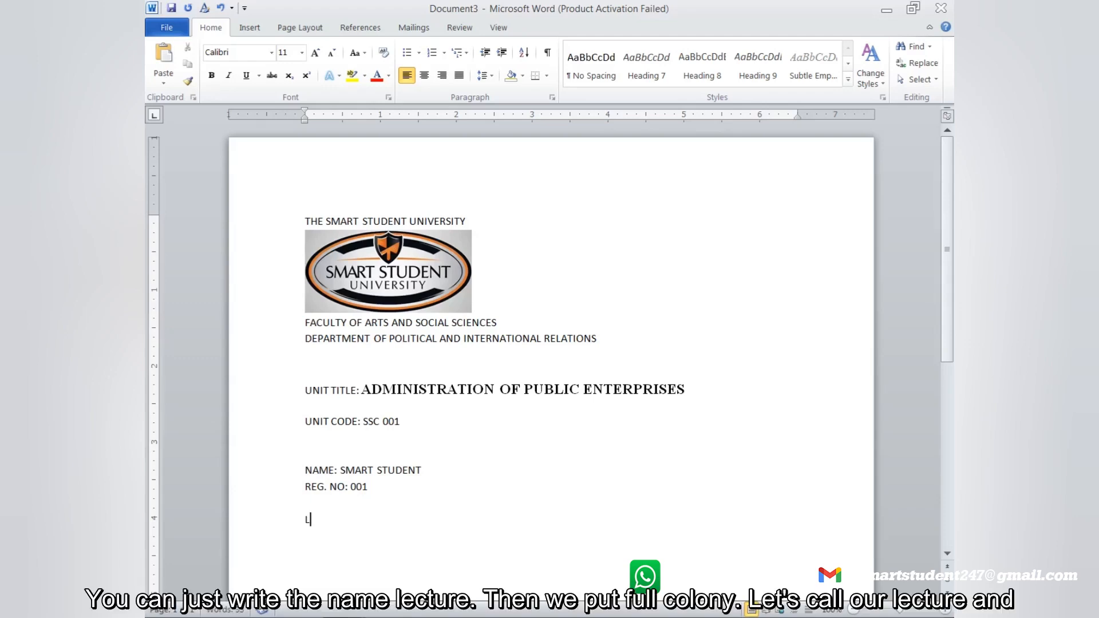
pyautogui.write('ECTURER: DR. SMART')
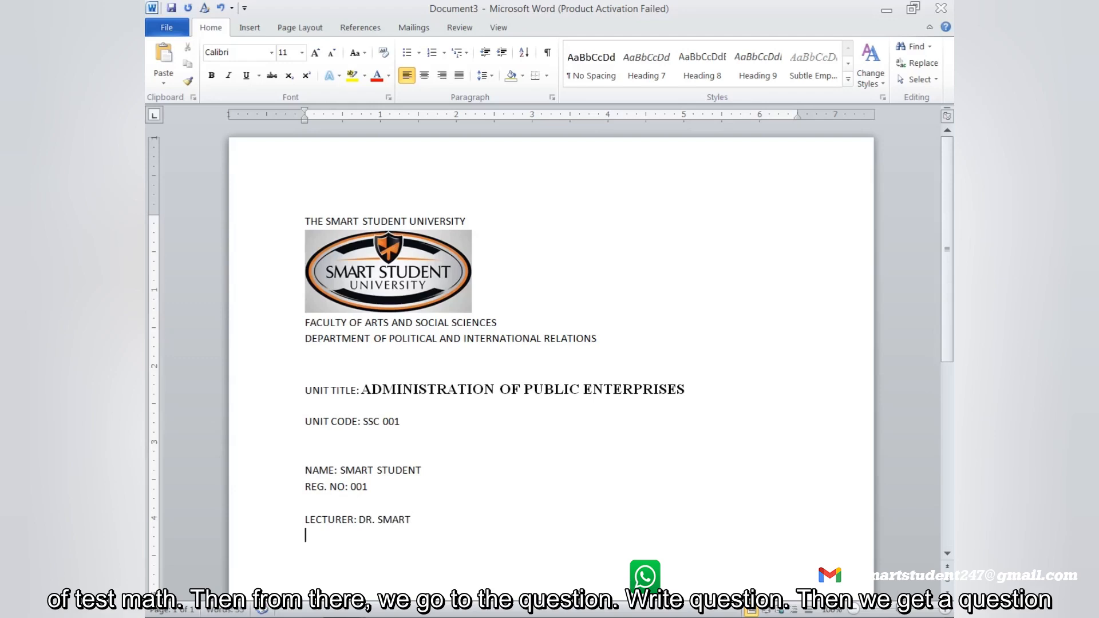
# Add the label "QUESTION/TASK:" below the lecturer line, separated by a blank line
pyautogui.write('QUESTION/TAS')
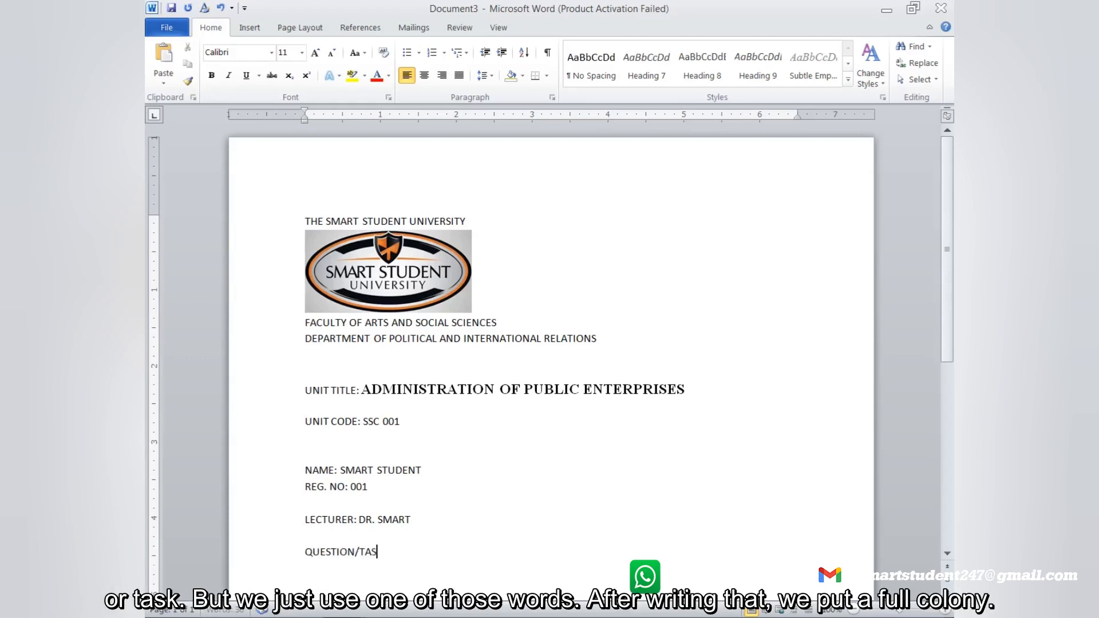
pyautogui.write('K')
pyautogui.write(':')
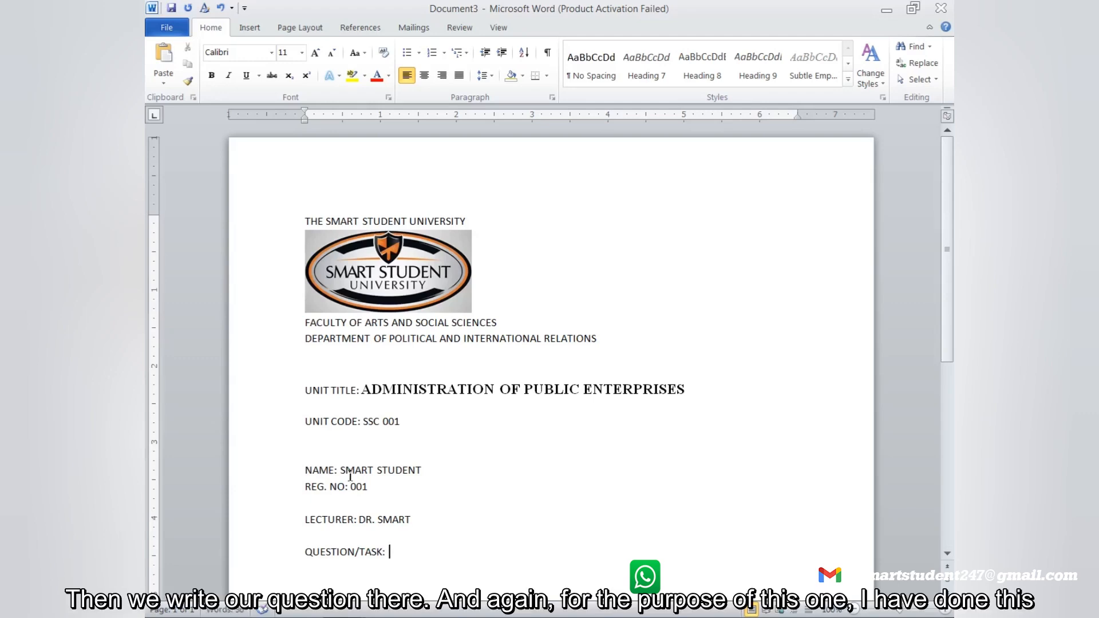
# Copy the full QUESTION paragraph from the cover page of the document "Assigment ver. 1 - (No TOC, No Abstract)"
pyautogui.scroll(-3, 436, 392)
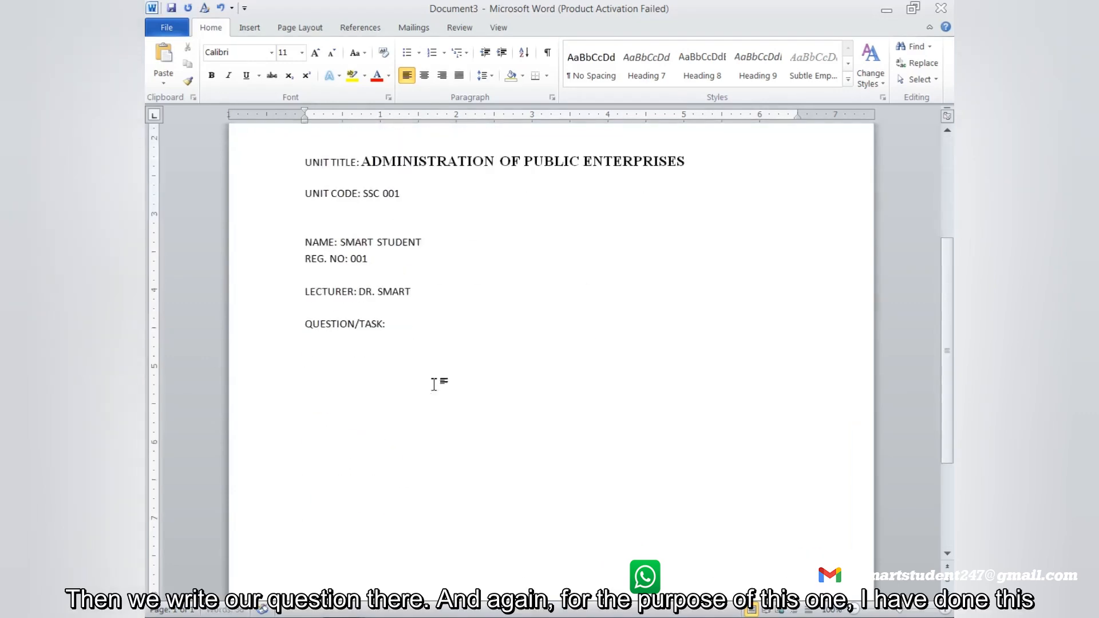
pyautogui.scroll(-2, 427, 397)
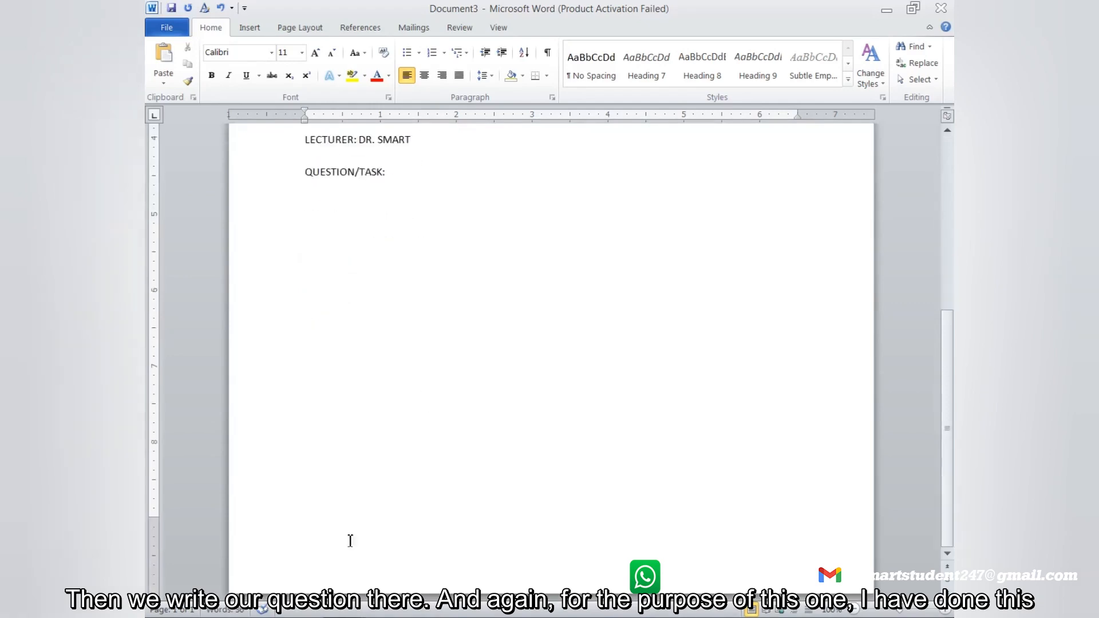
pyautogui.moveTo(344, 617)
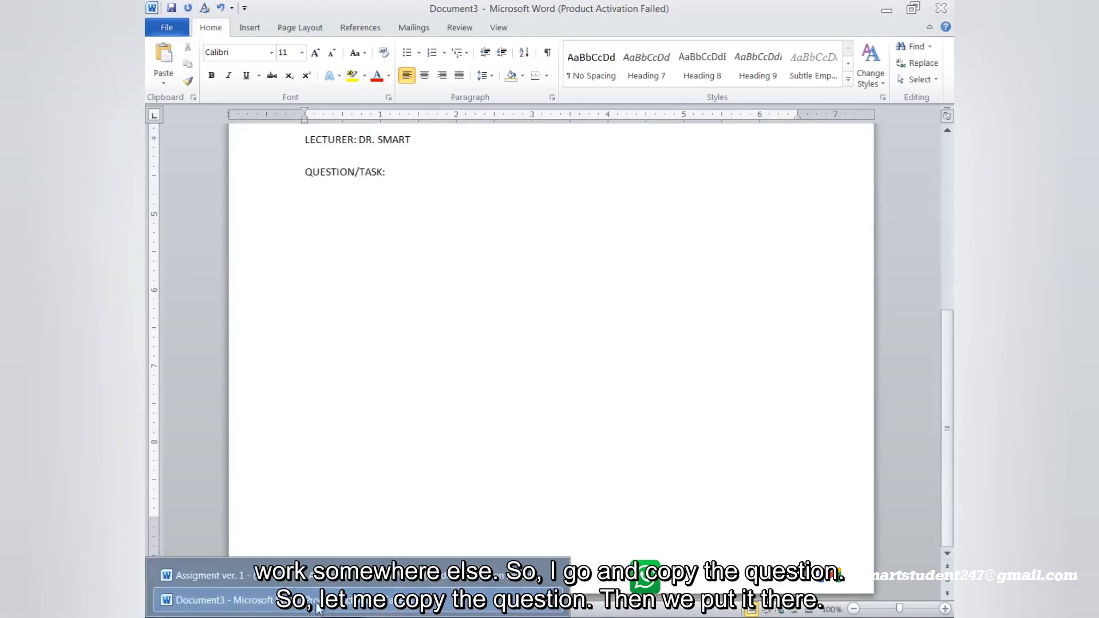
pyautogui.click(206, 575)
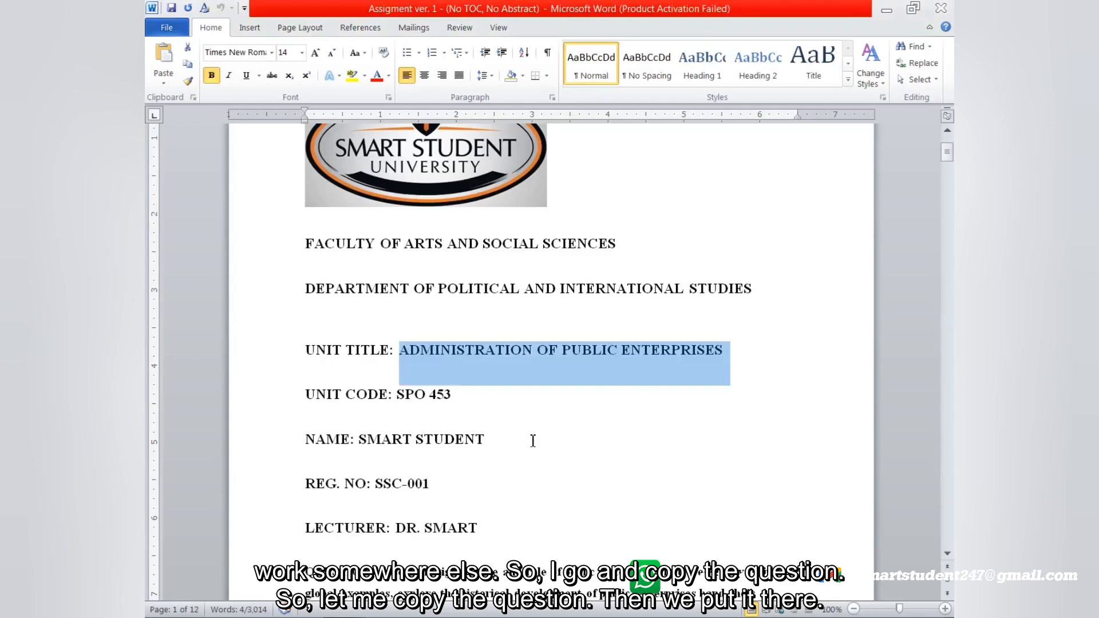
pyautogui.scroll(-3, 529, 444)
pyautogui.moveTo(307, 340); pyautogui.dragTo(704, 395)
pyautogui.rightClick(541, 371)
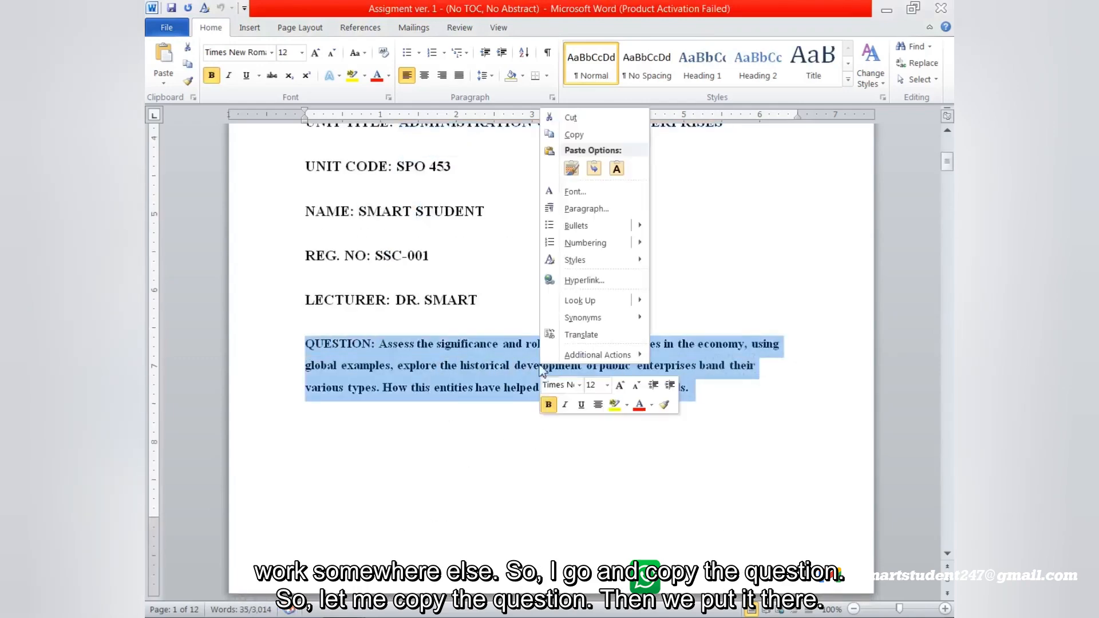
pyautogui.click(571, 135)
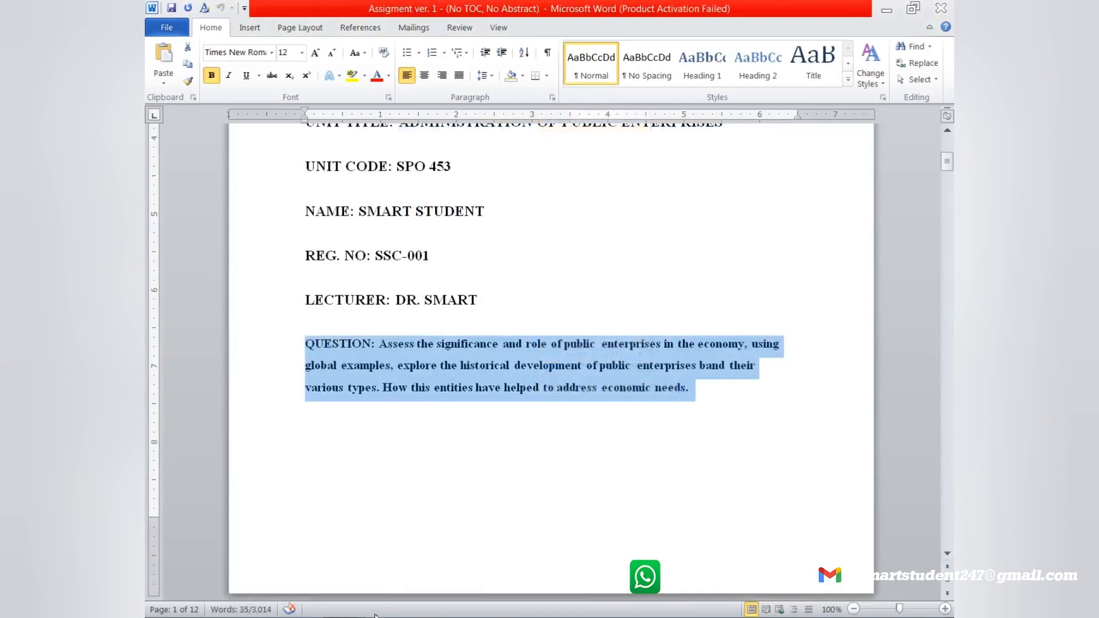
# Paste the copied question after the "QUESTION/TASK:" label in Document3, keeping its source formatting
pyautogui.click(275, 596)
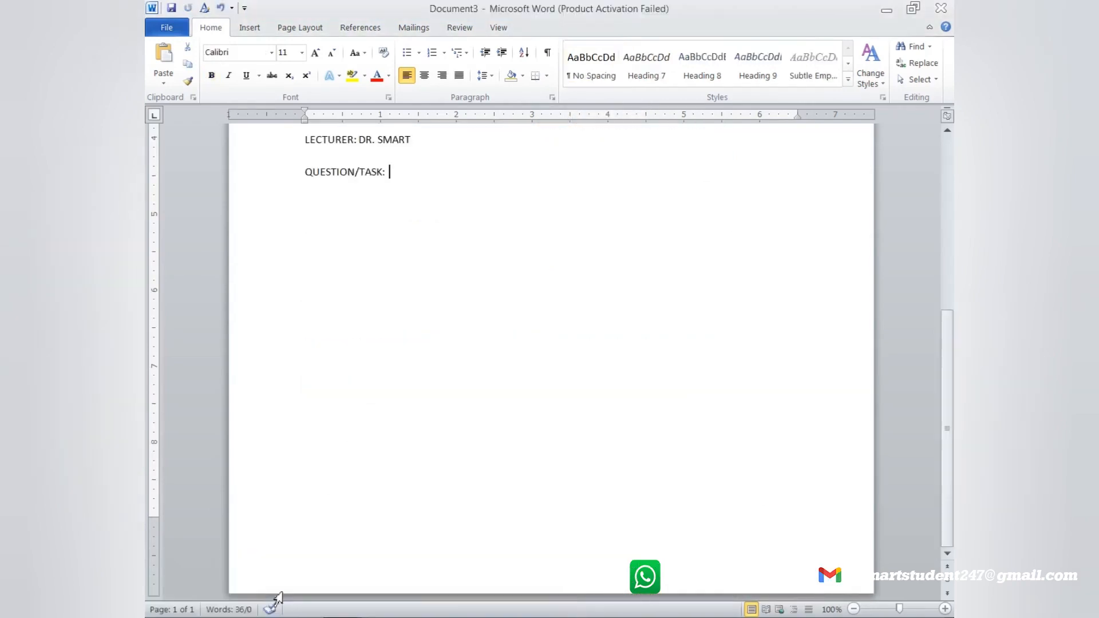
pyautogui.rightClick(396, 174)
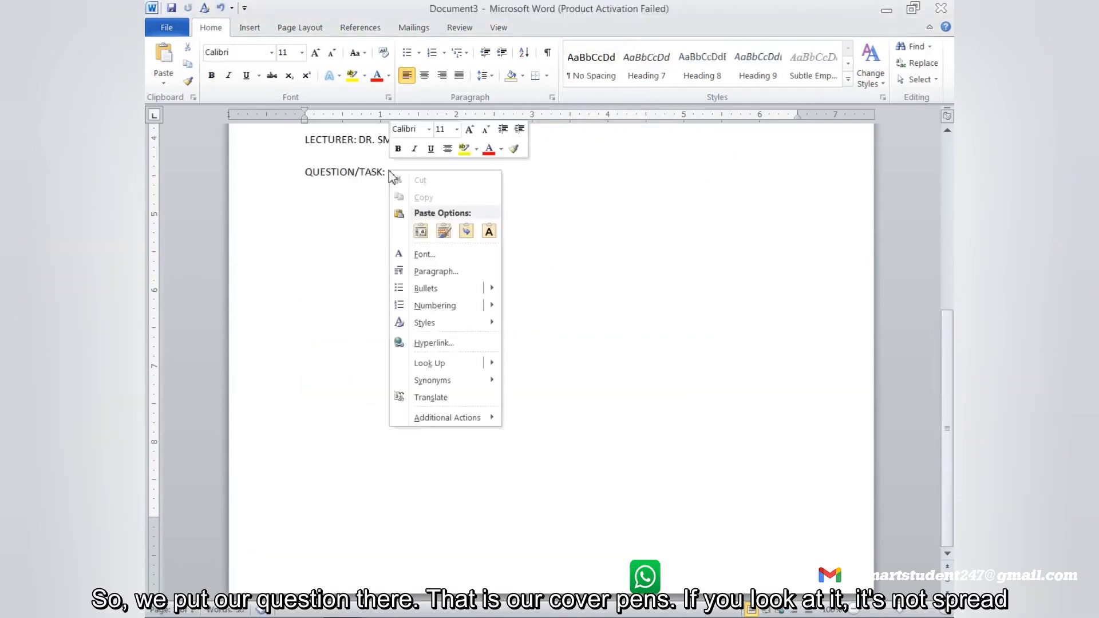
pyautogui.click(443, 231)
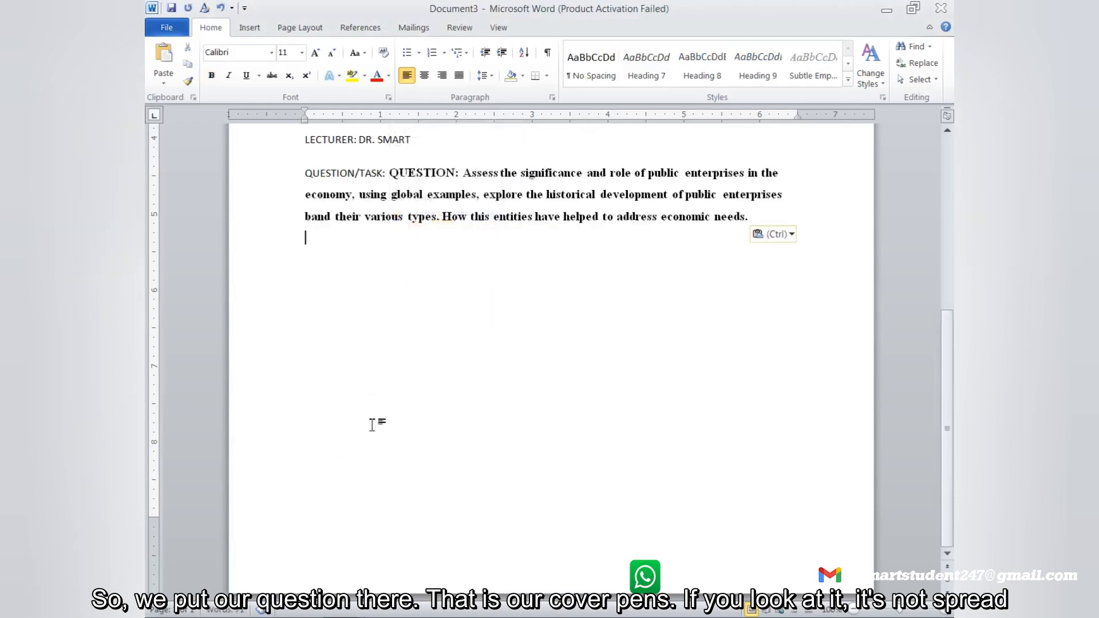
pyautogui.scroll(2, 429, 397)
pyautogui.scroll(3, 428, 396)
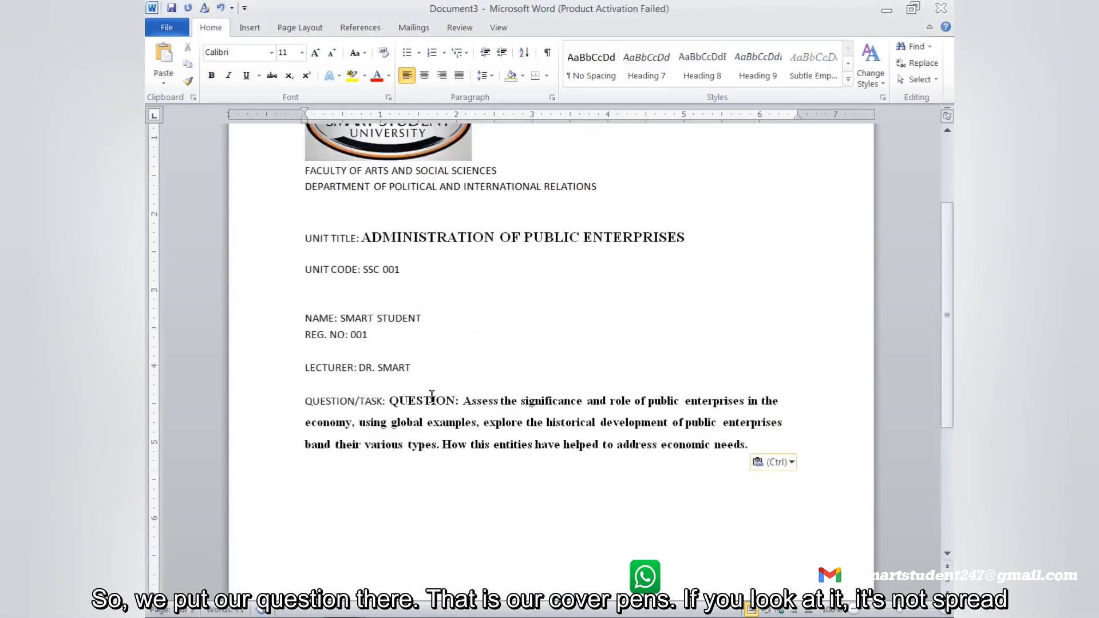
pyautogui.scroll(3, 432, 394)
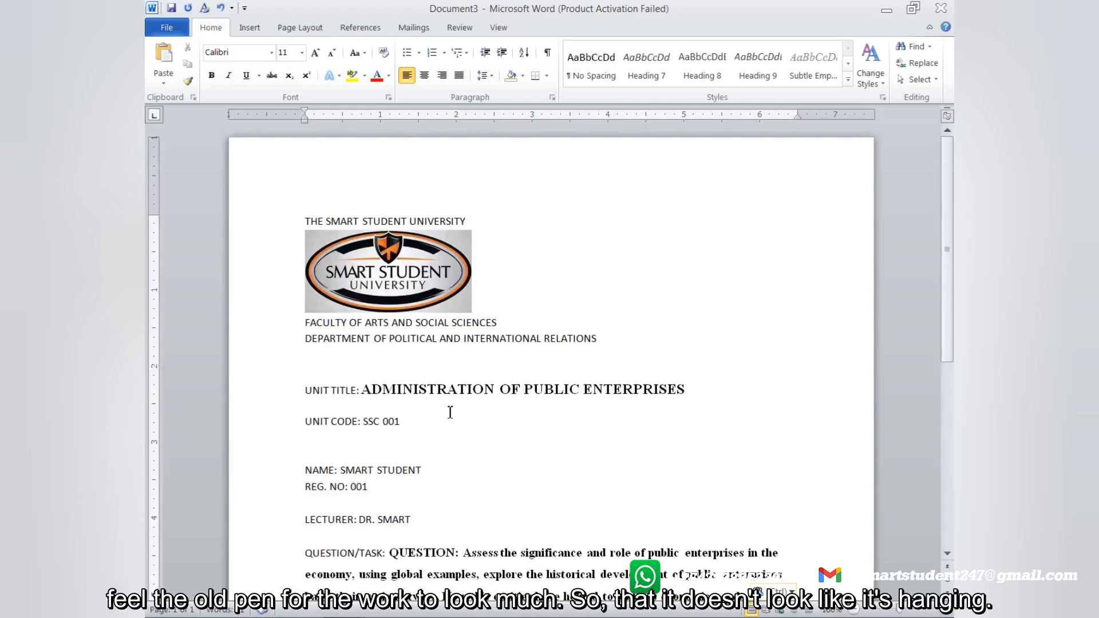
# Insert a page break below the question to start a new page for the assignment body
pyautogui.scroll(-5, 449, 412)
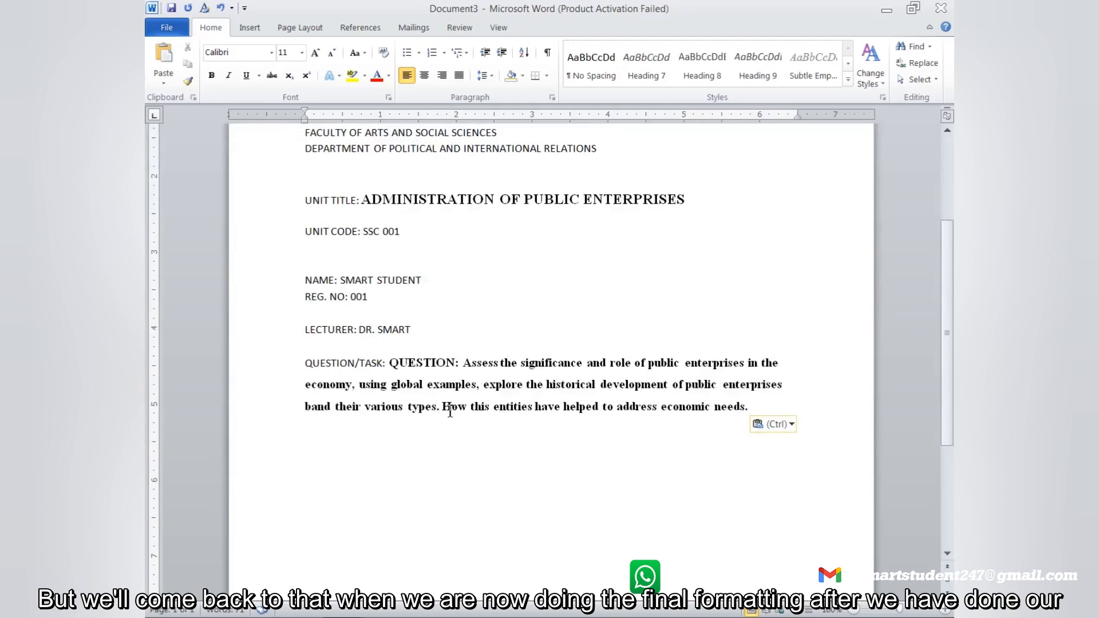
pyautogui.scroll(-5, 422, 427)
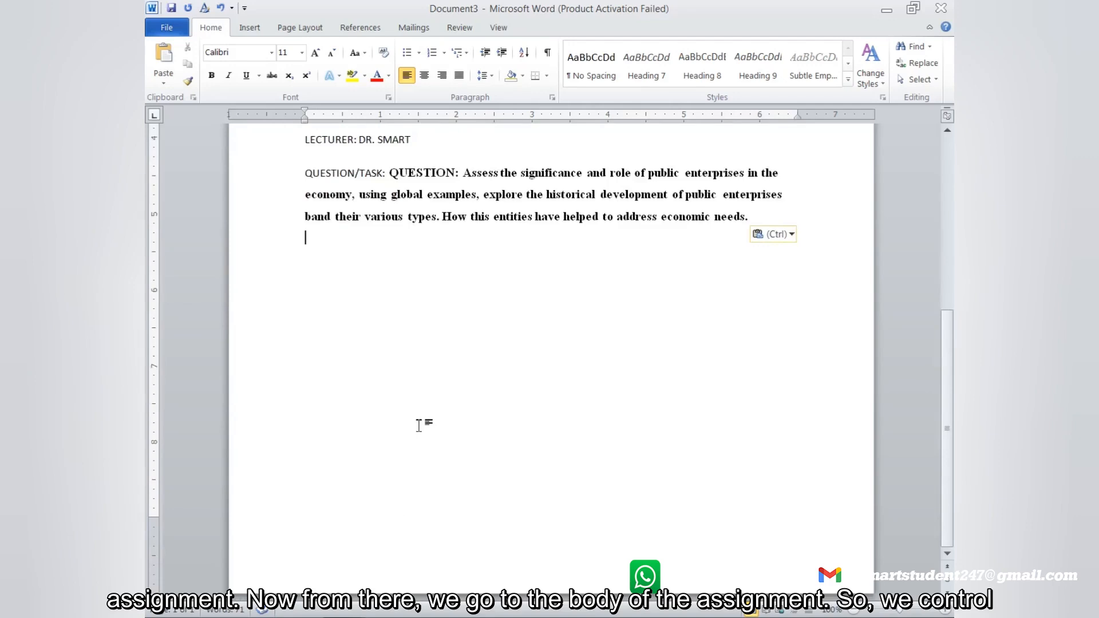
pyautogui.hotkey('ctrl', 'Return')
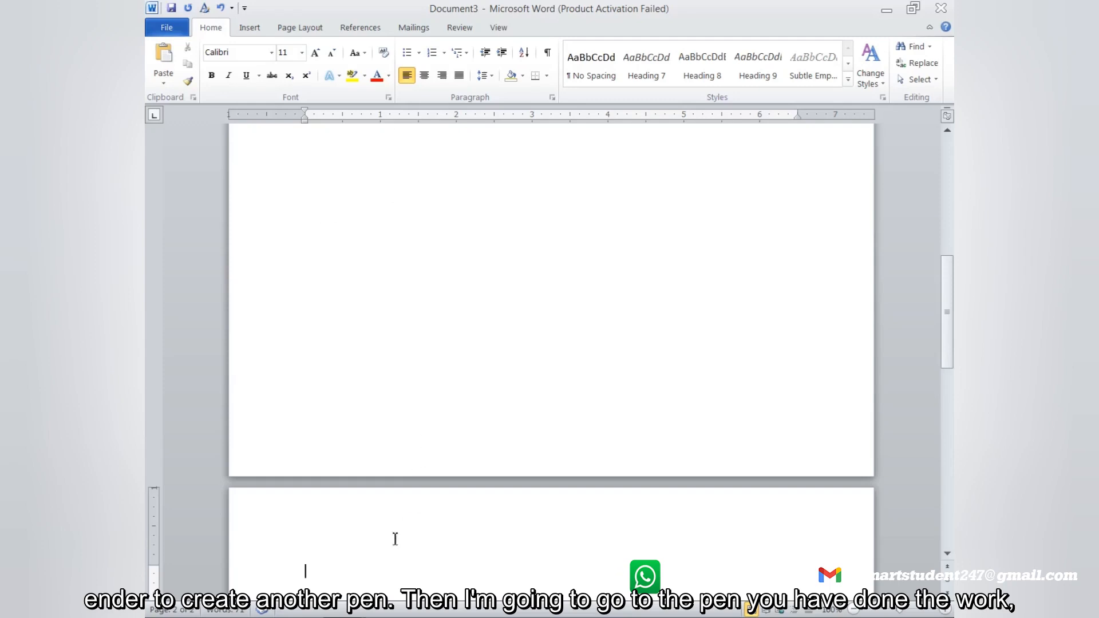
# Copy the assignment body, from the INTRODUCTION heading through the end of the CONCLUSION, from "Assigment ver. 1 - (No TOC, No Abstract)"
pyautogui.moveTo(343, 617)
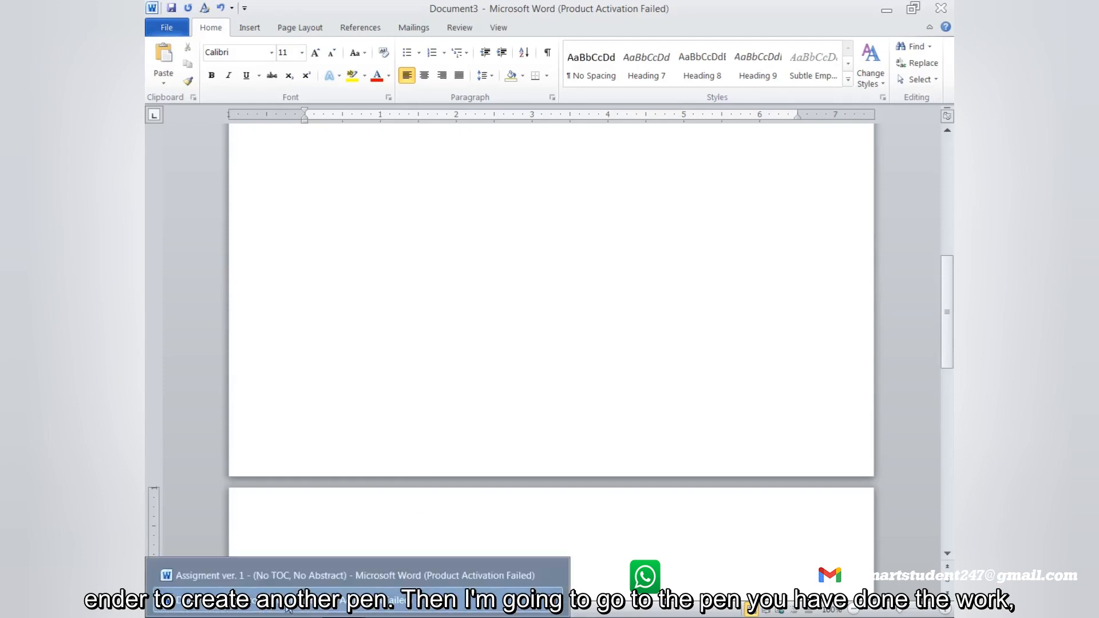
pyautogui.click(343, 575)
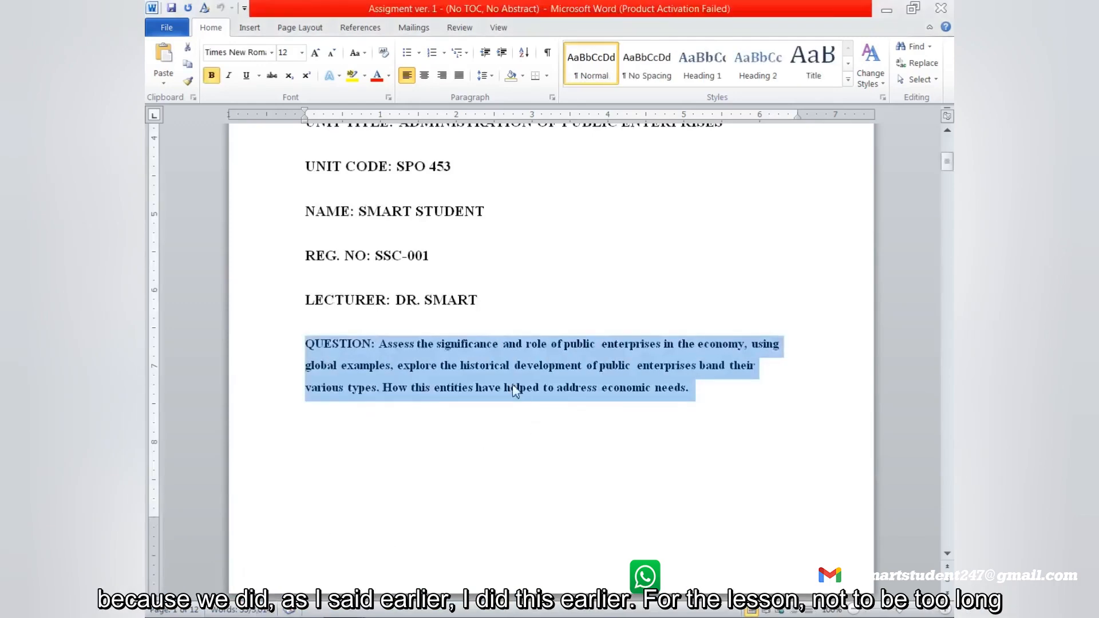
pyautogui.scroll(-2, 498, 308)
pyautogui.scroll(-4, 499, 304)
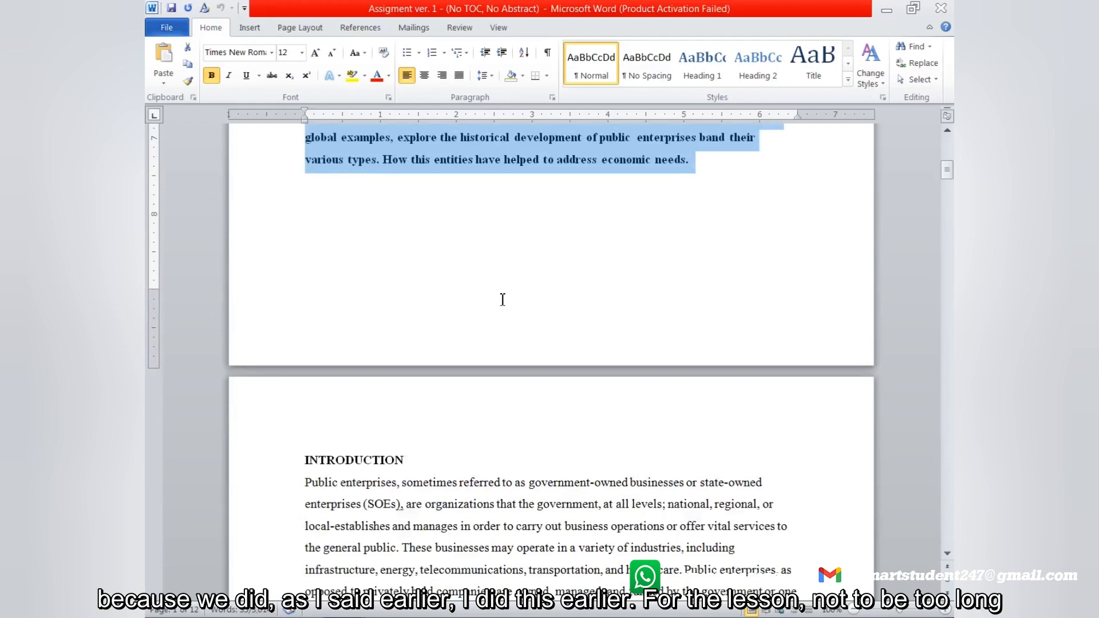
pyautogui.scroll(-5, 505, 298)
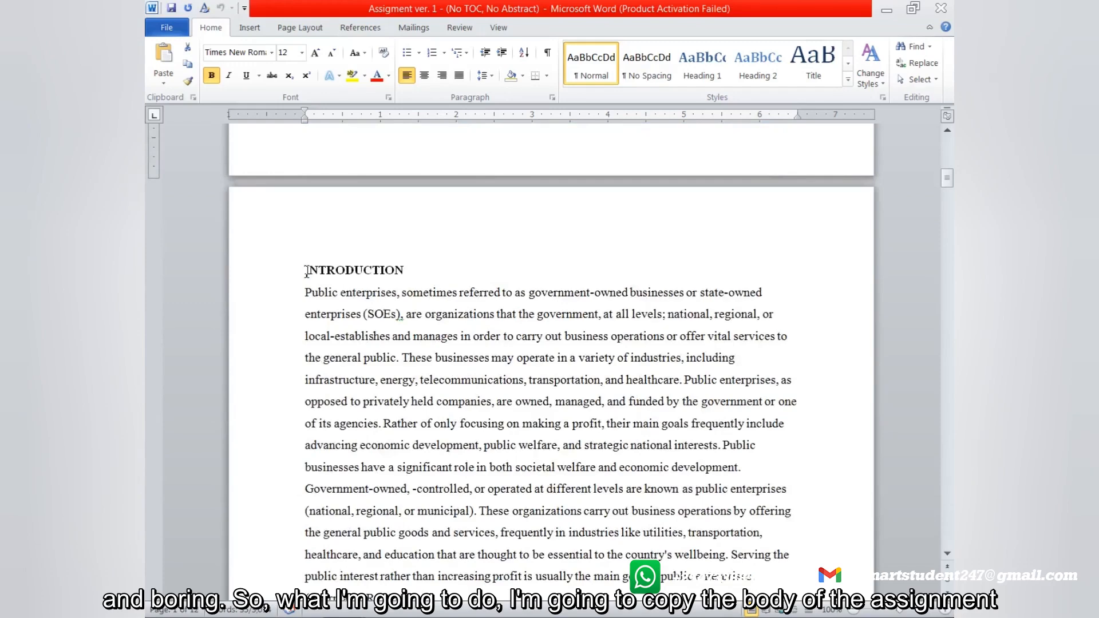
pyautogui.moveTo(305, 269); pyautogui.dragTo(769, 309)
pyautogui.rightClick(390, 287)
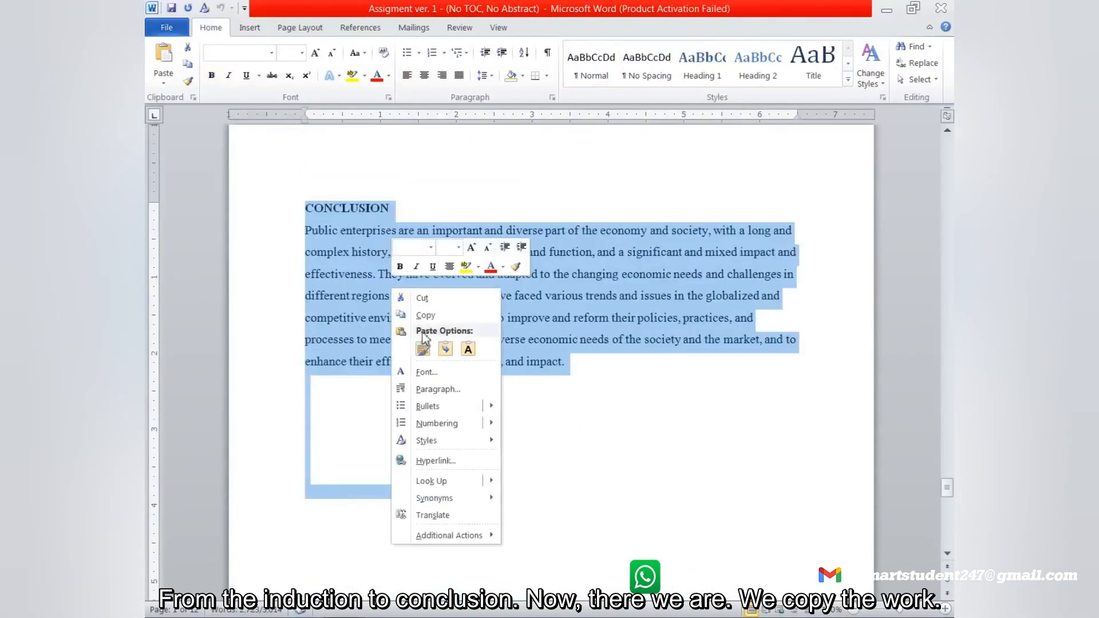
pyautogui.click(426, 315)
# Paste the copied assignment body onto the blank second page of Document3
pyautogui.moveTo(350, 617)
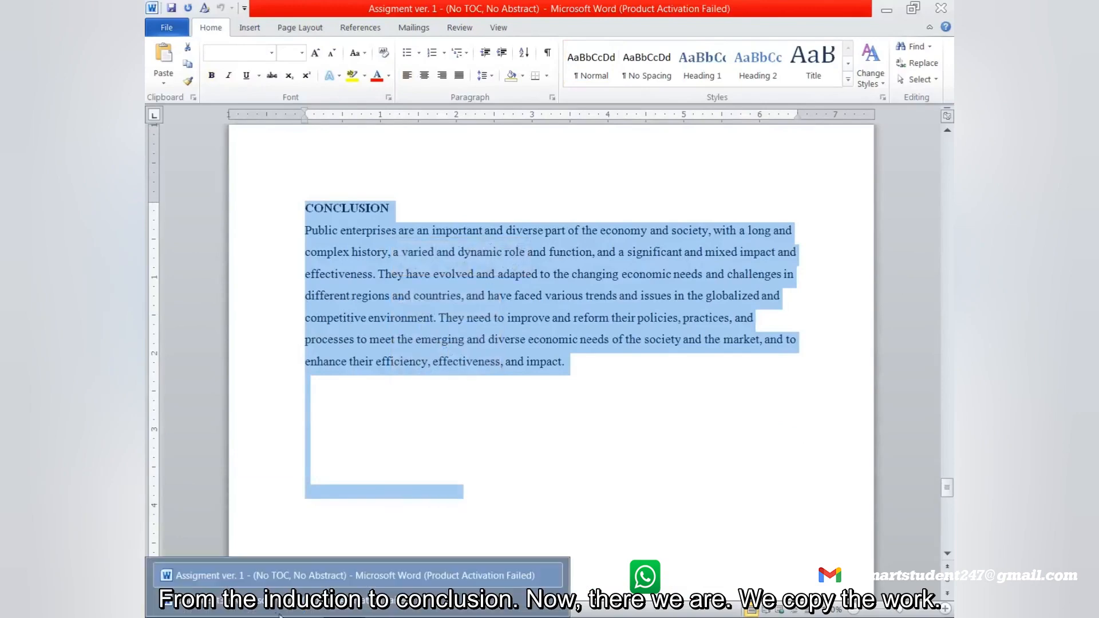
pyautogui.click(394, 604)
pyautogui.scroll(-5, 415, 463)
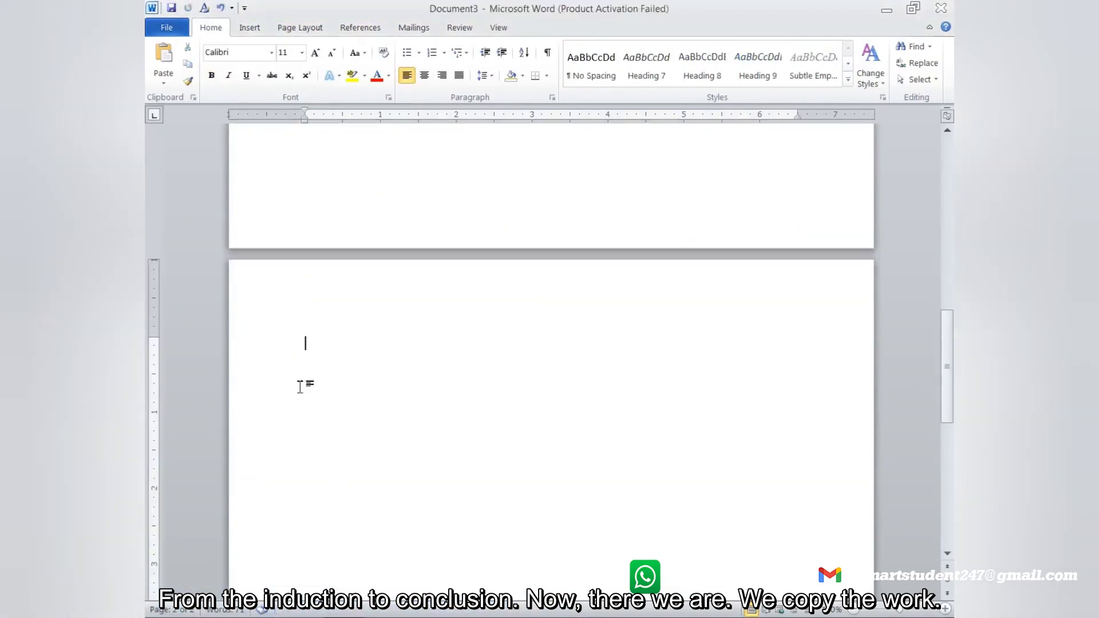
pyautogui.rightClick(306, 341)
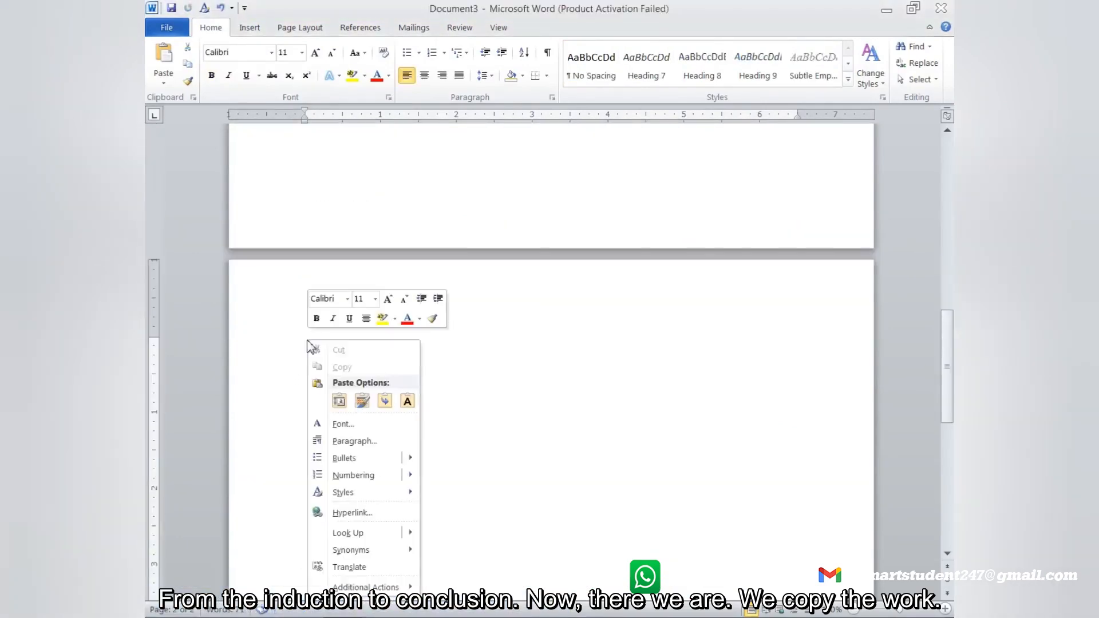
pyautogui.click(350, 405)
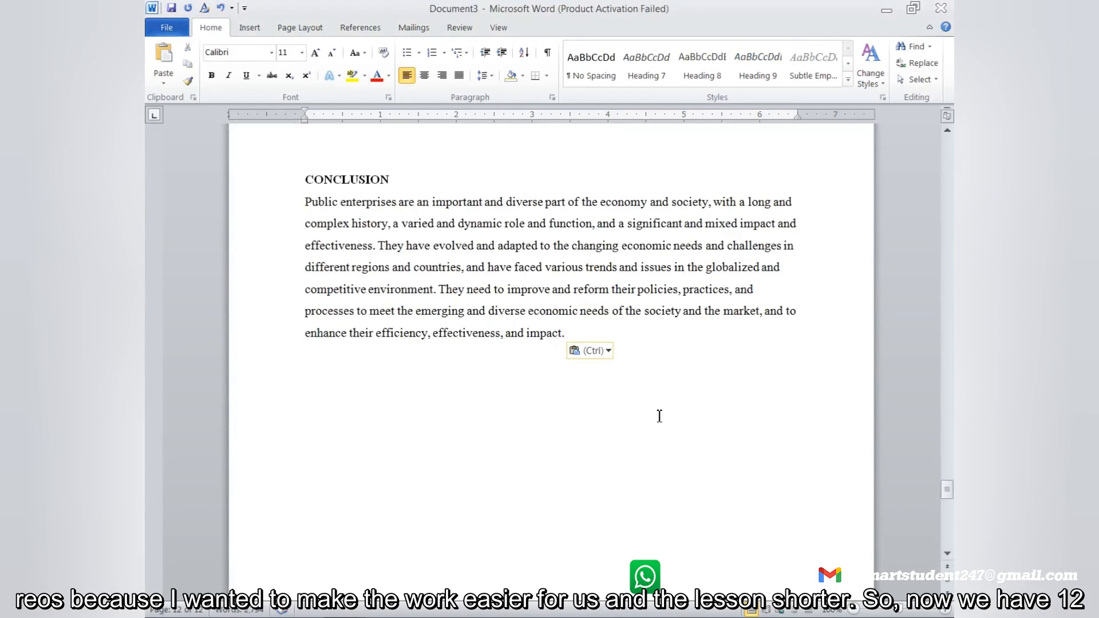
# Insert a page break after the last sentence of the CONCLUSION to start a page for the references
pyautogui.scroll(3, 659, 416)
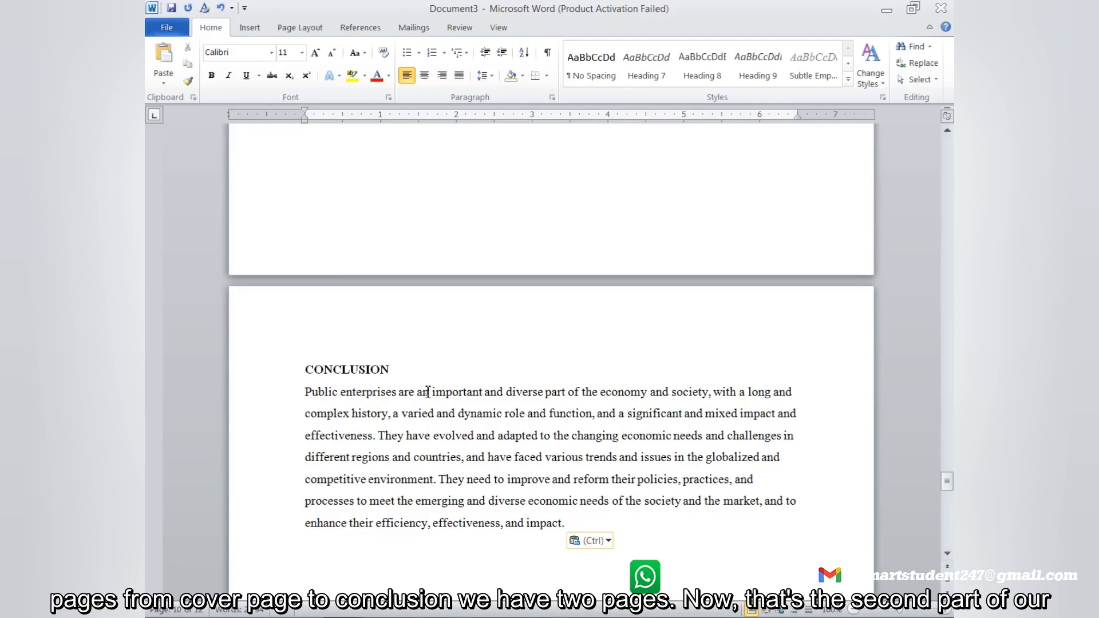
pyautogui.scroll(-3, 430, 392)
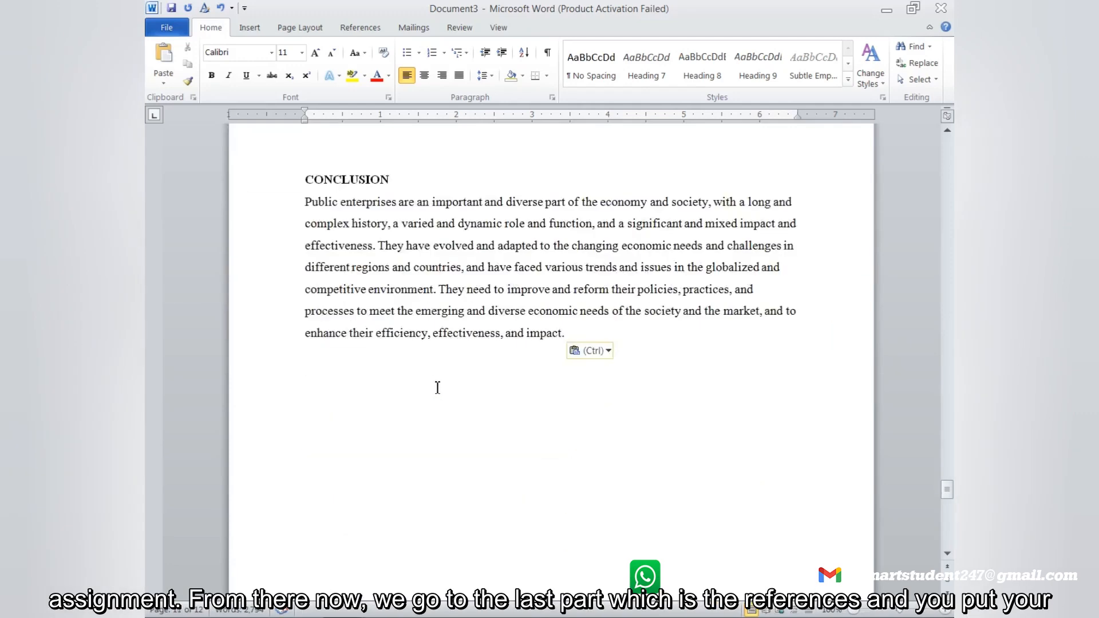
pyautogui.click(582, 334)
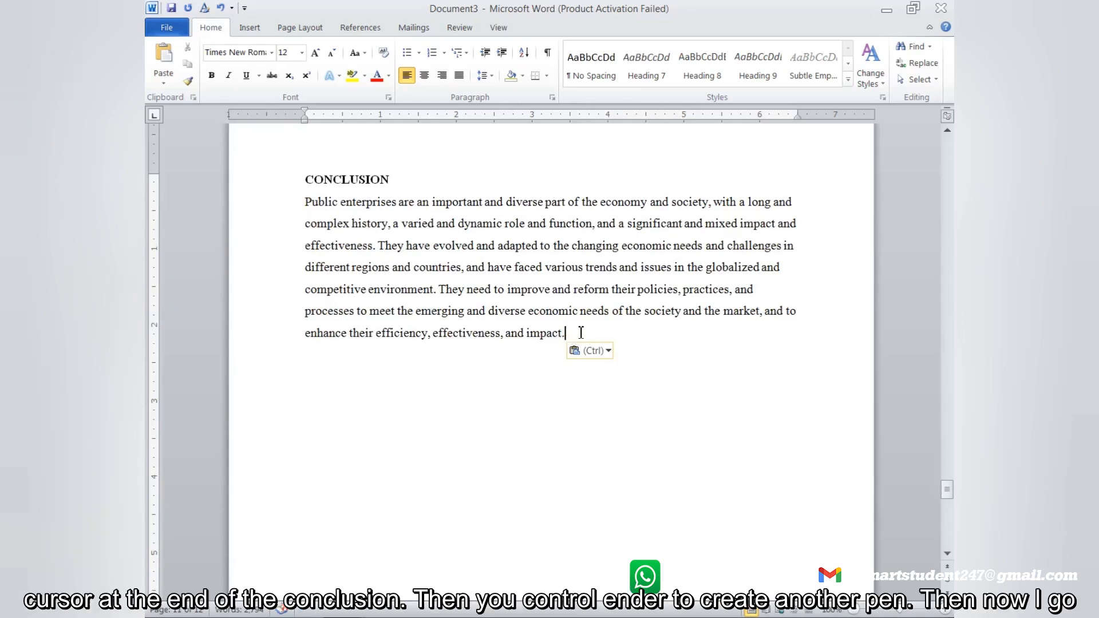
pyautogui.hotkey('ctrl', 'Return')
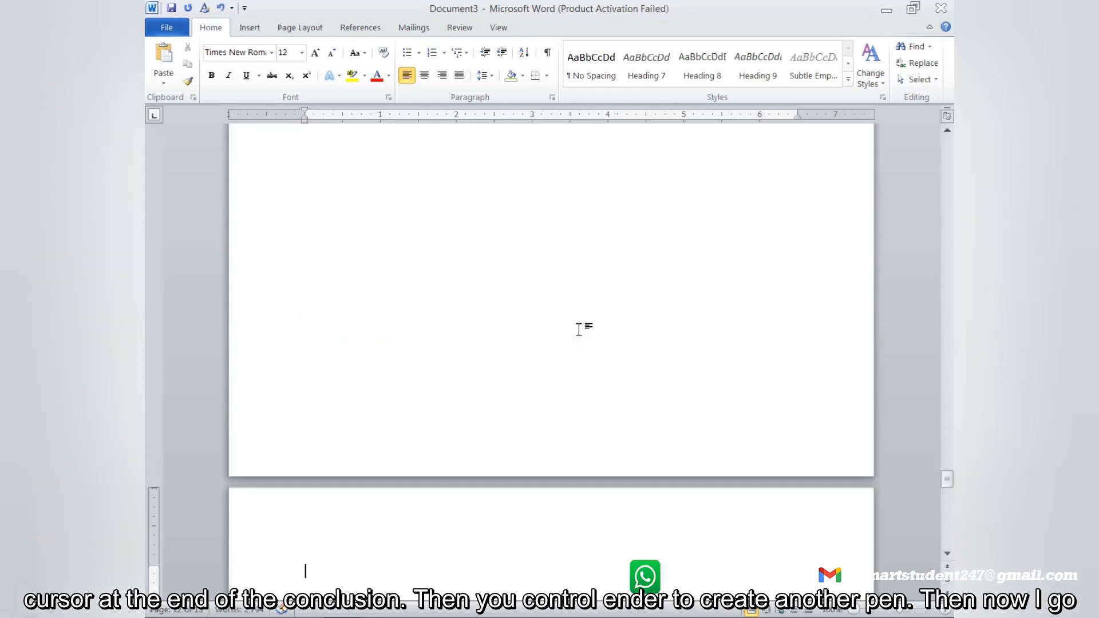
pyautogui.scroll(-3, 571, 355)
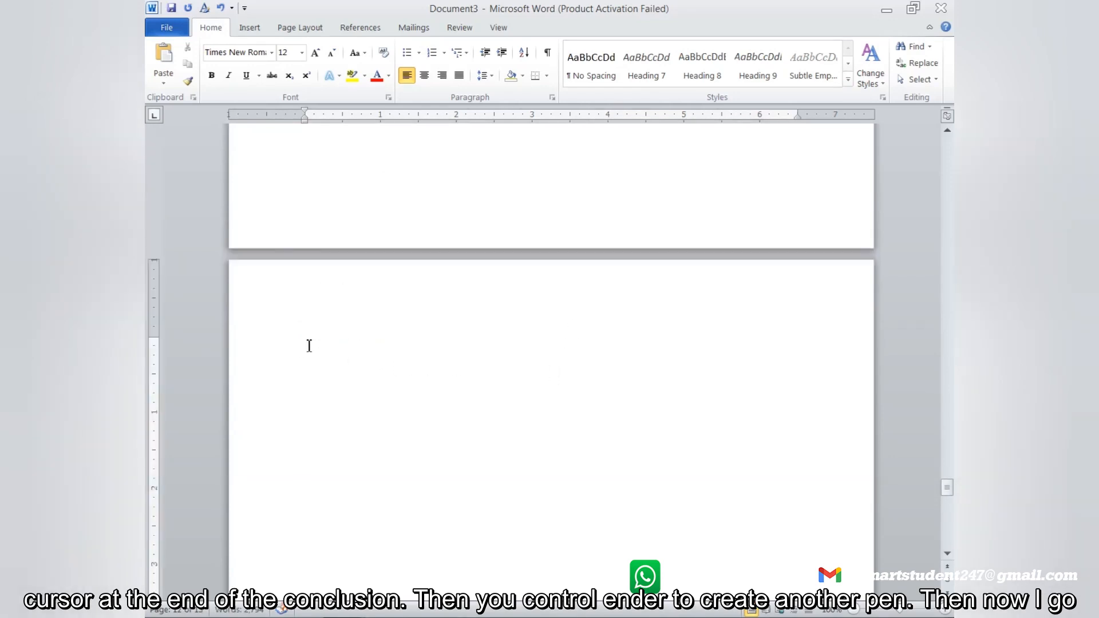
# Copy the complete reference list from the end of "Assigment ver. 1 - (No TOC, No Abstract)"
pyautogui.moveTo(282, 610)
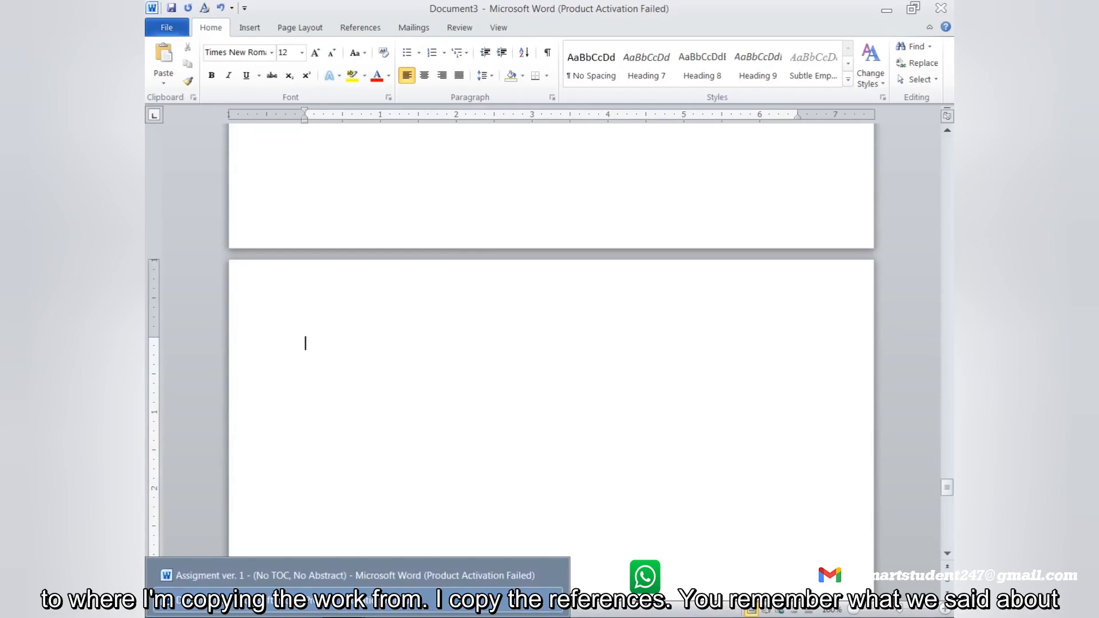
pyautogui.click(239, 583)
pyautogui.scroll(-15, 630, 375)
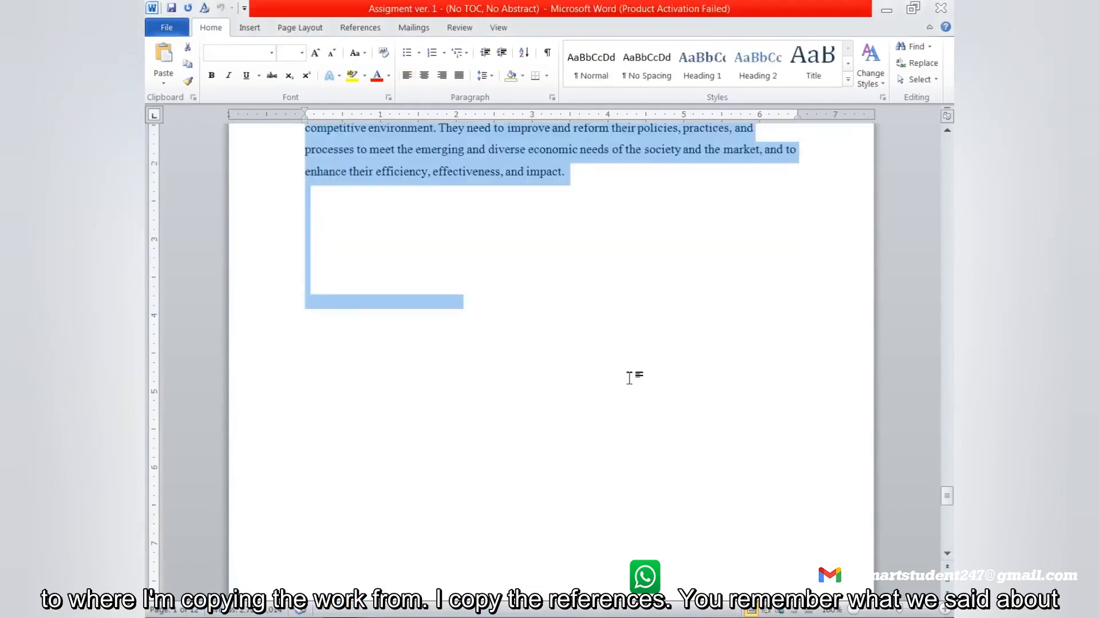
pyautogui.moveTo(304, 140); pyautogui.dragTo(827, 507)
pyautogui.rightClick(469, 221)
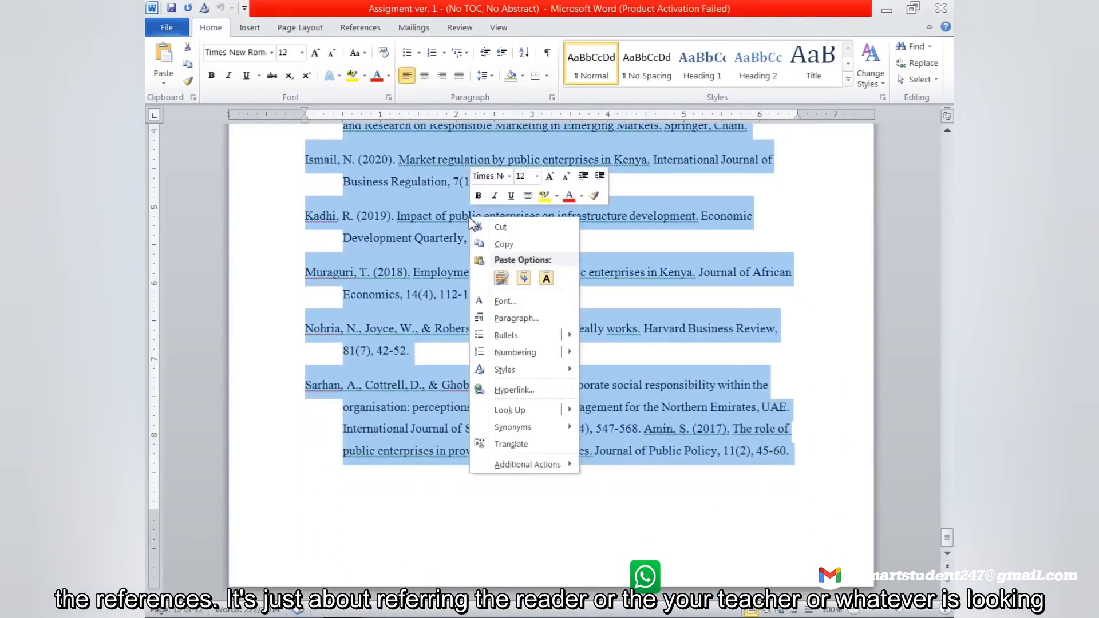
pyautogui.click(503, 245)
# Paste the copied reference list onto the blank page after the conclusion in Document3, keeping its source formatting
pyautogui.moveTo(345, 617)
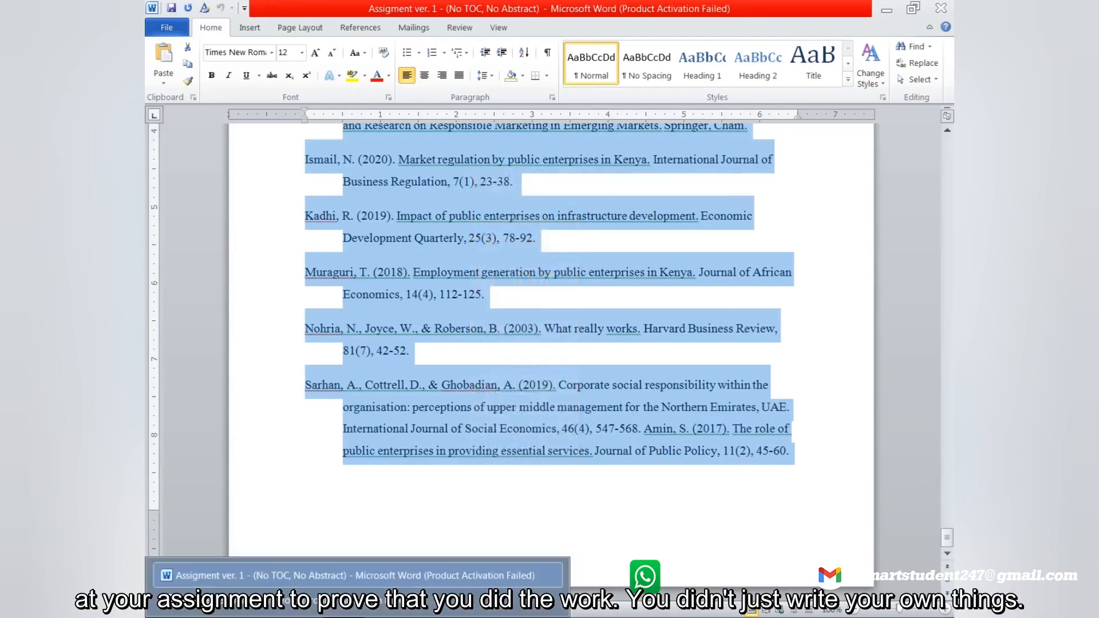
pyautogui.click(309, 601)
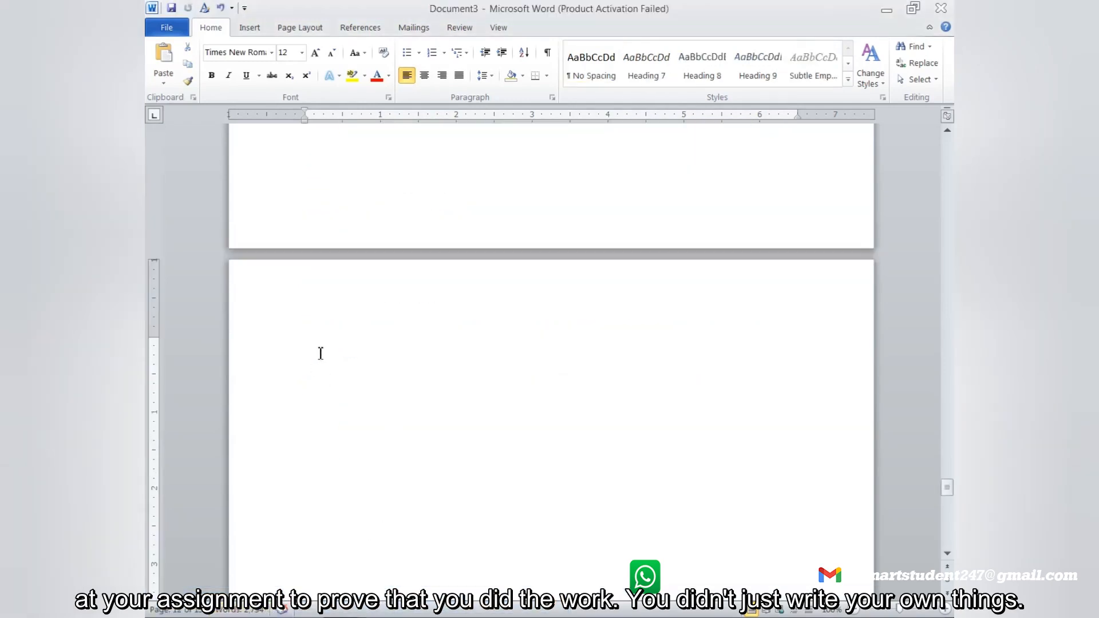
pyautogui.rightClick(309, 348)
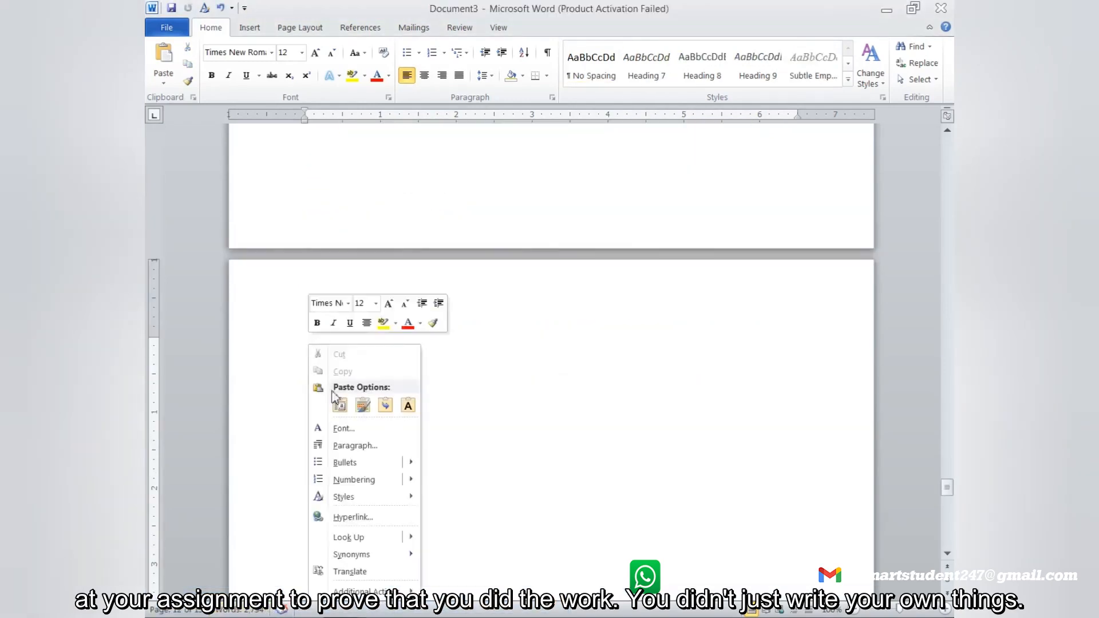
pyautogui.click(363, 405)
pyautogui.click(362, 405)
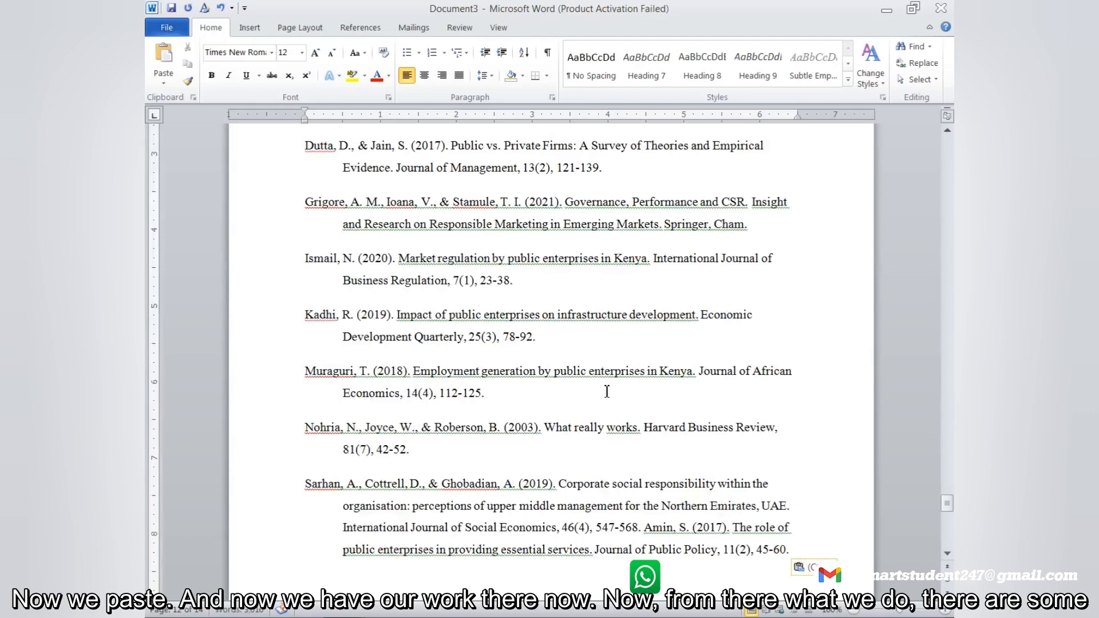
# Format all the cover page text, from the university name through the question, as bold 14 pt Times New Roman
pyautogui.scroll(8, 614, 382)
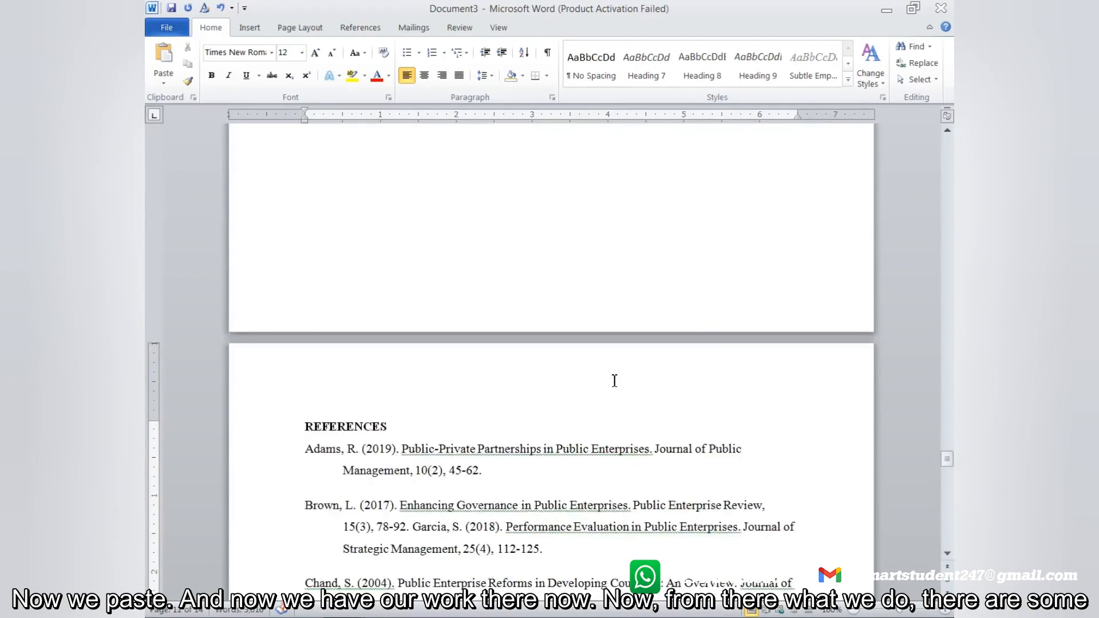
pyautogui.scroll(20, 614, 380)
pyautogui.scroll(20, 616, 379)
pyautogui.scroll(20, 618, 377)
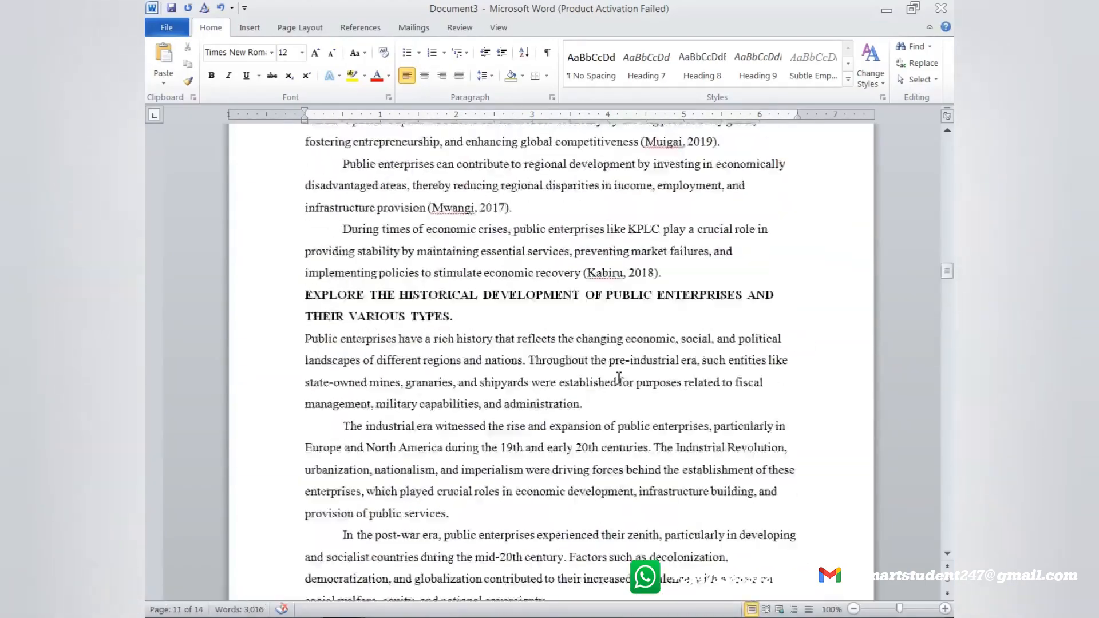
pyautogui.scroll(20, 619, 377)
pyautogui.scroll(20, 619, 378)
pyautogui.scroll(15, 620, 378)
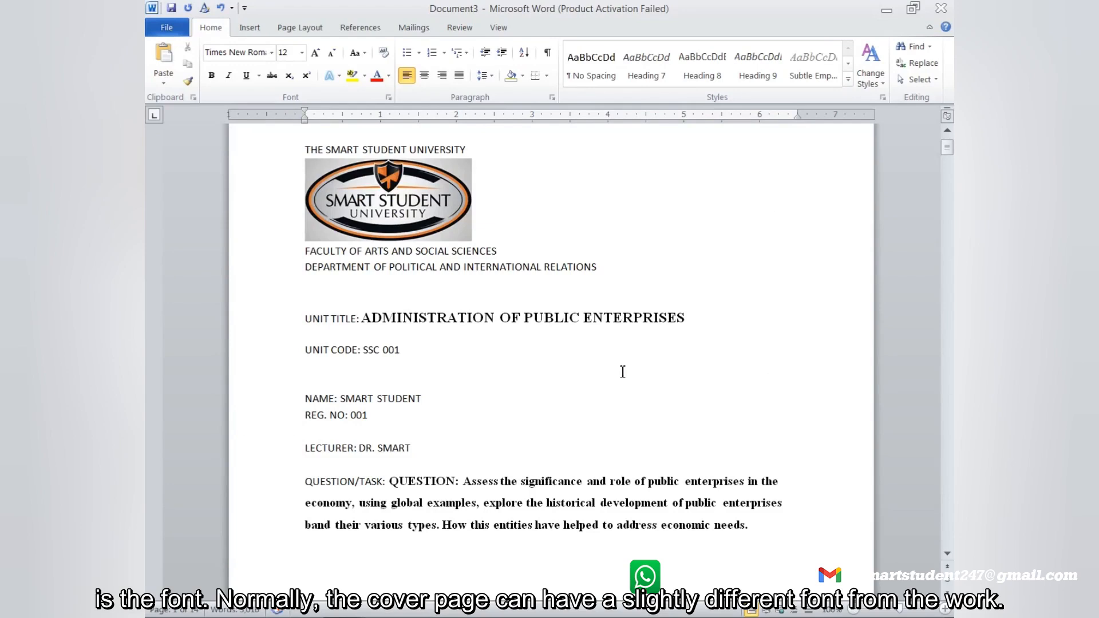
pyautogui.click(306, 149)
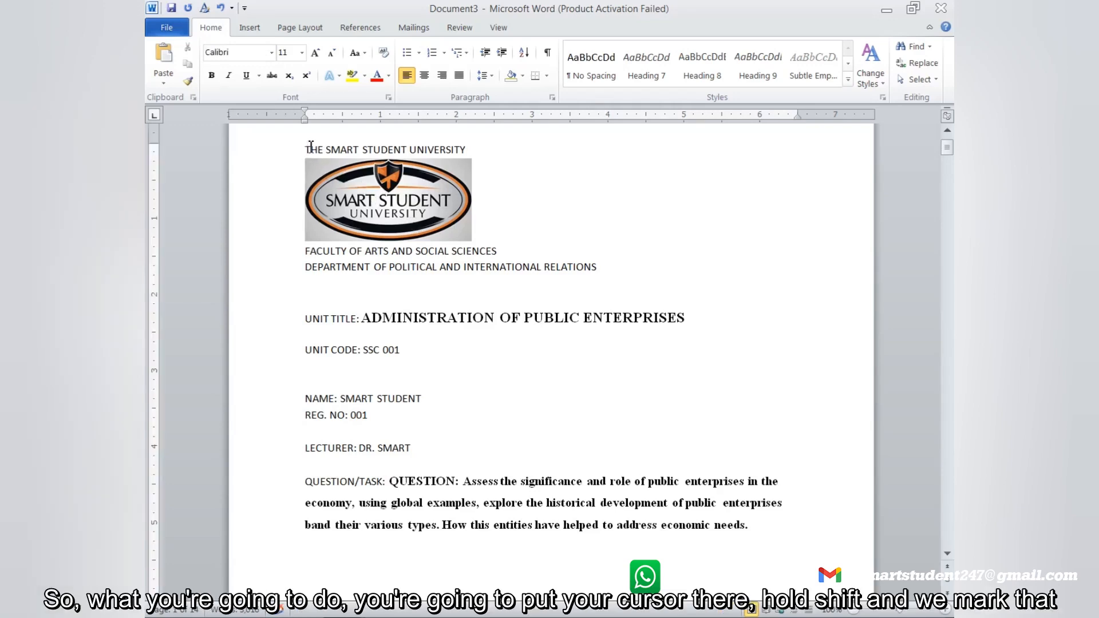
pyautogui.moveTo(312, 147); pyautogui.dragTo(761, 540)
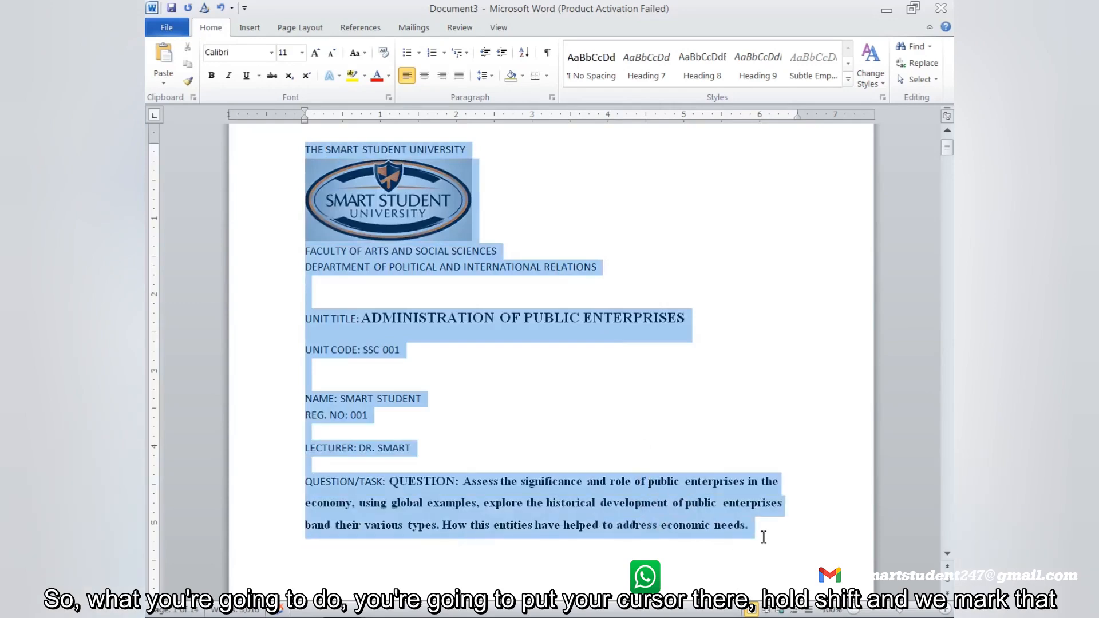
pyautogui.click(302, 53)
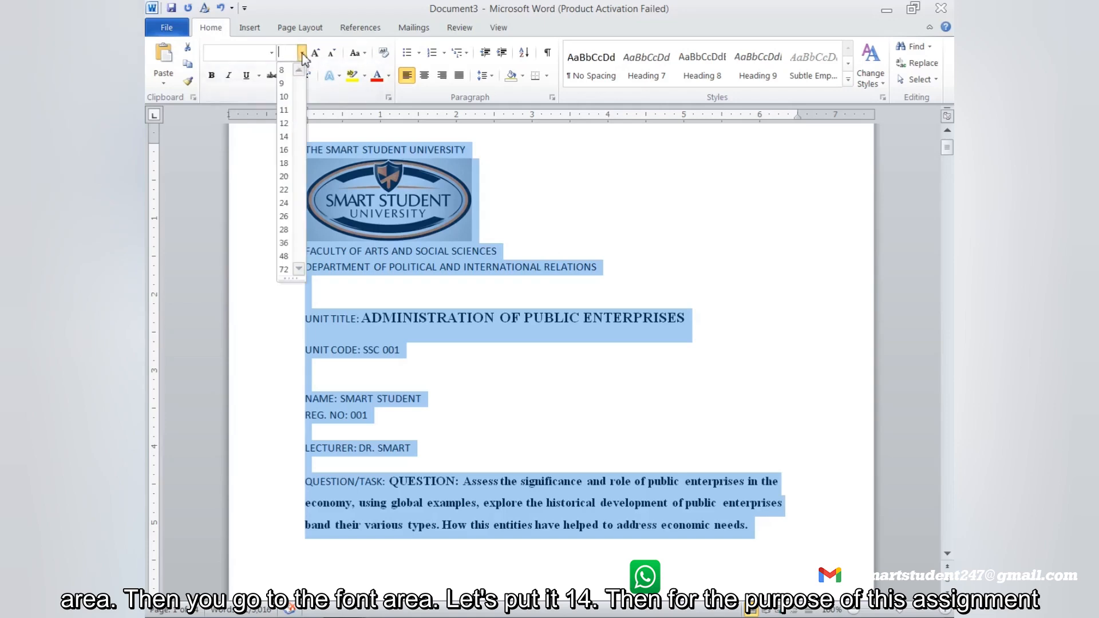
pyautogui.click(284, 136)
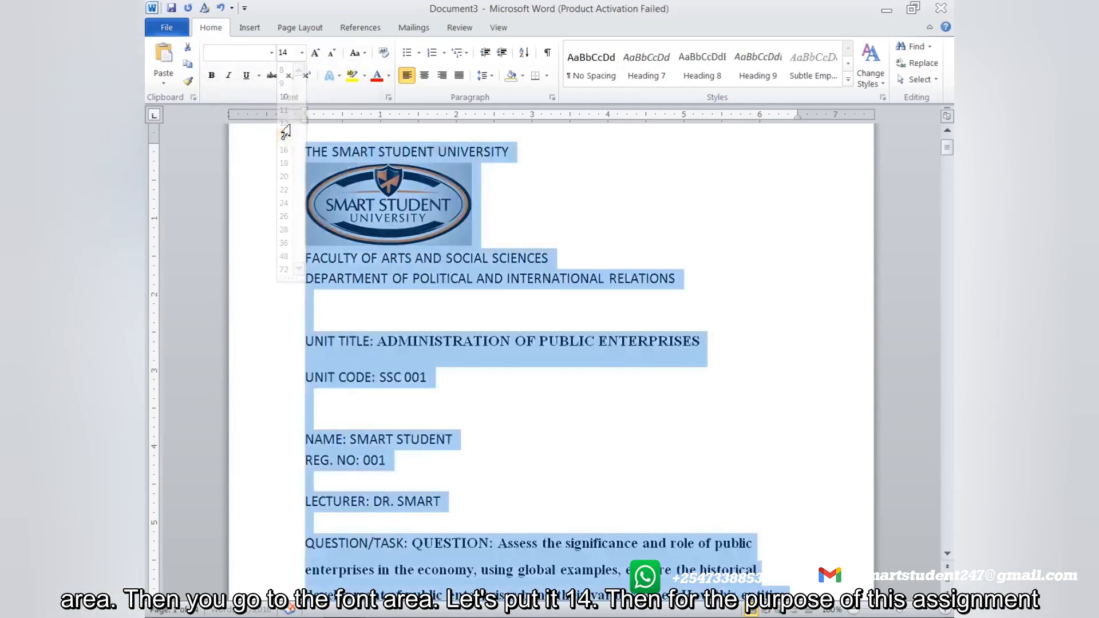
pyautogui.click(271, 53)
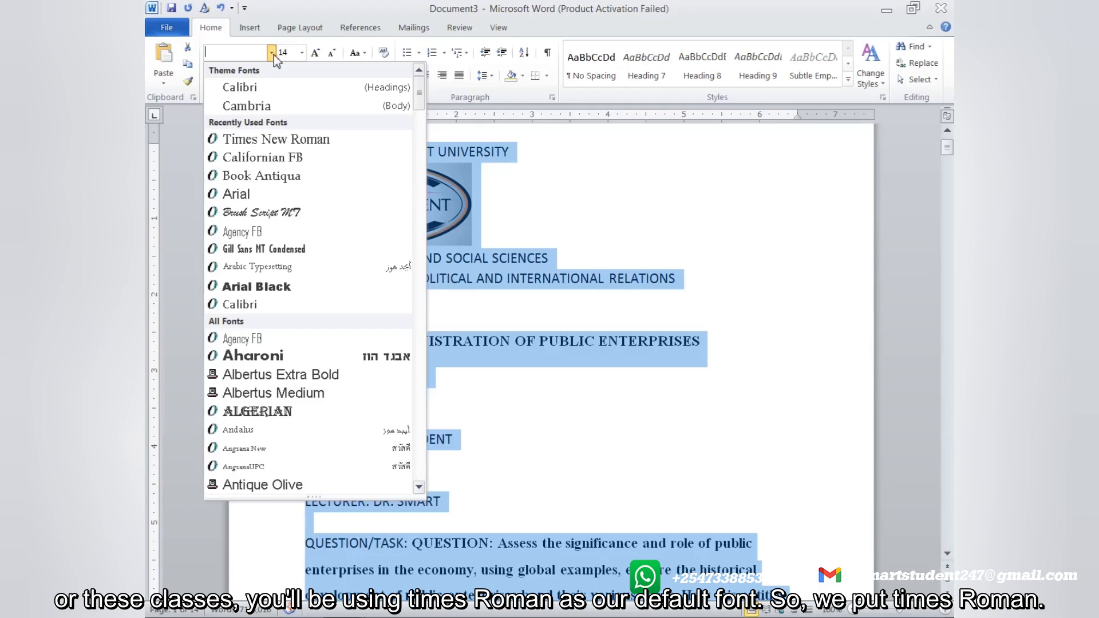
pyautogui.click(280, 140)
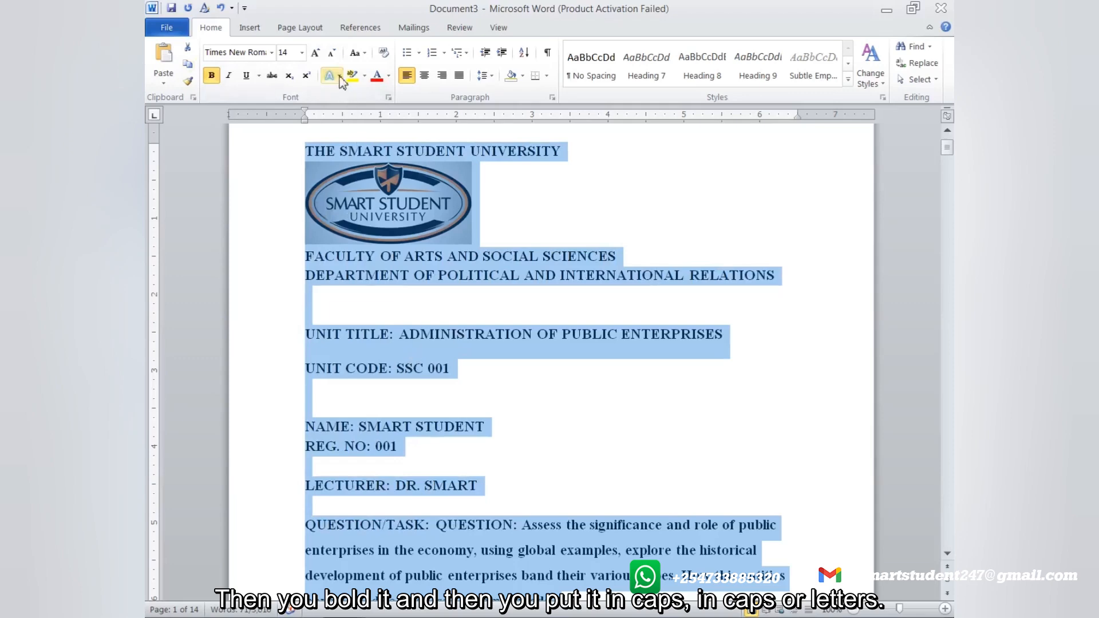
# Convert the selected cover page text to UPPERCASE and set its line spacing to 1.5
pyautogui.click(365, 53)
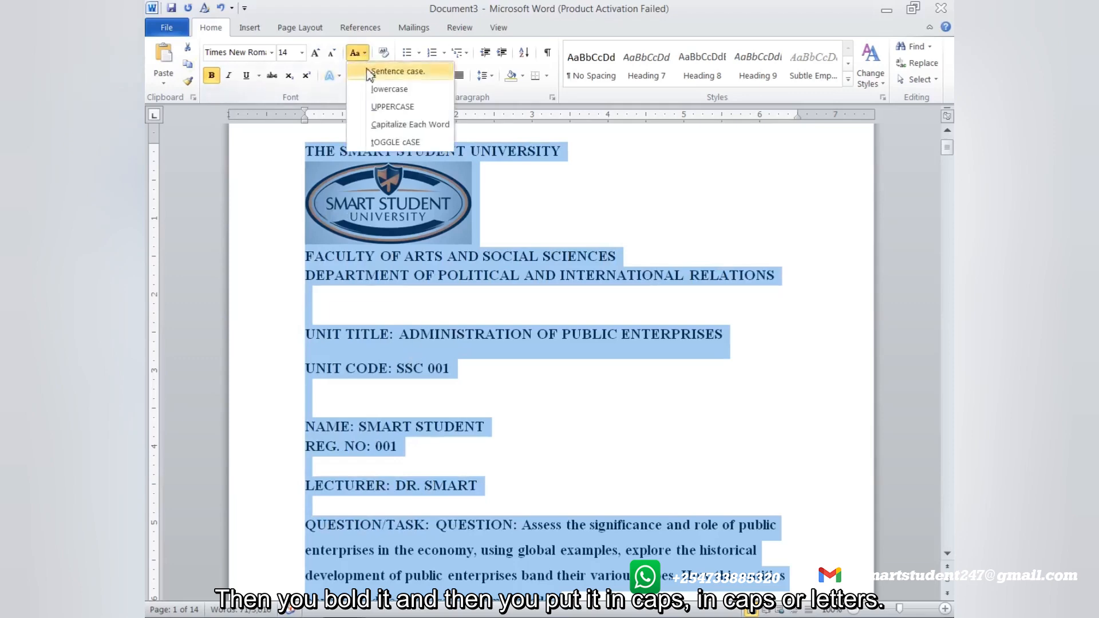
pyautogui.click(392, 108)
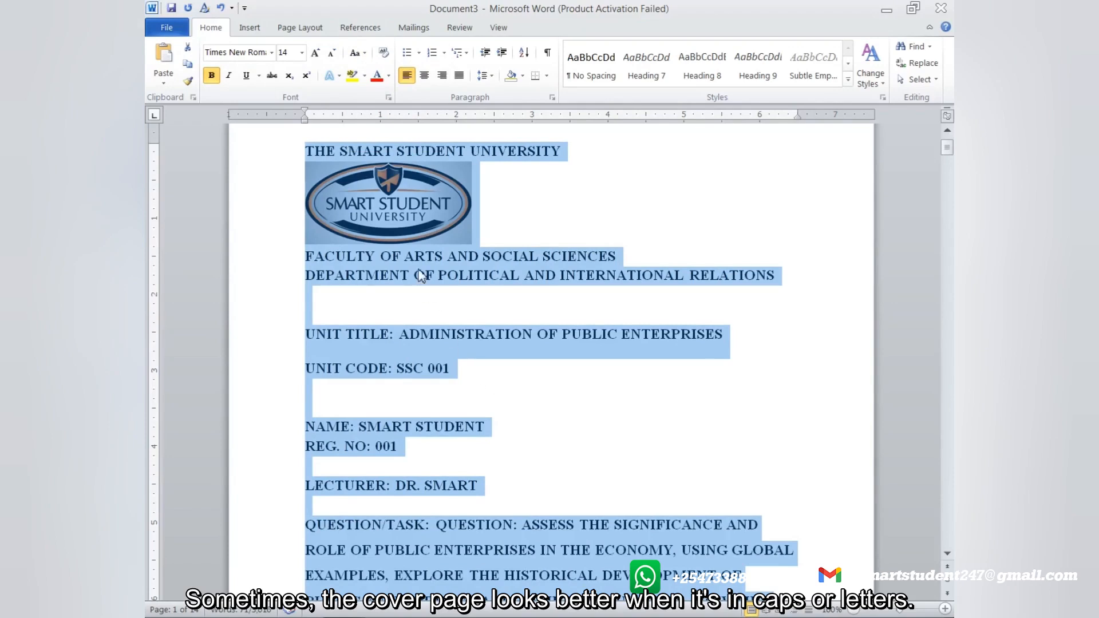
pyautogui.click(492, 76)
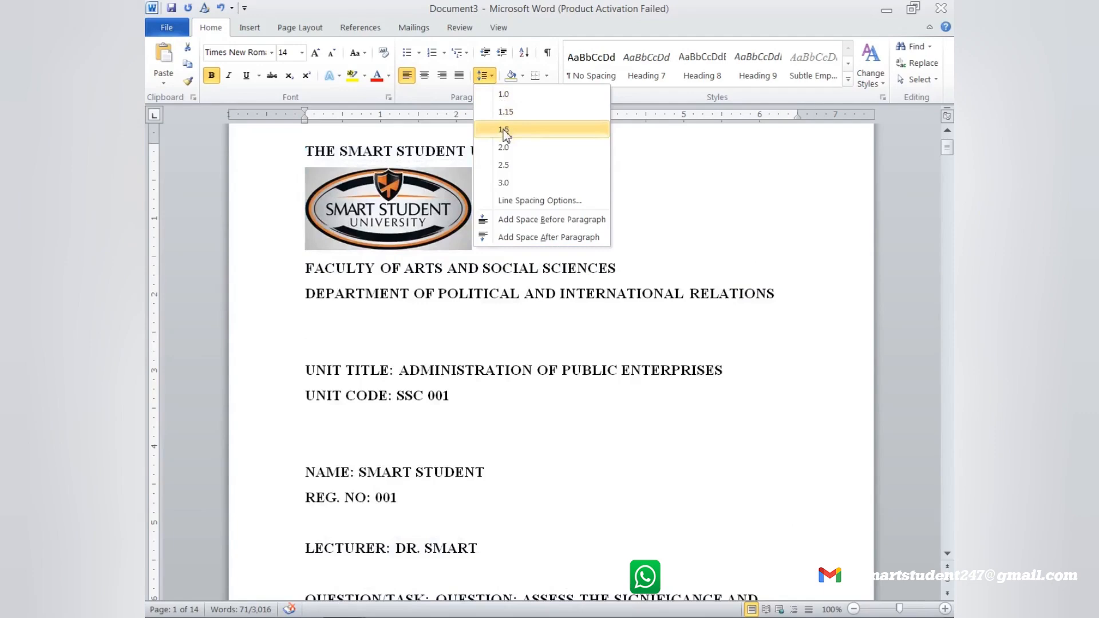
pyautogui.click(503, 131)
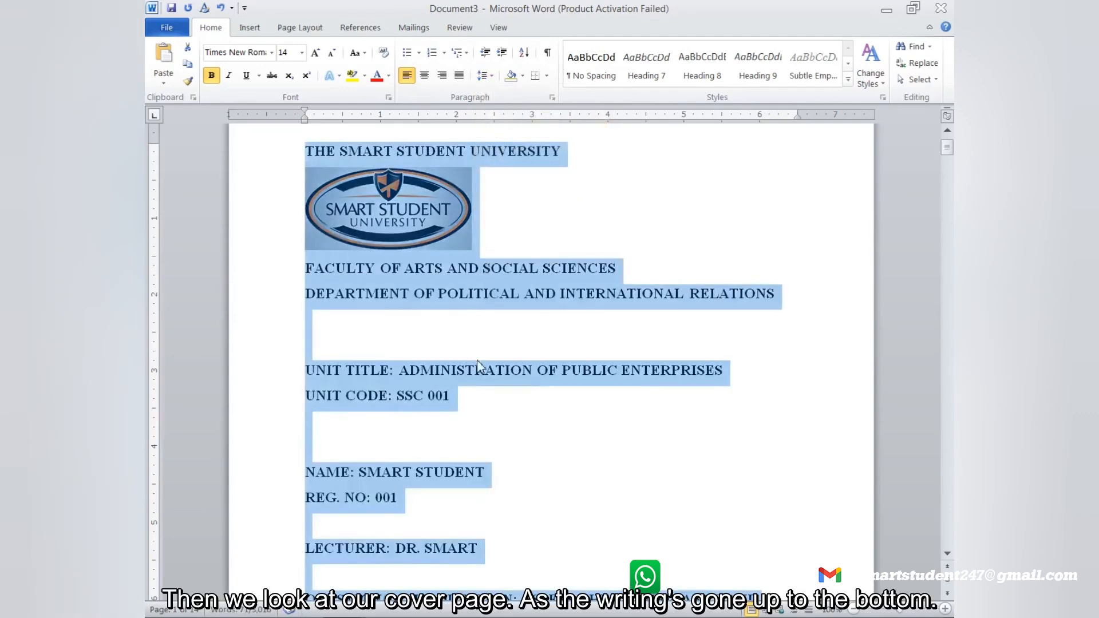
# Center the whole selected cover page content, including the logo
pyautogui.scroll(-5, 479, 374)
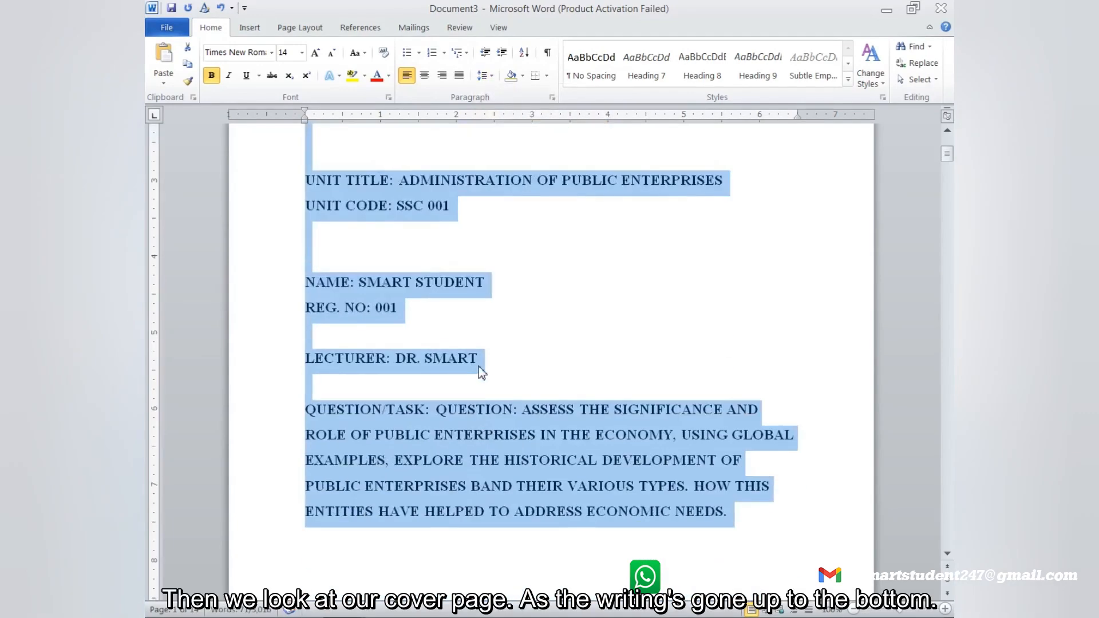
pyautogui.scroll(-6, 481, 372)
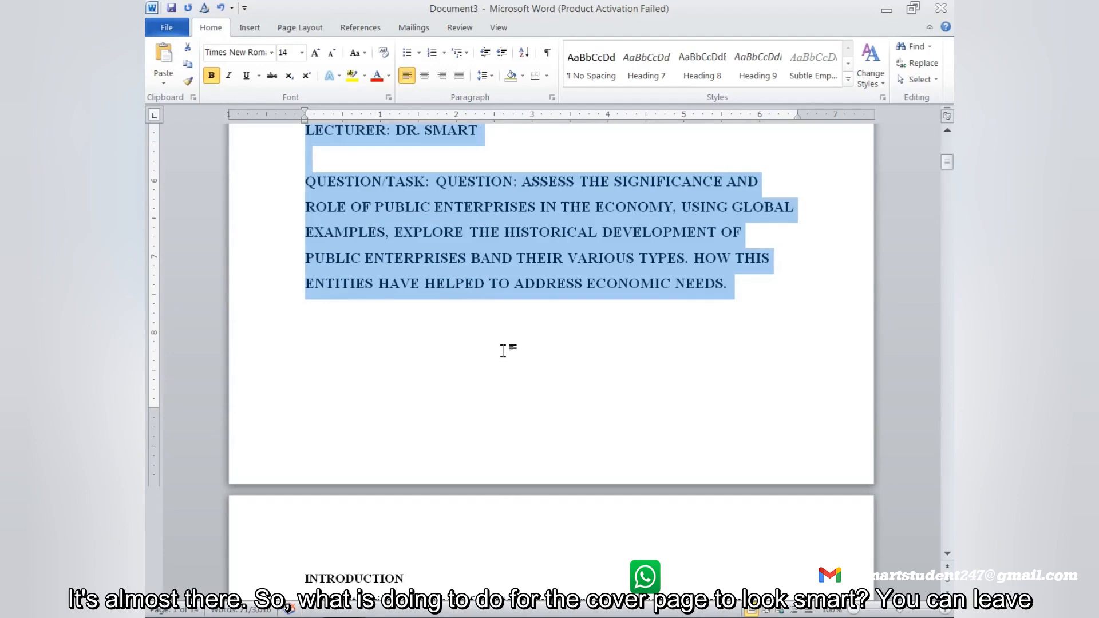
pyautogui.scroll(3, 503, 350)
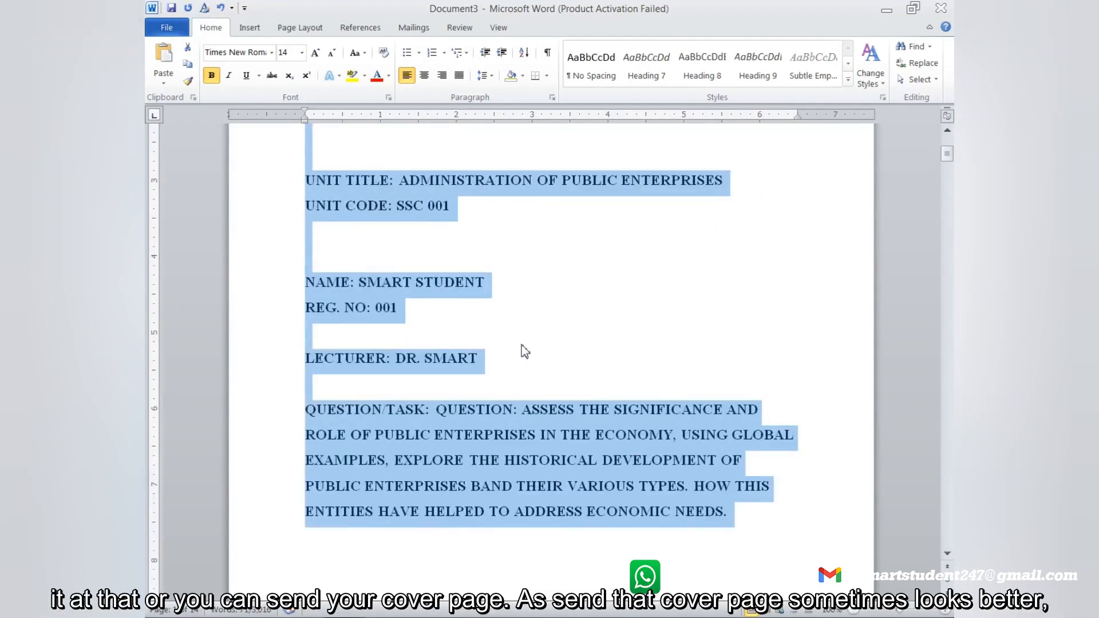
pyautogui.click(424, 76)
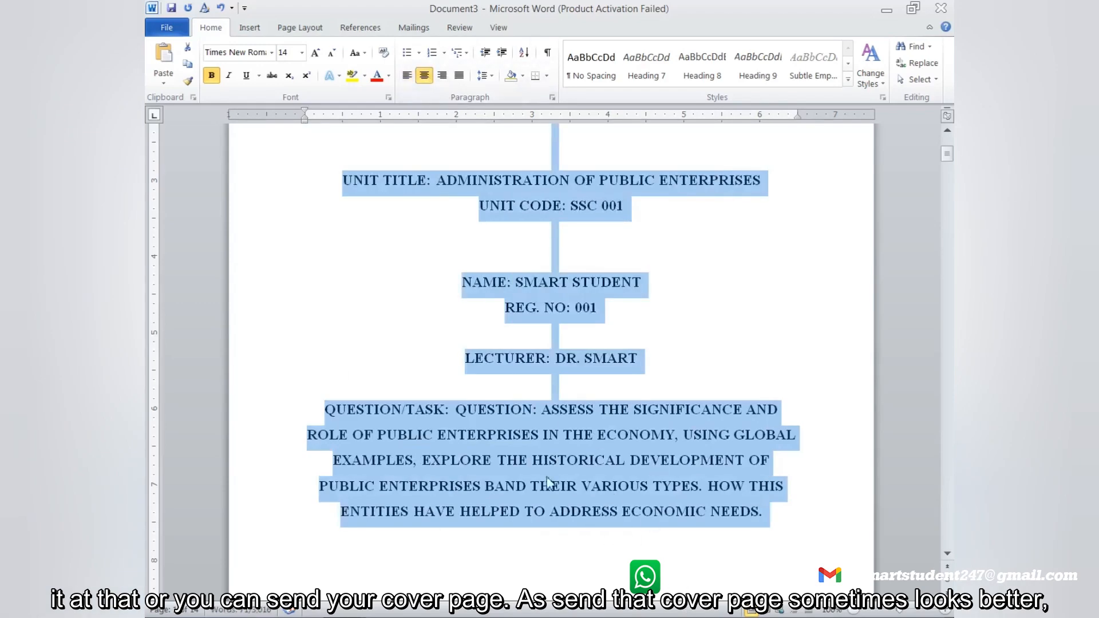
pyautogui.scroll(3, 583, 275)
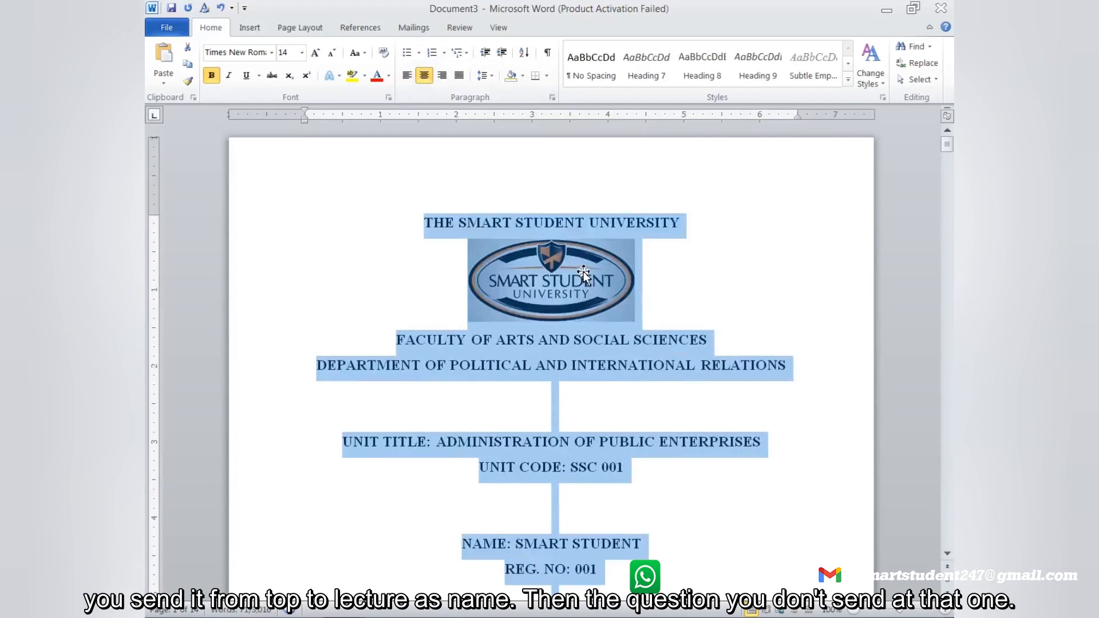
# Align the QUESTION/TASK paragraph at the end of the cover page to the left
pyautogui.scroll(-3, 602, 341)
pyautogui.scroll(-3, 606, 344)
pyautogui.click(619, 245)
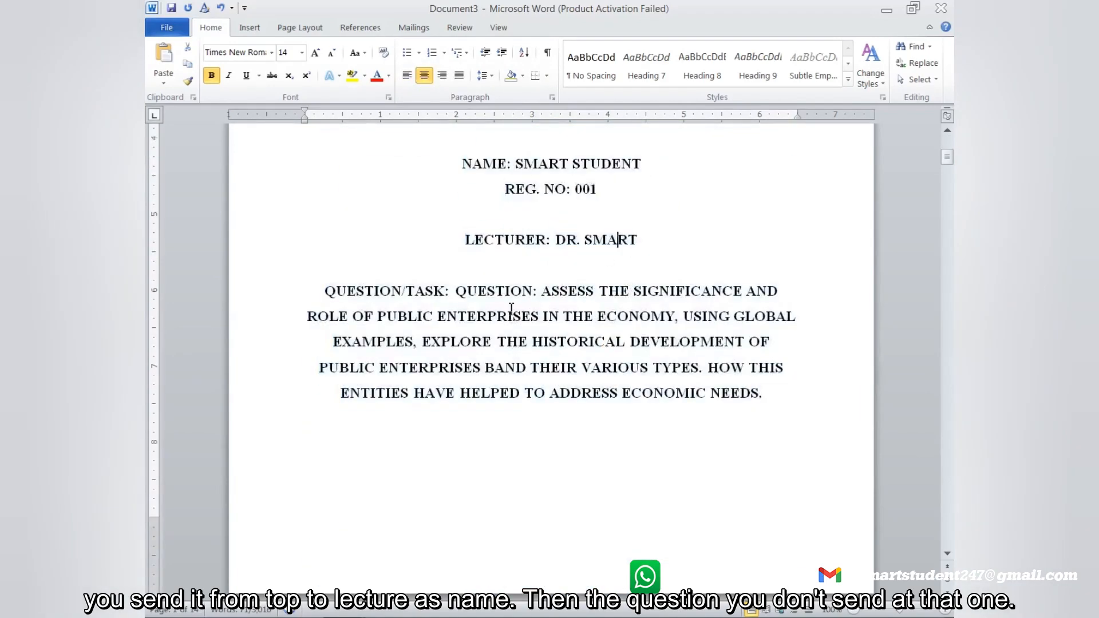
pyautogui.moveTo(325, 290); pyautogui.dragTo(766, 393)
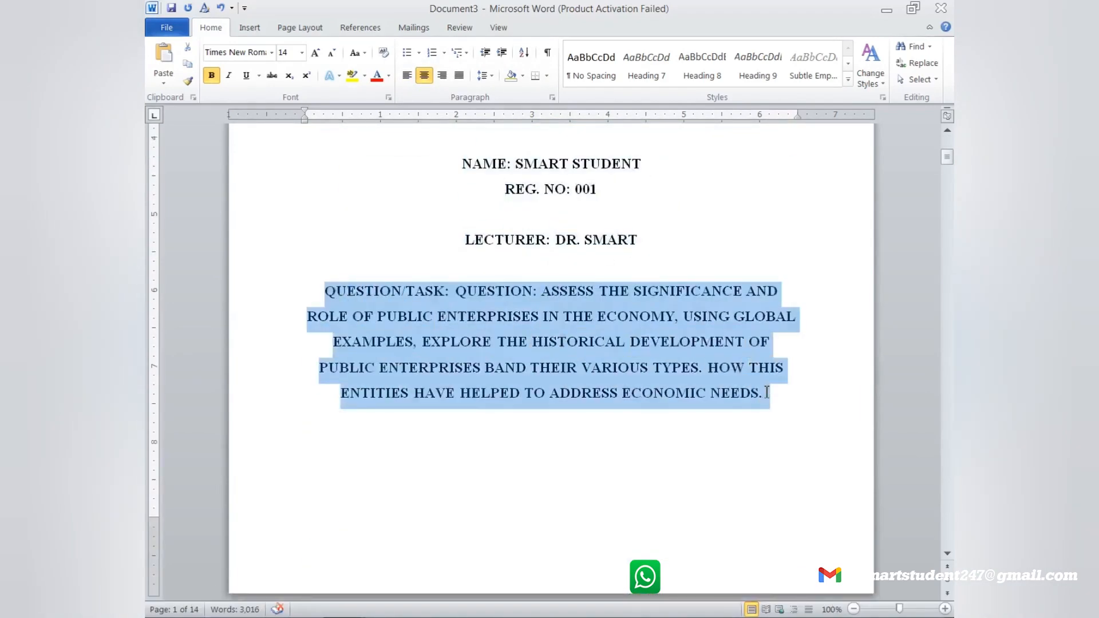
pyautogui.click(406, 75)
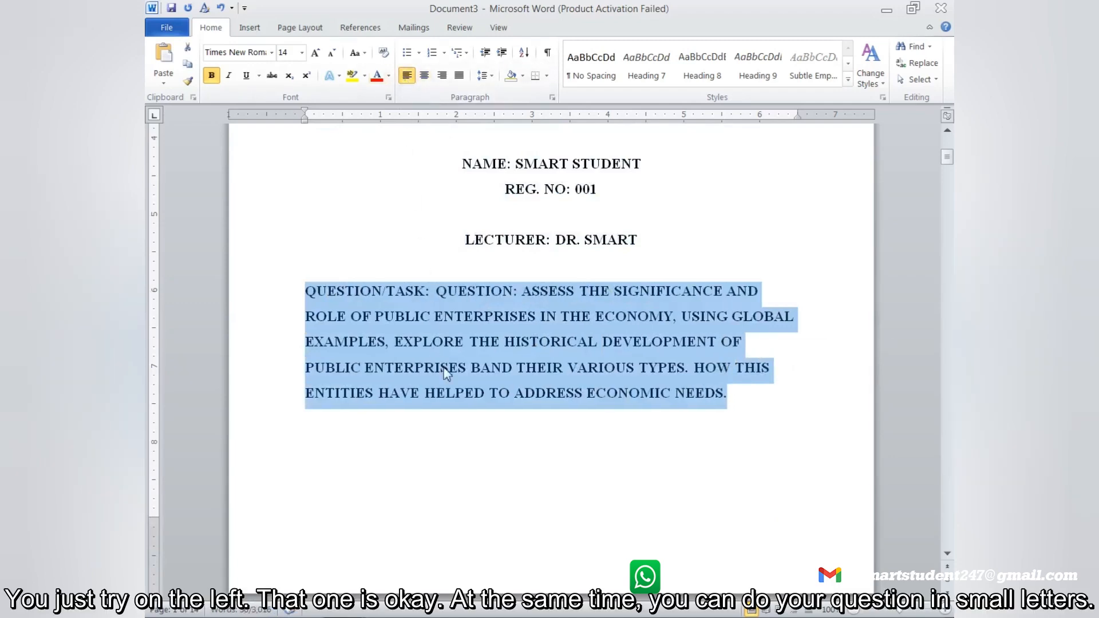
pyautogui.click(458, 320)
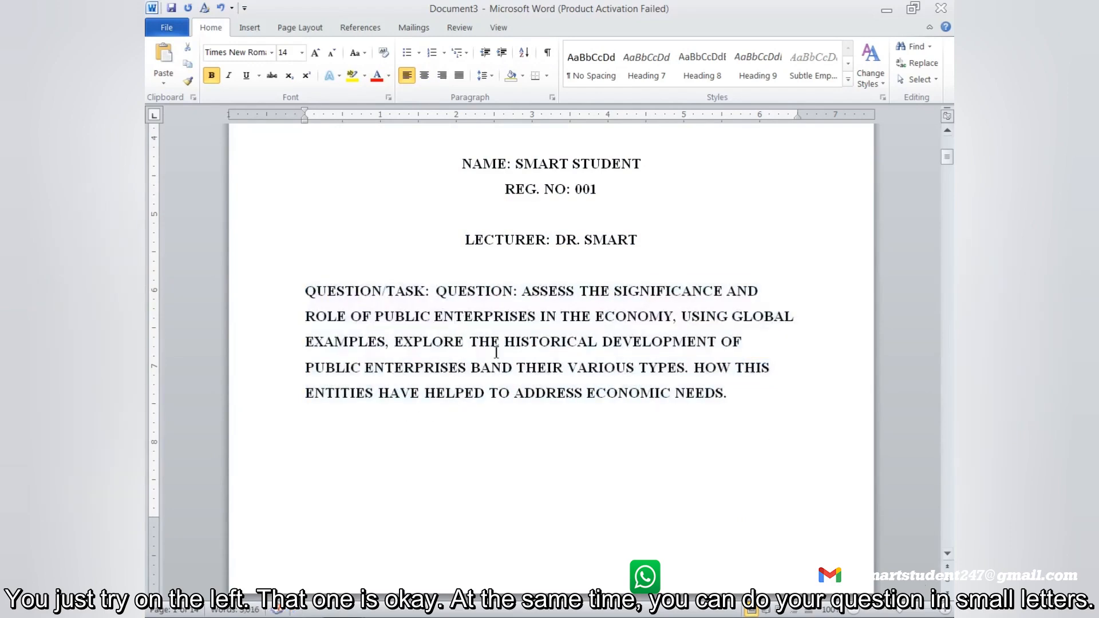
# Delete the redundant word "QUESTION:" that follows the "QUESTION/TASK:" label on the cover page
pyautogui.moveTo(513, 293); pyautogui.dragTo(436, 297)
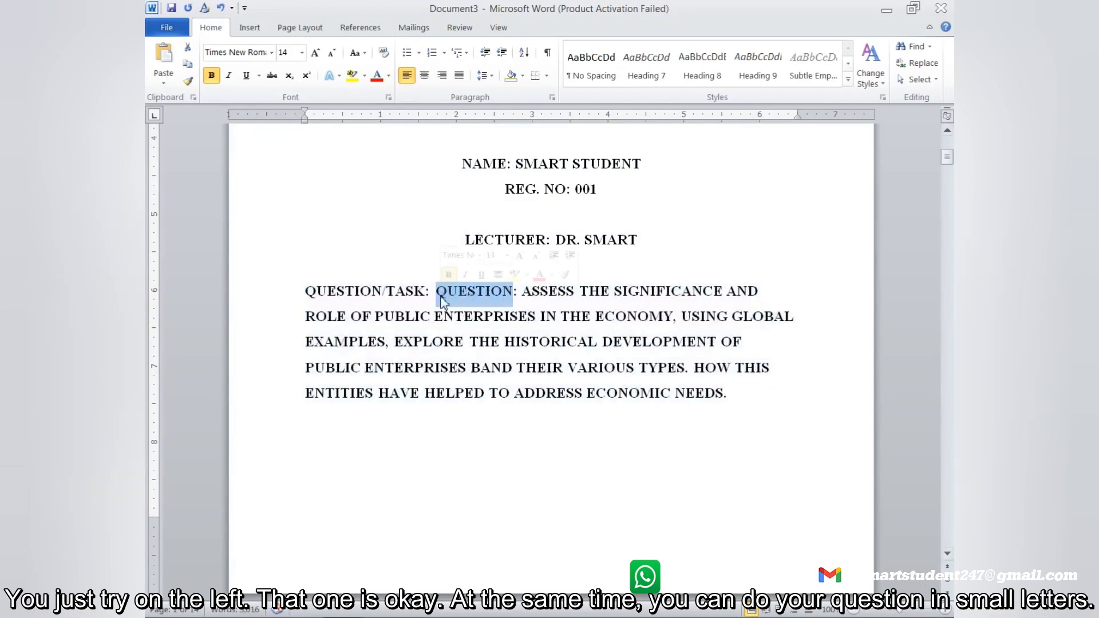
pyautogui.press('BackSpace')
pyautogui.click(437, 295)
pyautogui.press('BackSpace')
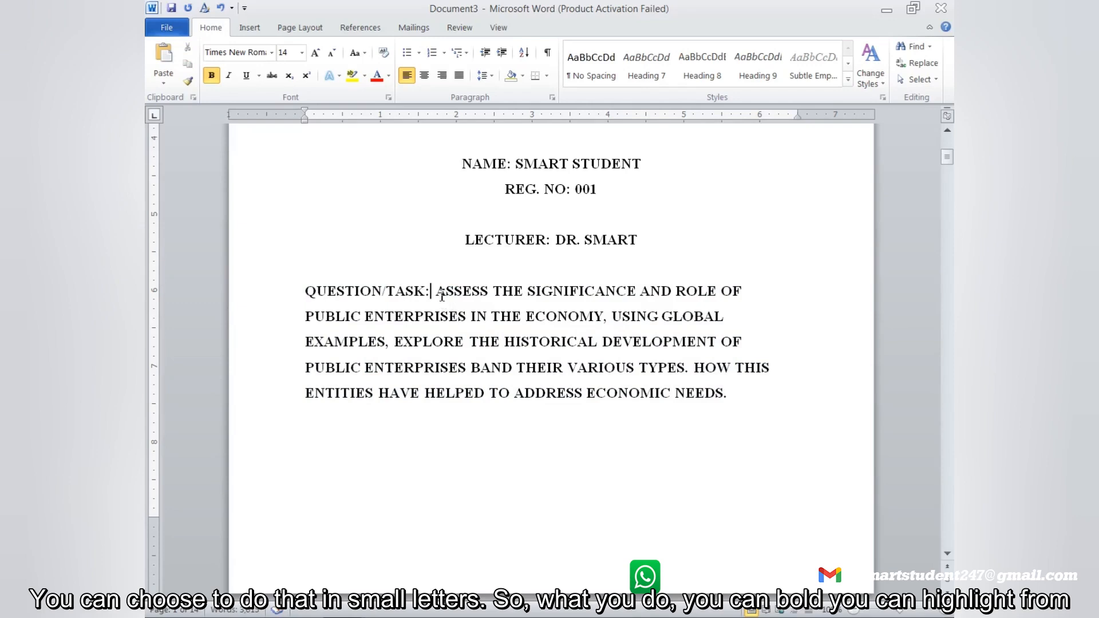
# Change the question text after the "QUESTION/TASK:" label to lowercase
pyautogui.moveTo(437, 293); pyautogui.dragTo(733, 399)
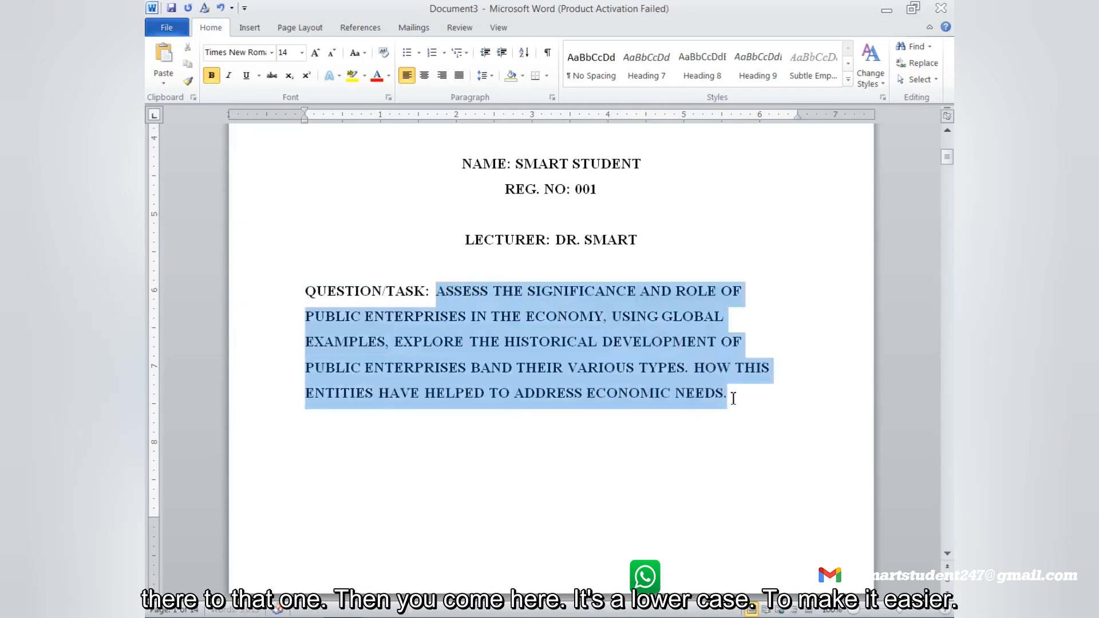
pyautogui.click(363, 55)
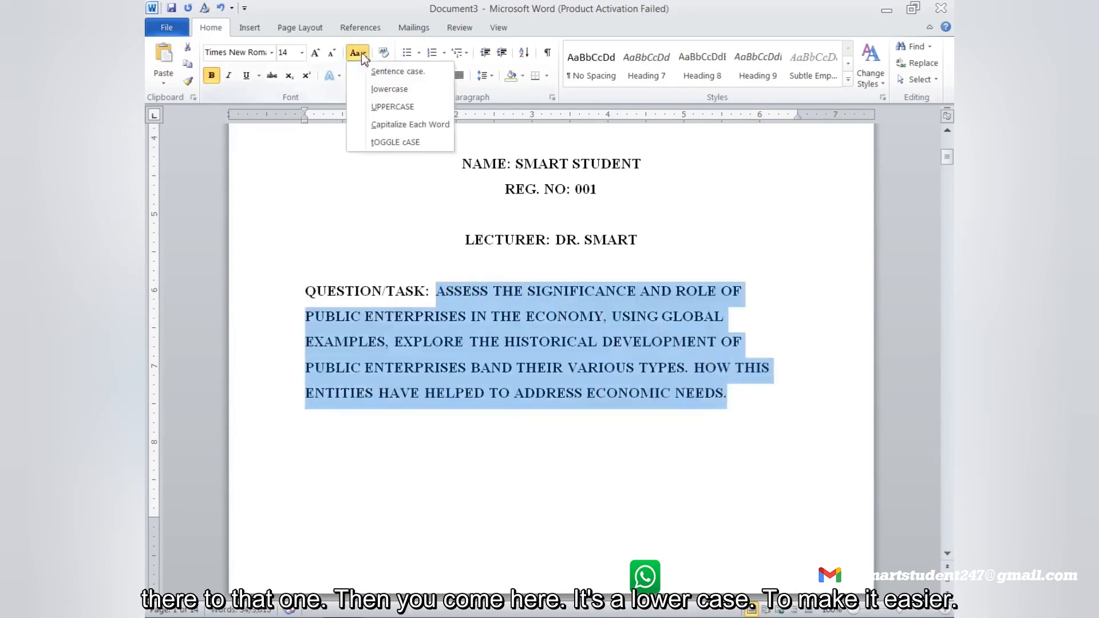
pyautogui.click(380, 88)
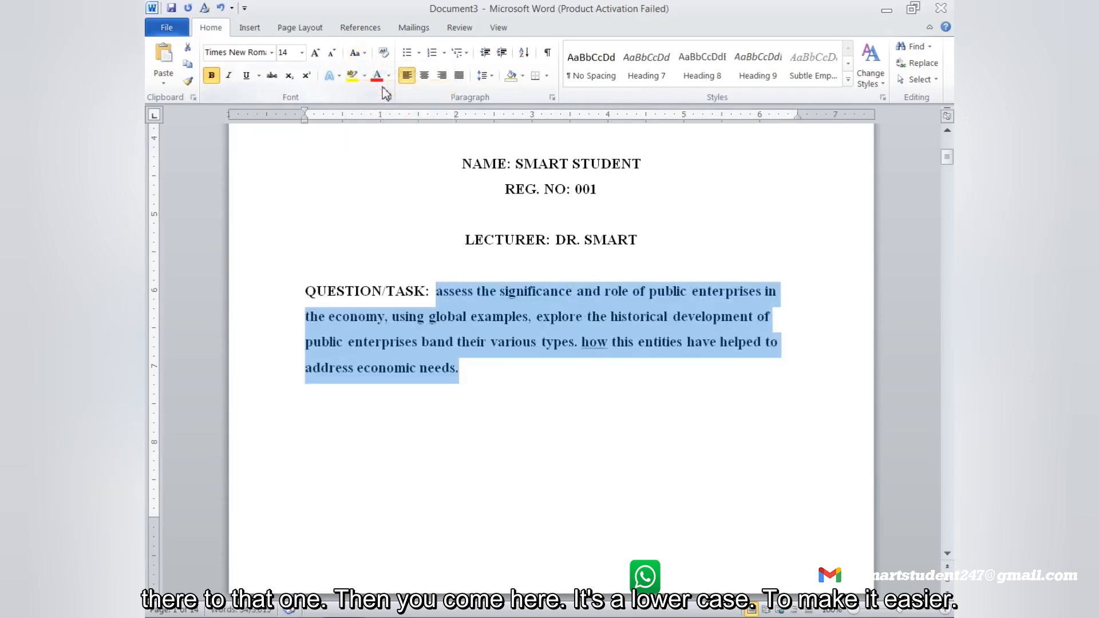
pyautogui.click(479, 371)
# Capitalize the first letters of "assess" and "how", the words that begin the two sentences of the question
pyautogui.moveTo(474, 293); pyautogui.dragTo(436, 295)
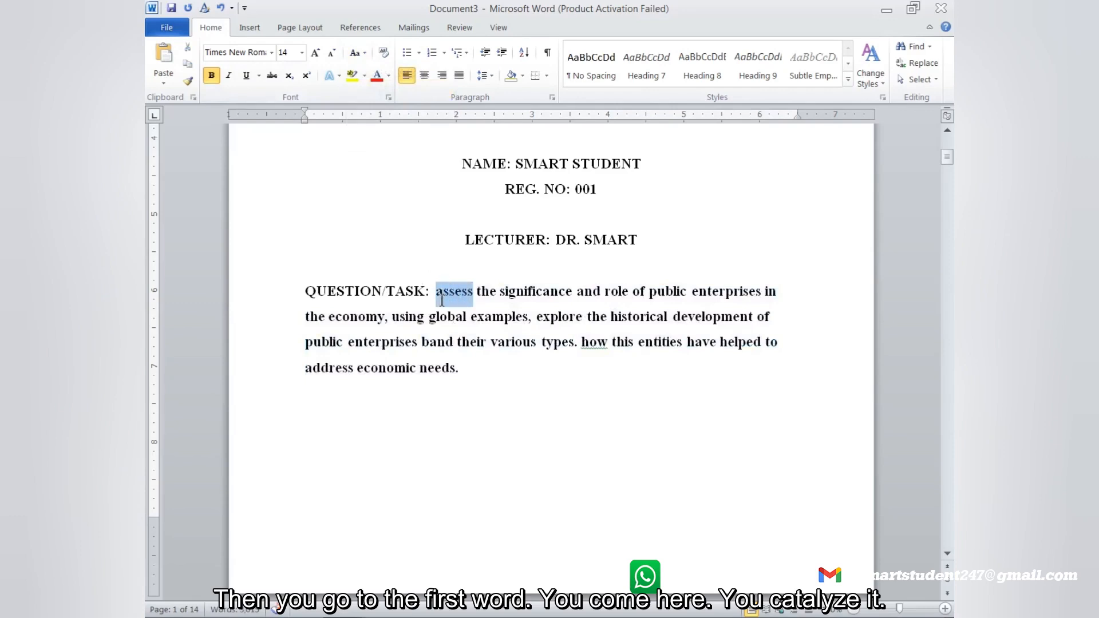
pyautogui.click(359, 53)
pyautogui.click(386, 125)
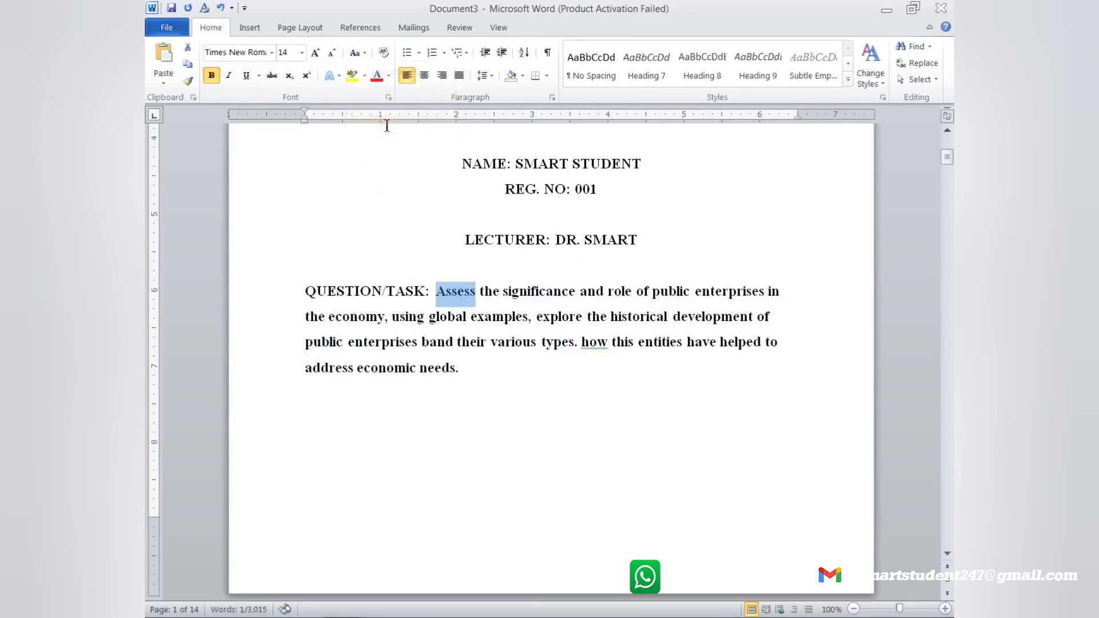
pyautogui.click(610, 349)
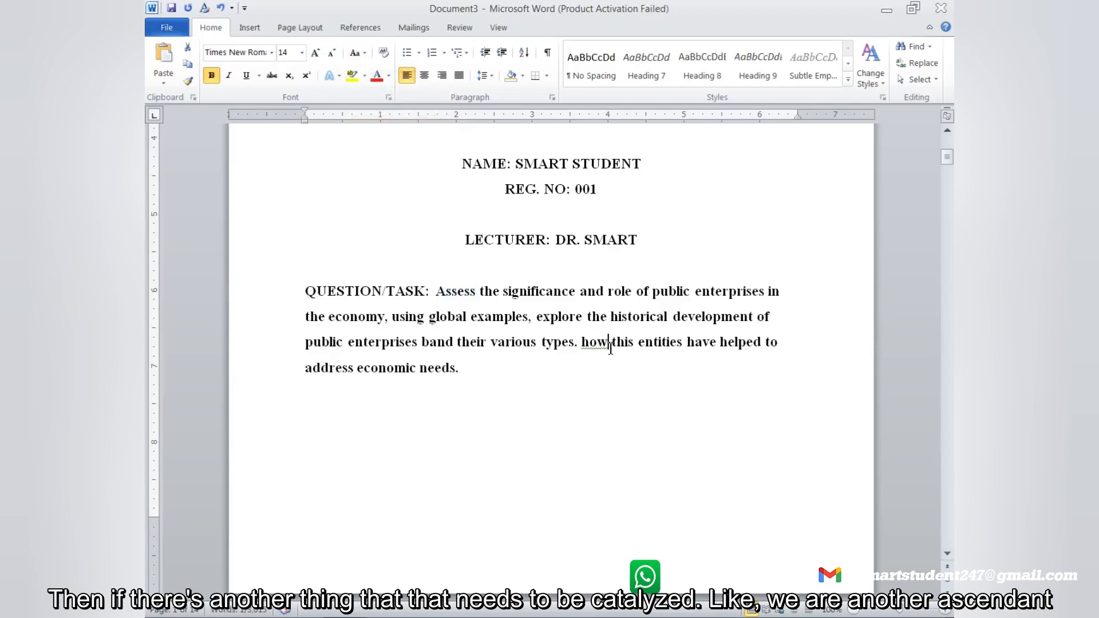
pyautogui.moveTo(611, 349); pyautogui.dragTo(581, 346)
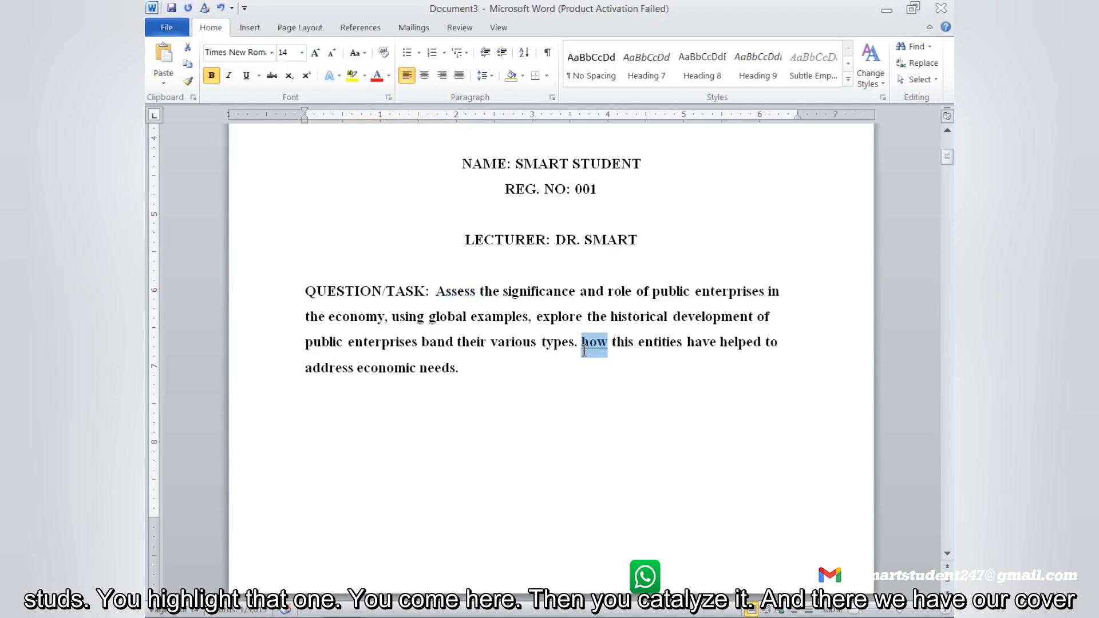
pyautogui.click(365, 56)
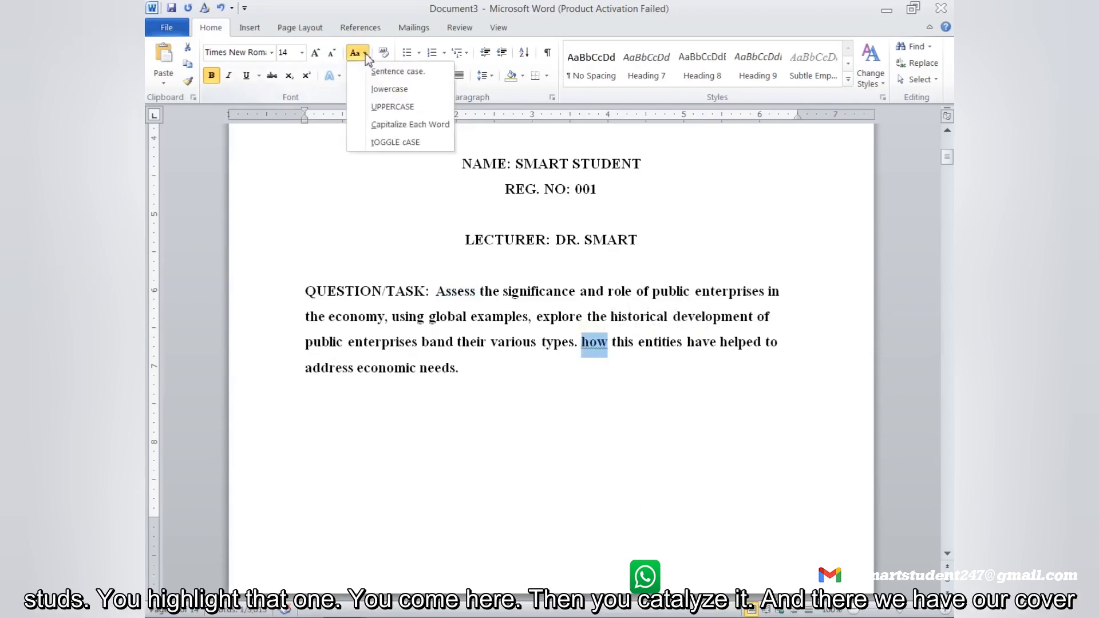
pyautogui.click(383, 130)
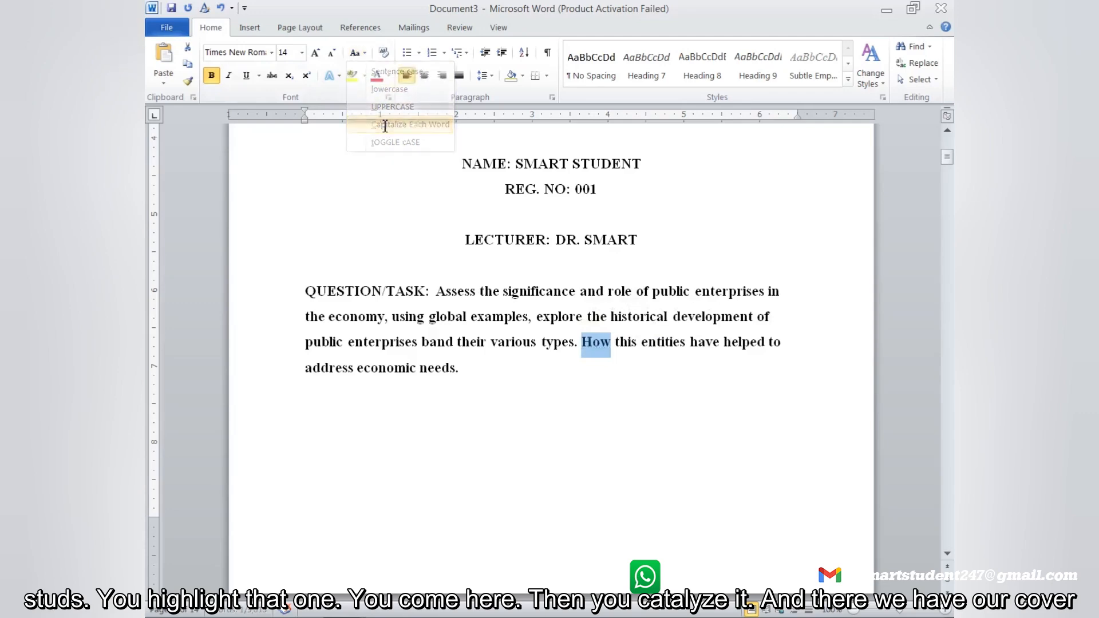
pyautogui.scroll(6, 607, 463)
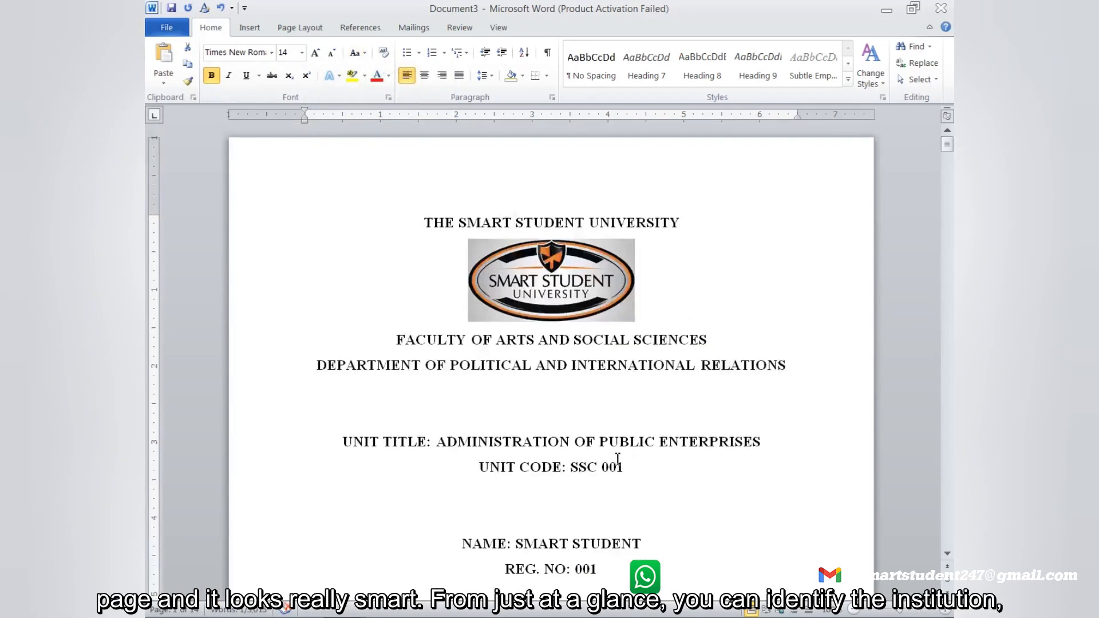
pyautogui.scroll(-5, 617, 454)
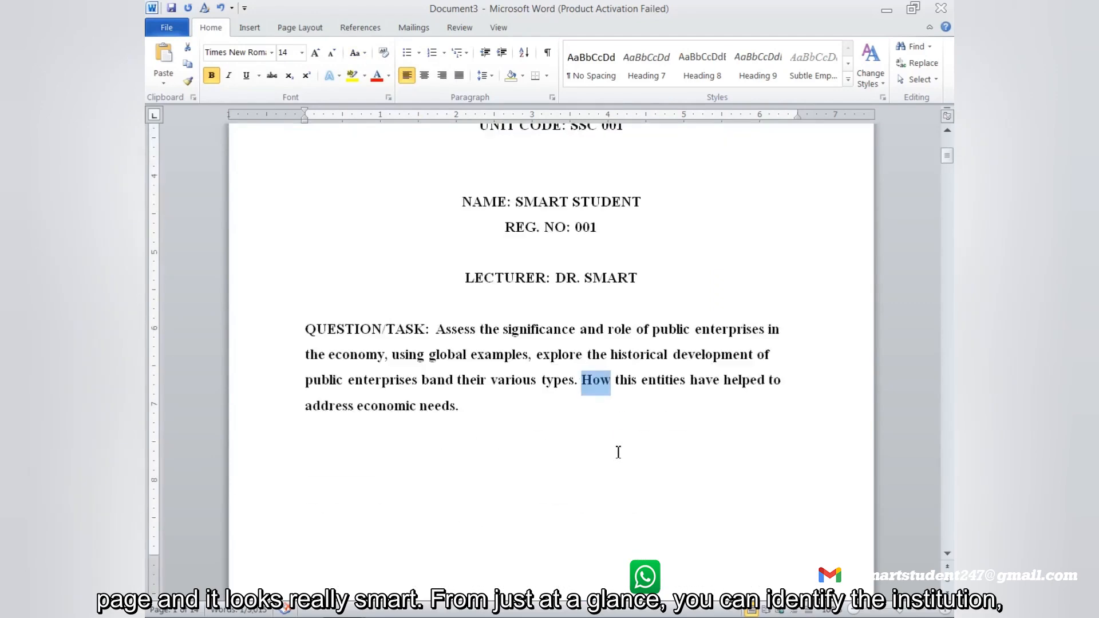
# Review the cover page from the institution name down to the question paragraph
pyautogui.scroll(3, 618, 452)
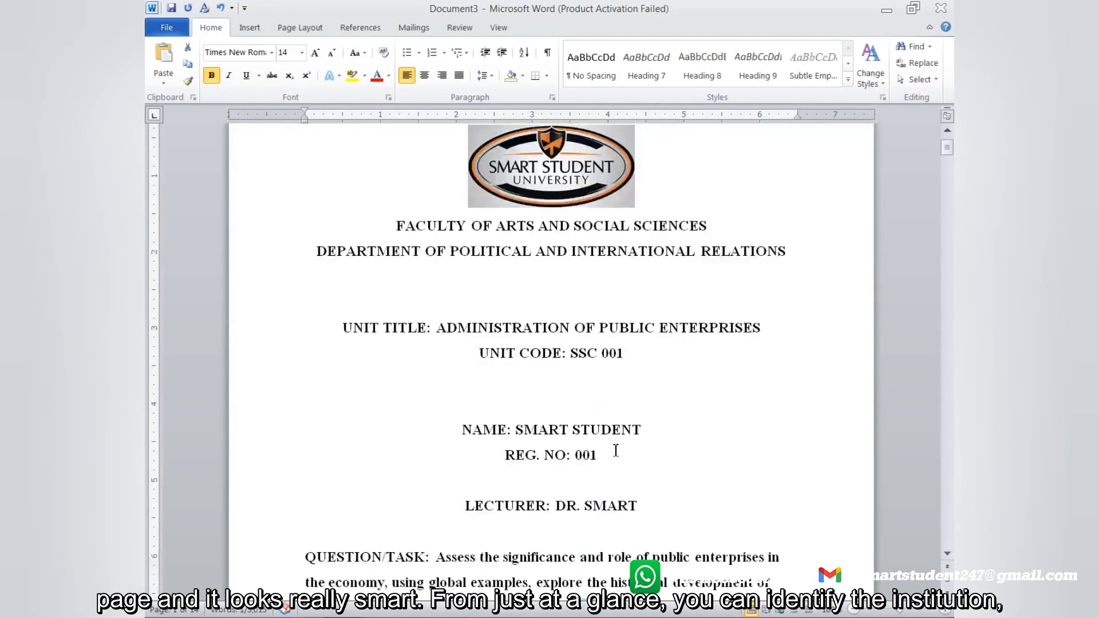
pyautogui.scroll(2, 615, 450)
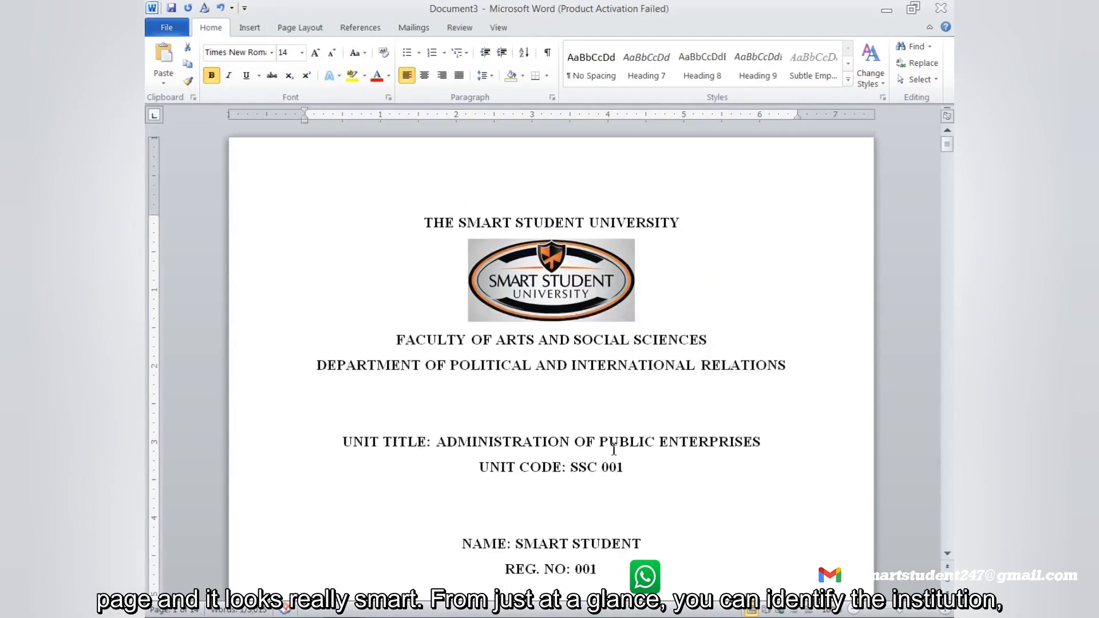
pyautogui.click(560, 223)
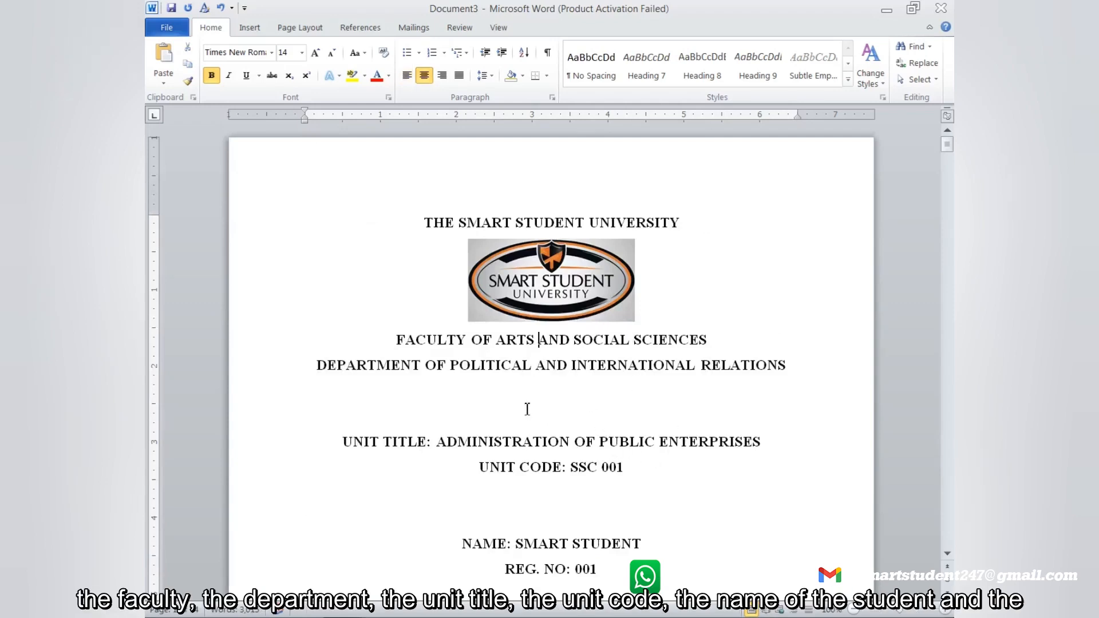
pyautogui.click(514, 367)
pyautogui.click(512, 442)
pyautogui.scroll(-3, 549, 401)
pyautogui.click(548, 391)
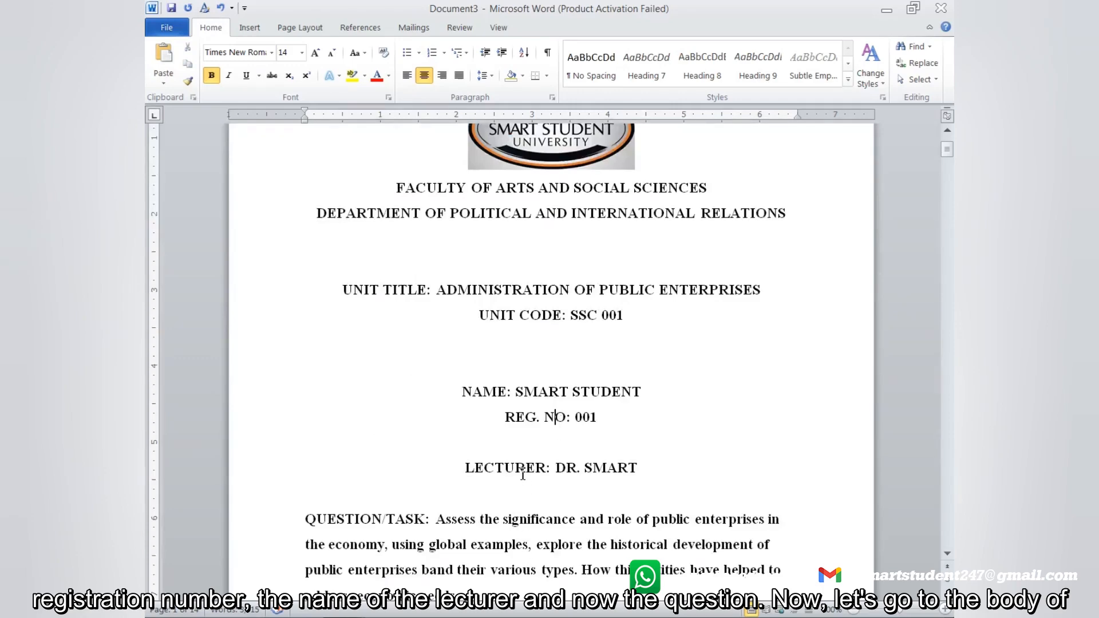
pyautogui.scroll(-4, 513, 515)
pyautogui.click(483, 382)
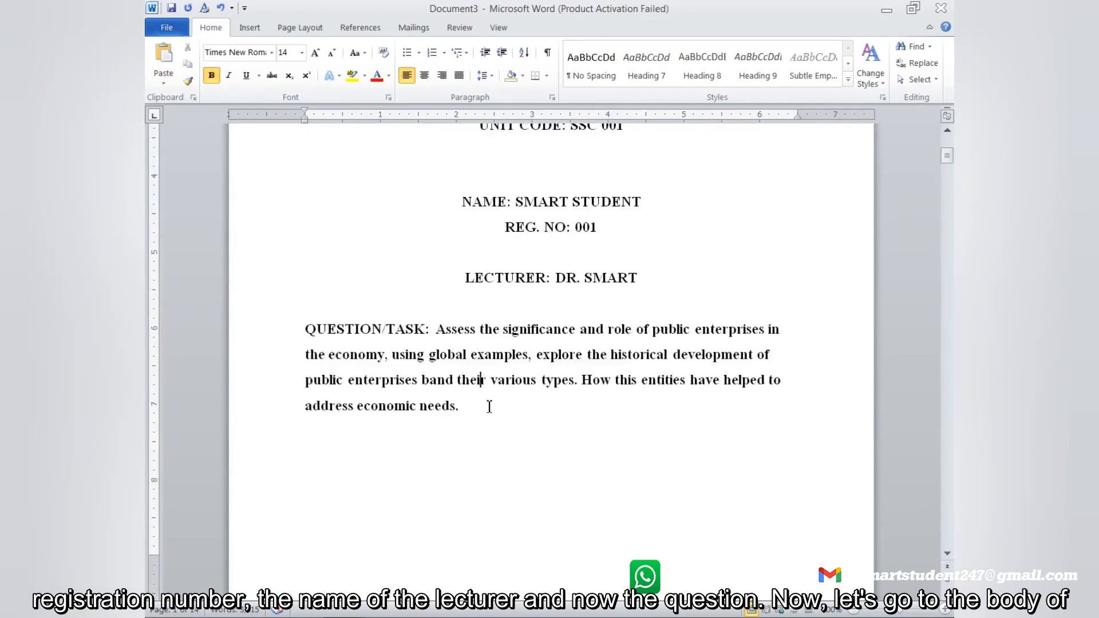
# Justify the body text from the INTRODUCTION heading through the end of the CONCLUSION section
pyautogui.scroll(-6, 387, 448)
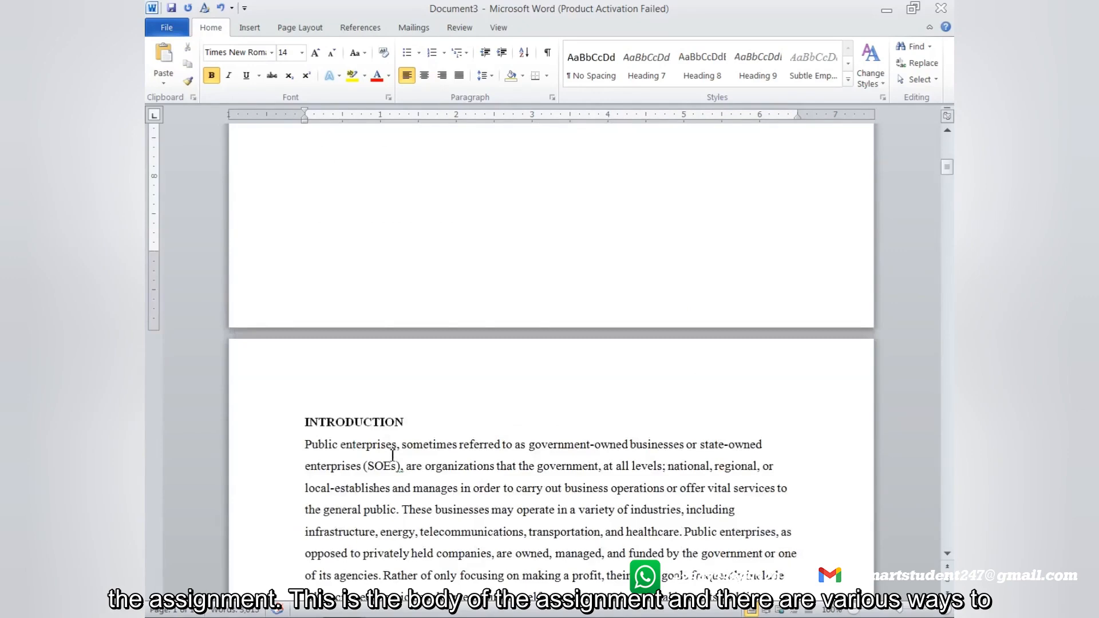
pyautogui.scroll(-5, 401, 452)
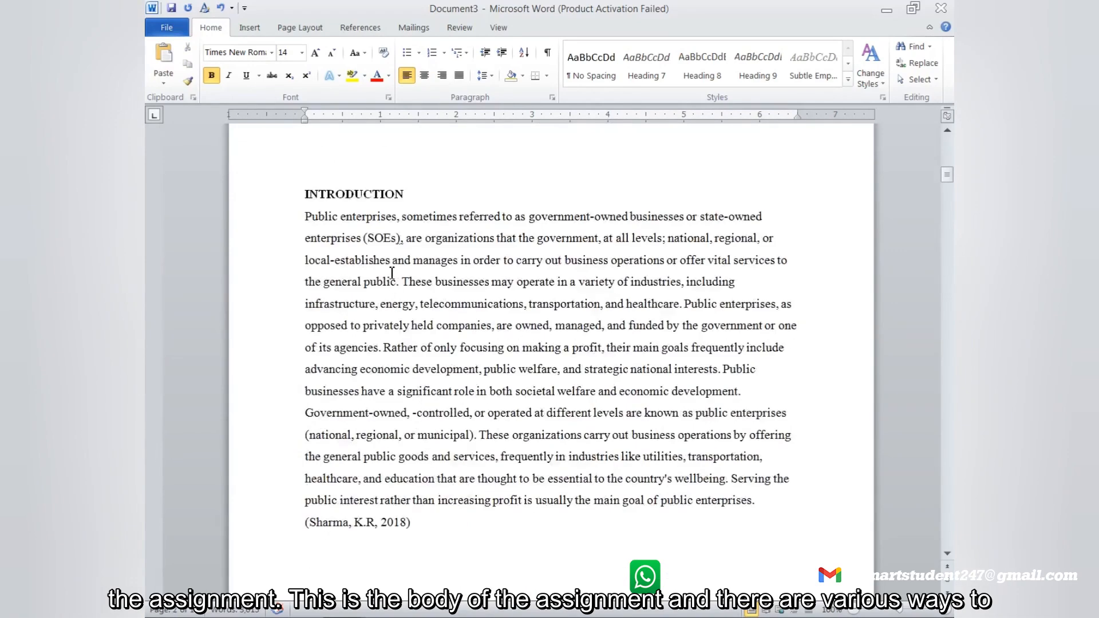
pyautogui.scroll(3, 392, 272)
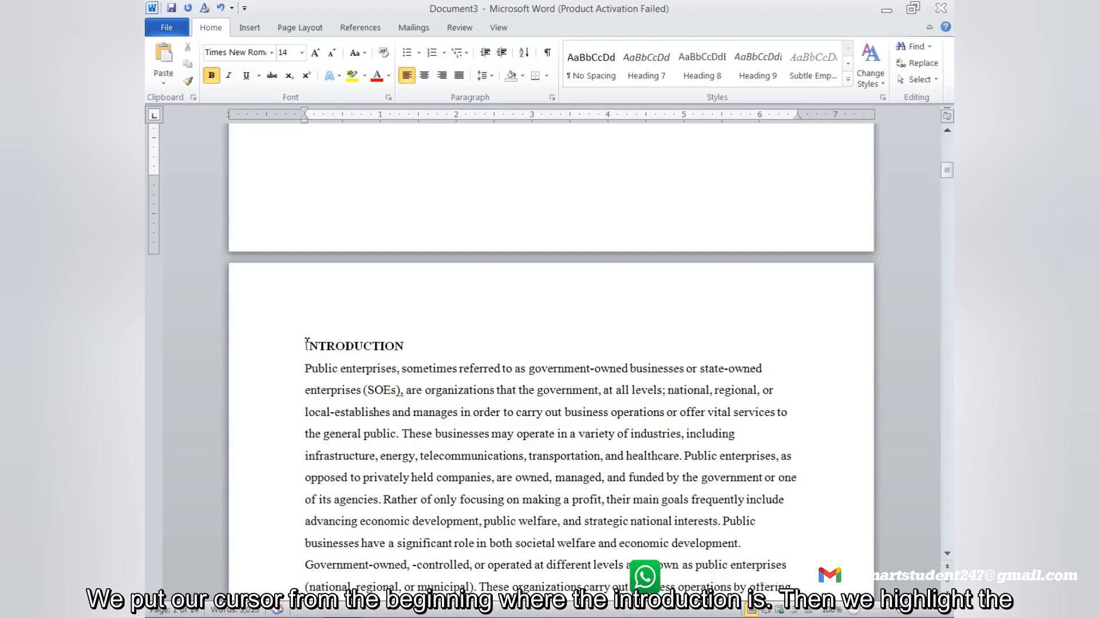
pyautogui.moveTo(307, 342); pyautogui.dragTo(719, 309)
pyautogui.scroll(15, 471, 292)
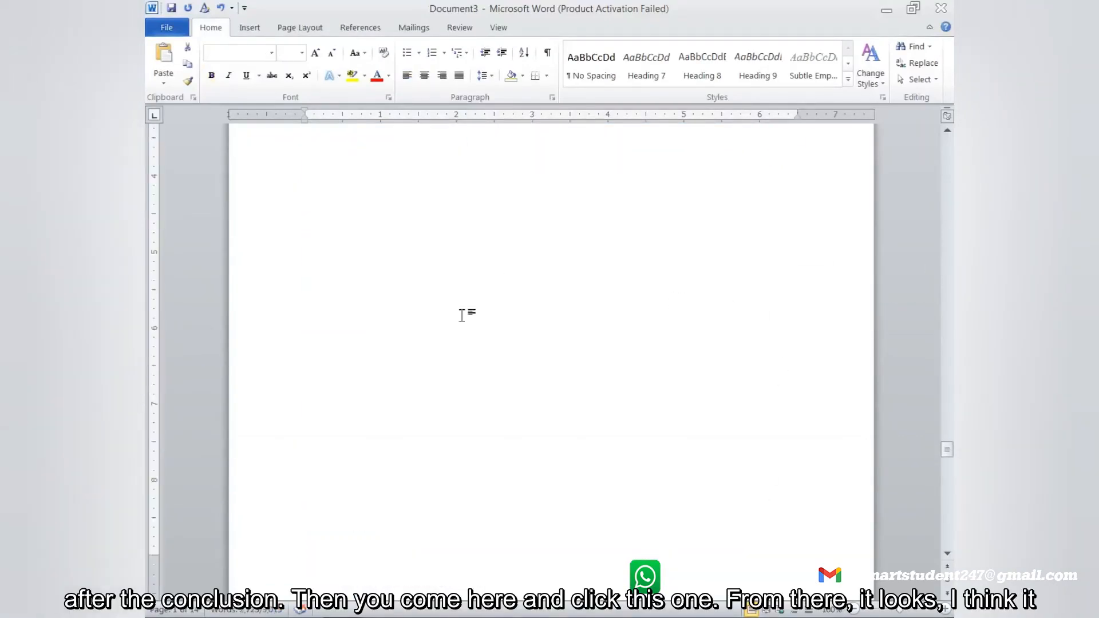
pyautogui.click(460, 76)
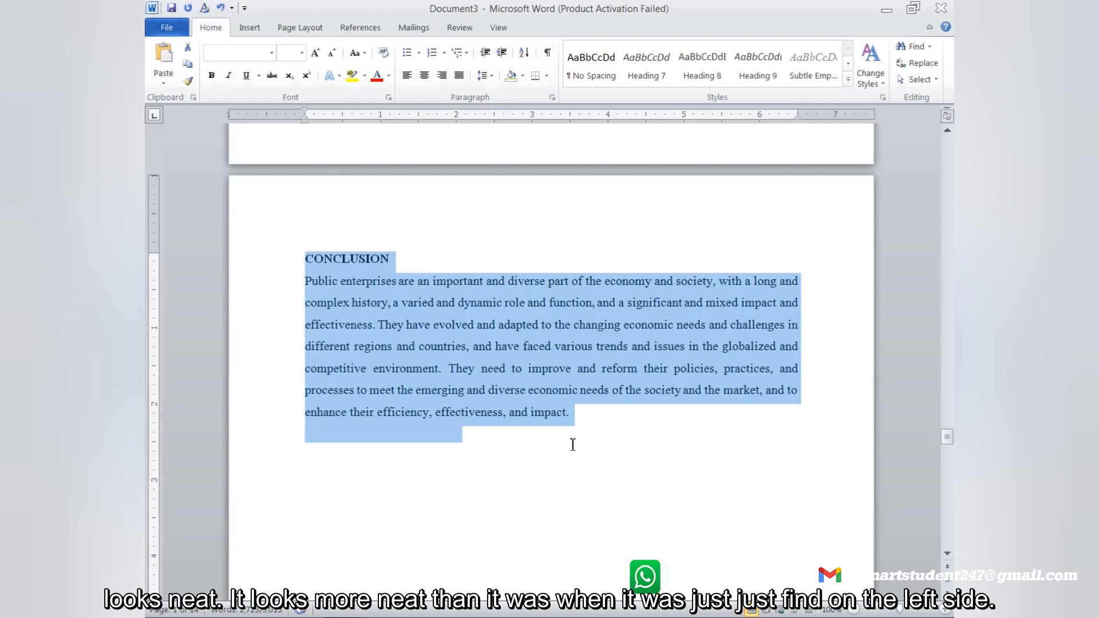
pyautogui.scroll(7, 569, 440)
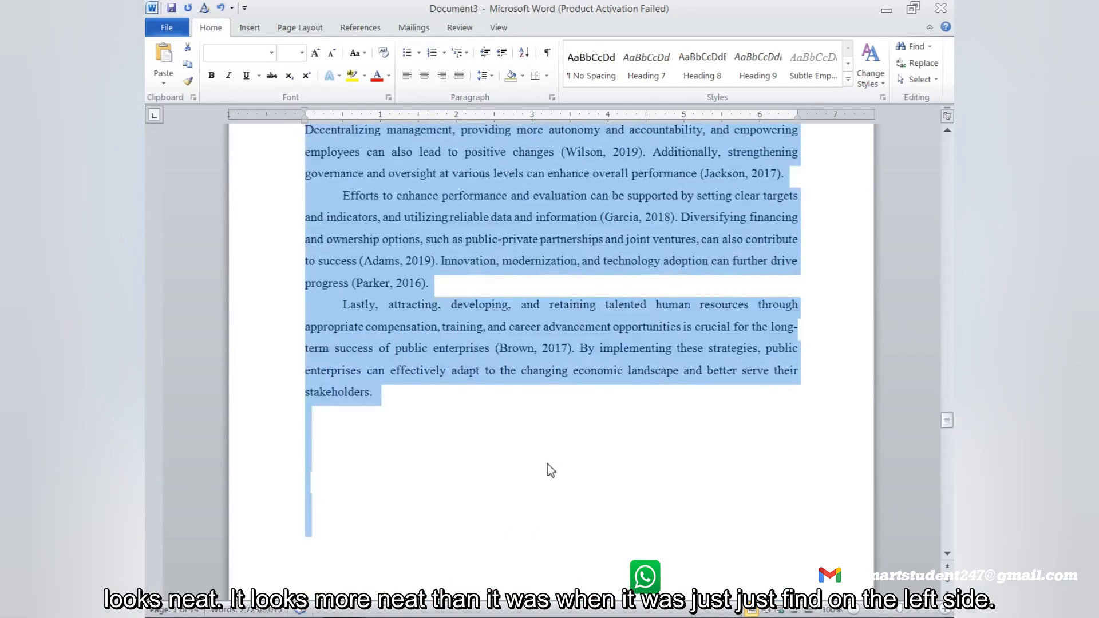
pyautogui.click(457, 327)
# Examine whether the first lines of the body paragraphs are uniformly indented, going back through the sections to the Introduction
pyautogui.scroll(3, 450, 412)
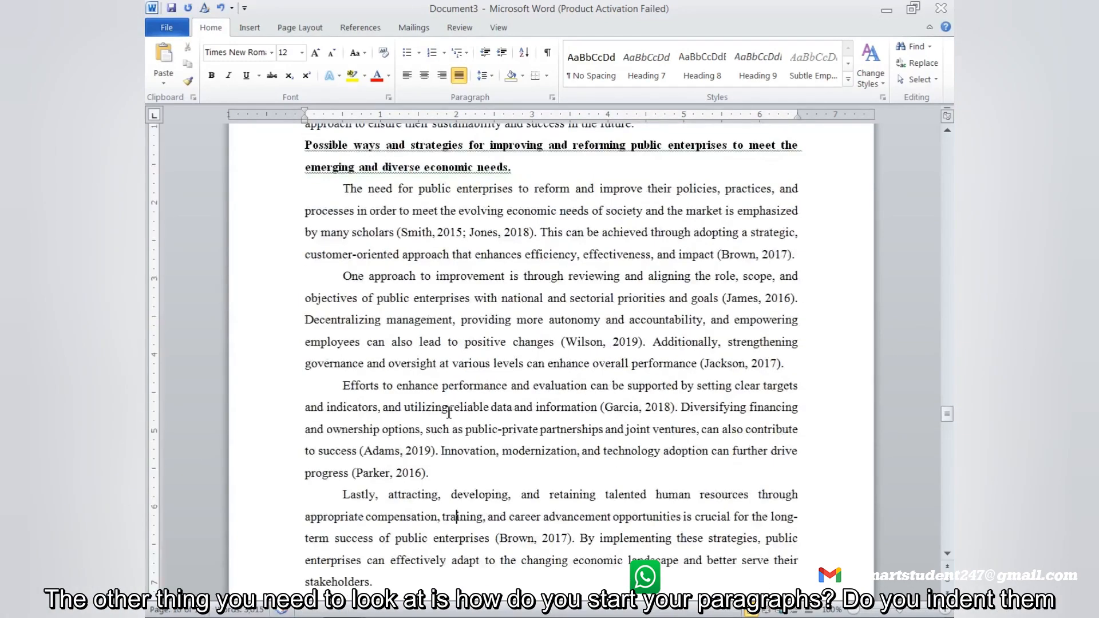
pyautogui.scroll(15, 449, 412)
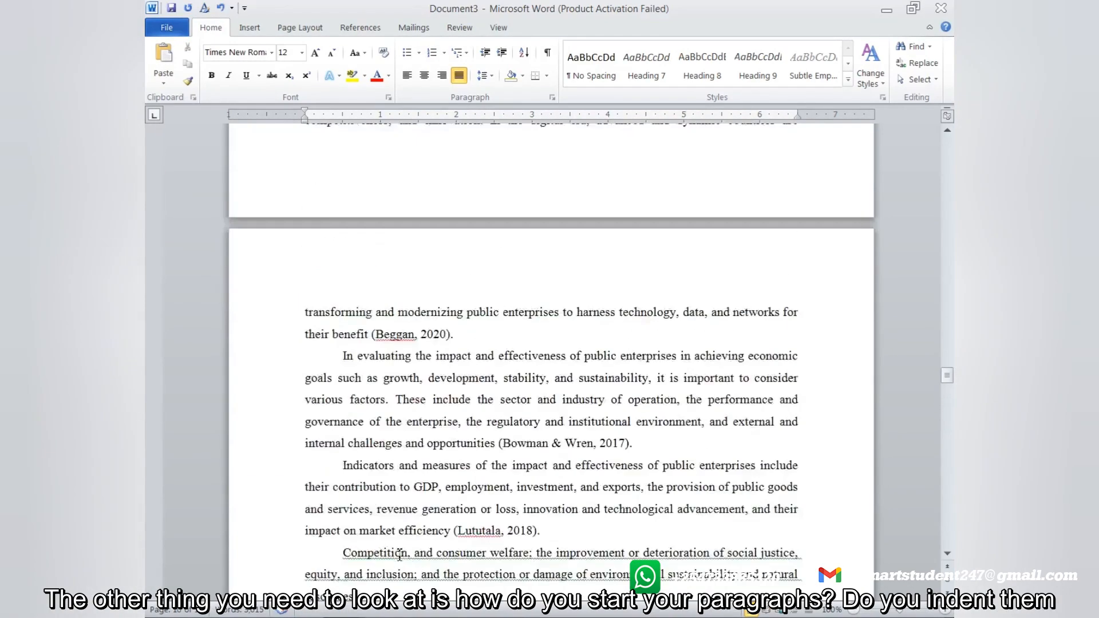
pyautogui.scroll(15, 435, 540)
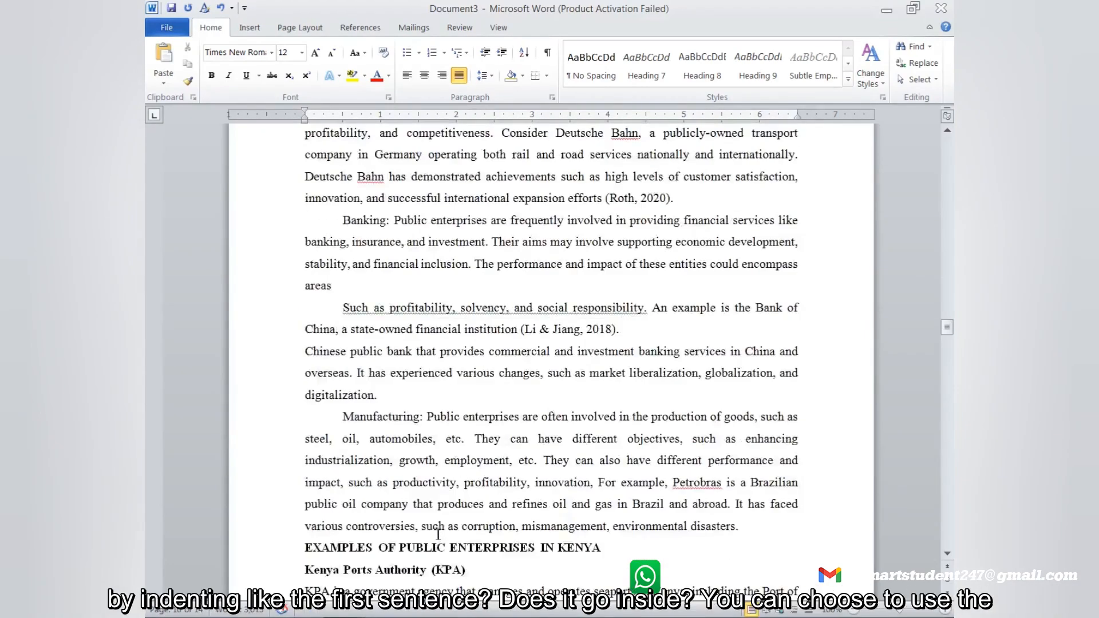
pyautogui.scroll(7, 440, 525)
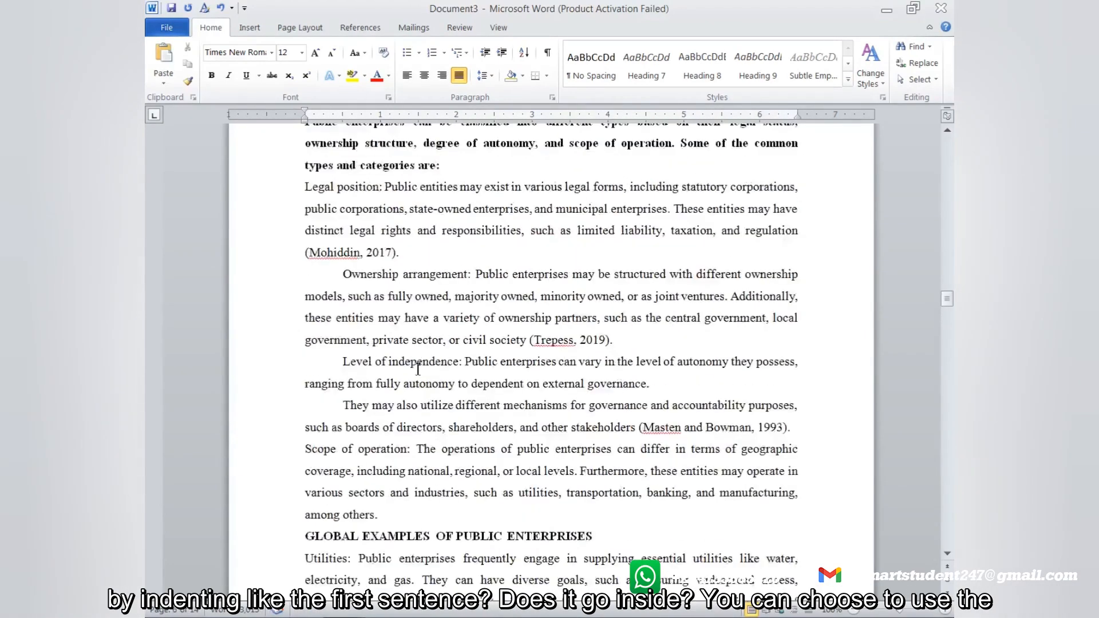
pyautogui.scroll(4, 420, 355)
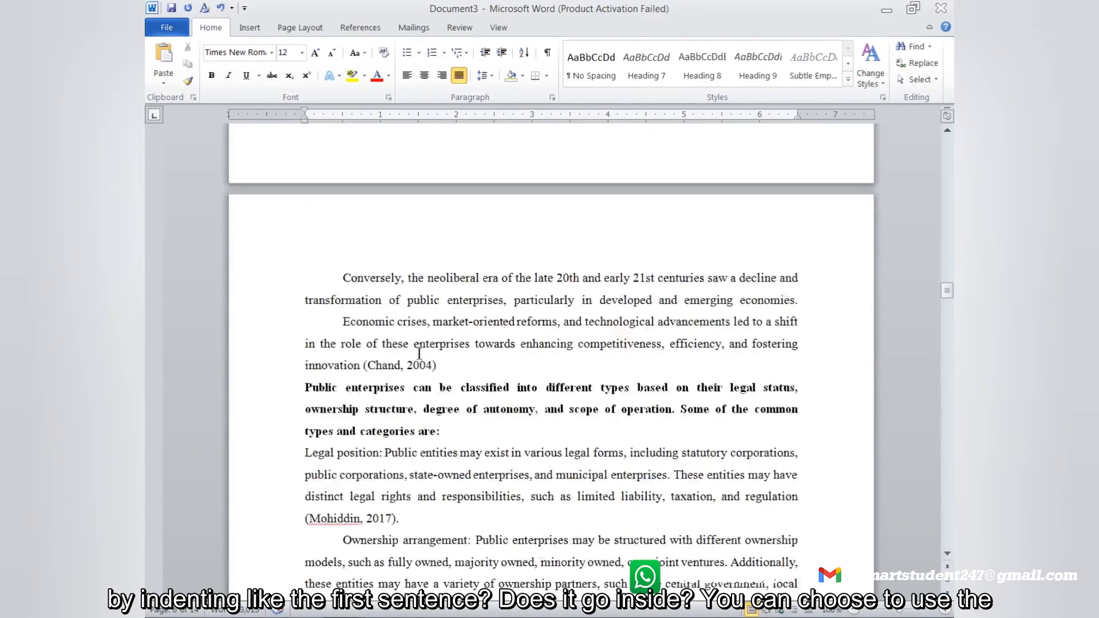
pyautogui.scroll(4, 419, 356)
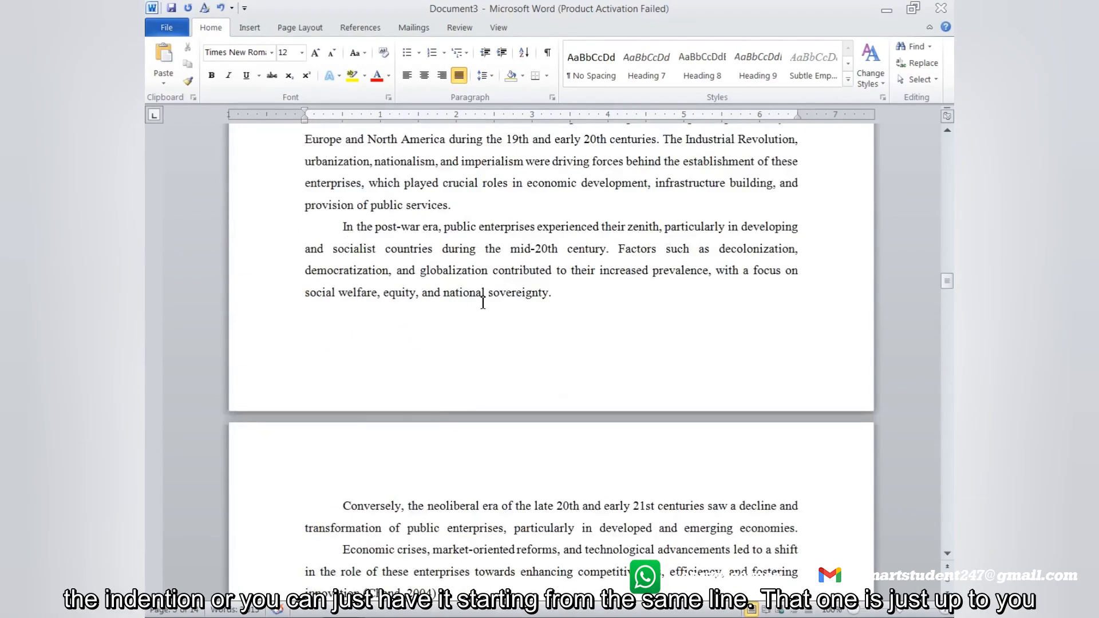
pyautogui.scroll(15, 482, 302)
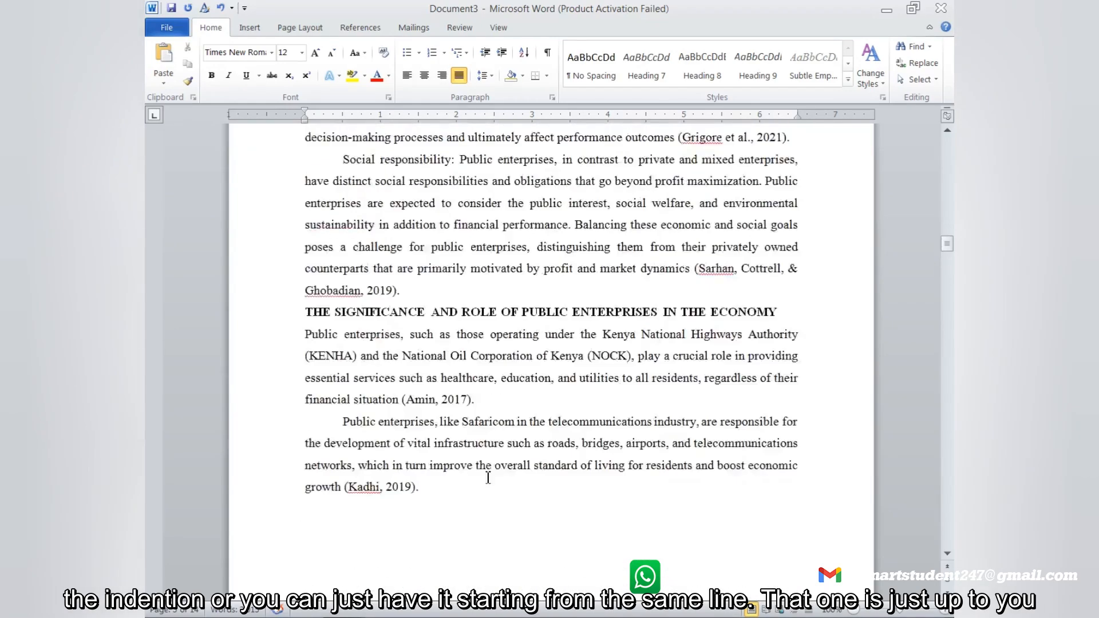
pyautogui.scroll(15, 485, 478)
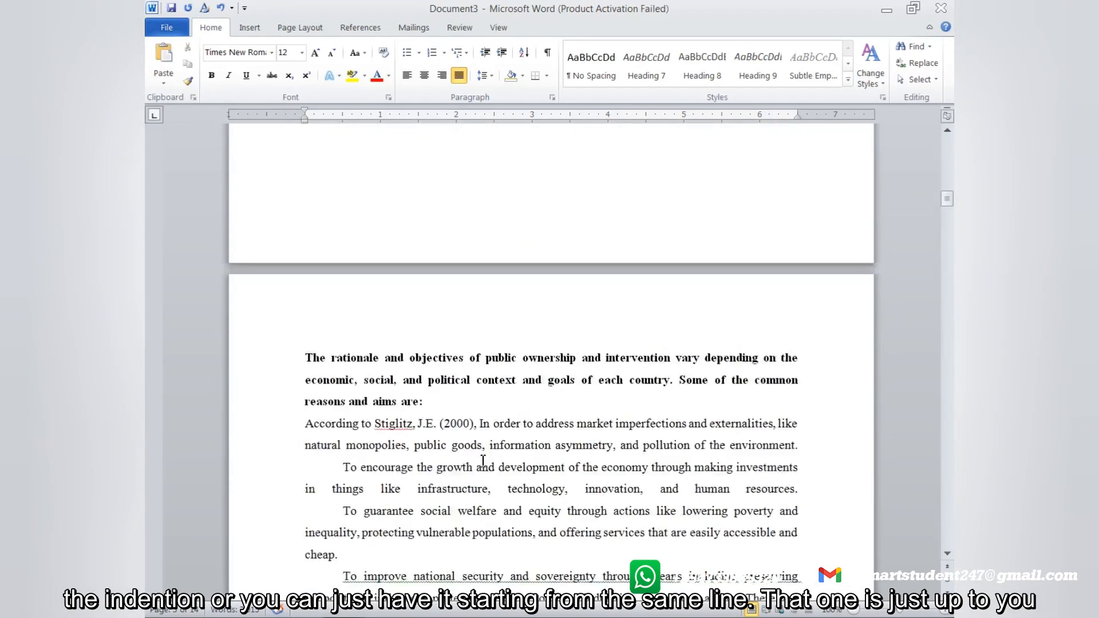
pyautogui.scroll(4, 483, 461)
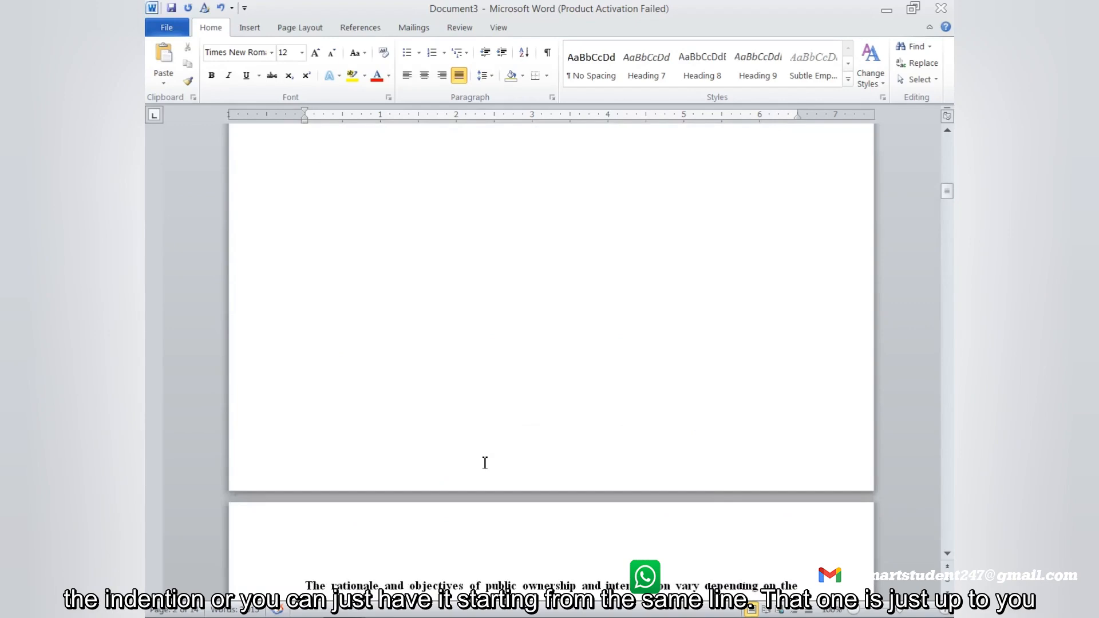
pyautogui.scroll(6, 485, 462)
pyautogui.scroll(3, 486, 462)
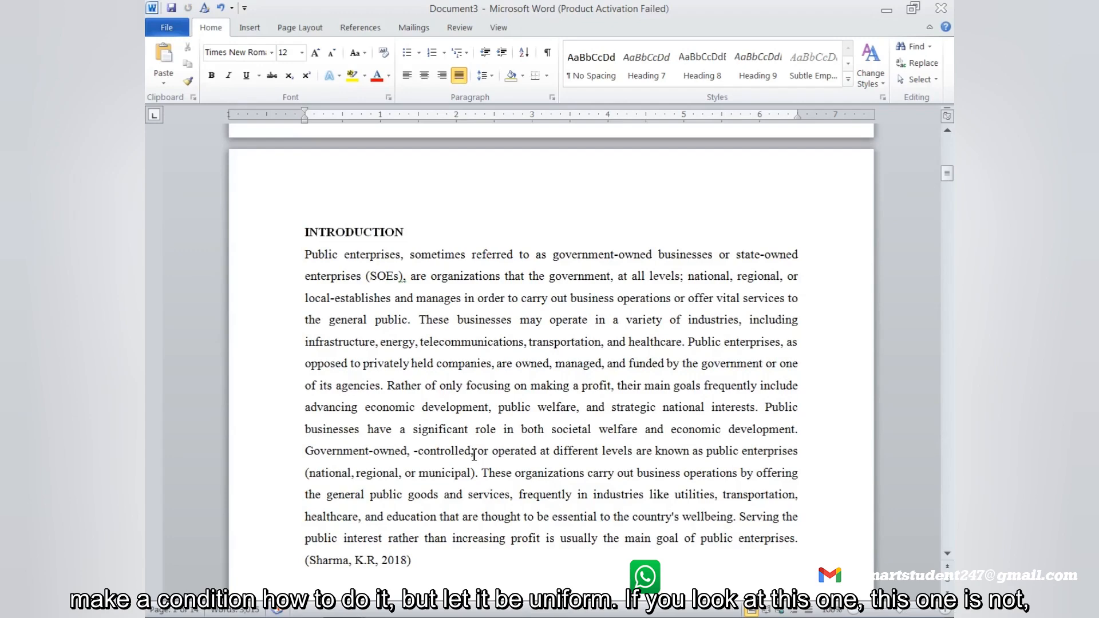
pyautogui.click(307, 255)
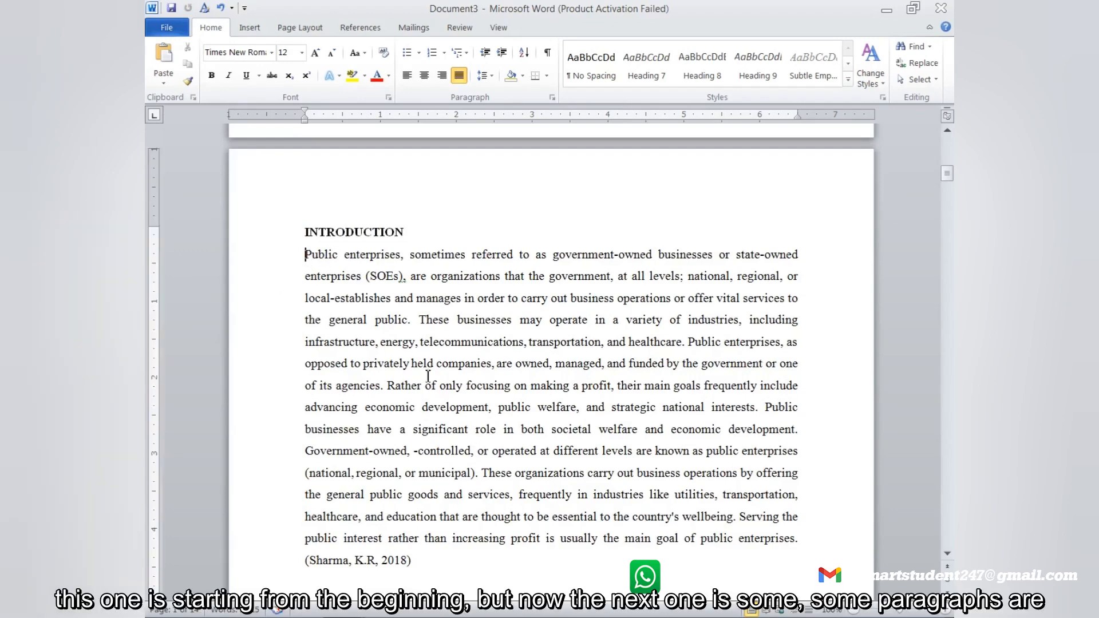
pyautogui.scroll(-3, 423, 382)
pyautogui.scroll(-3, 421, 402)
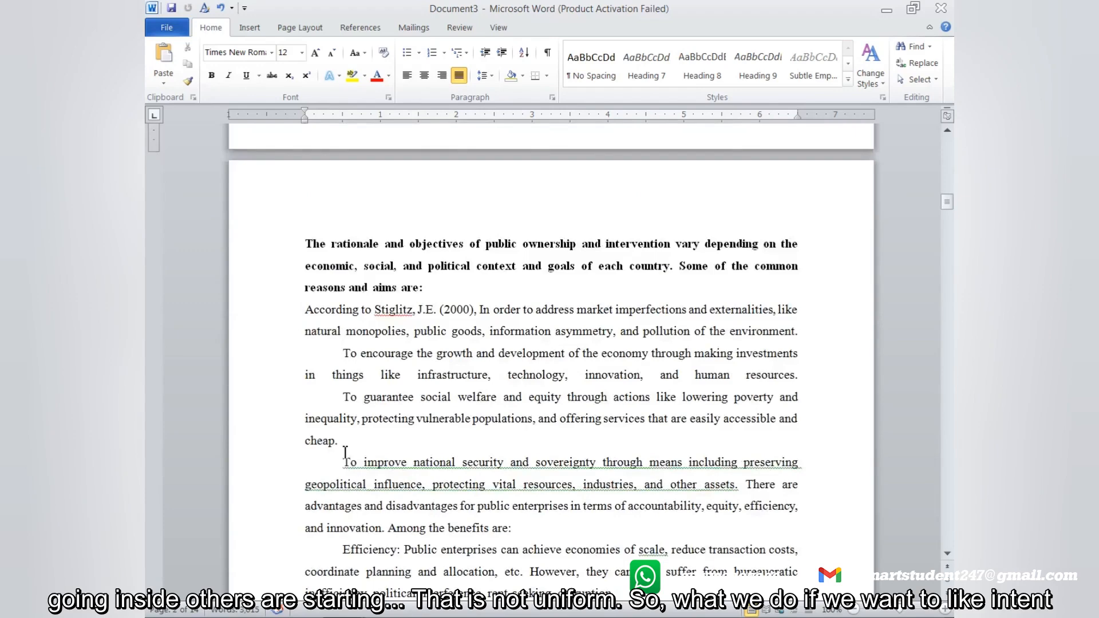
pyautogui.scroll(4, 401, 412)
pyautogui.scroll(10, 401, 412)
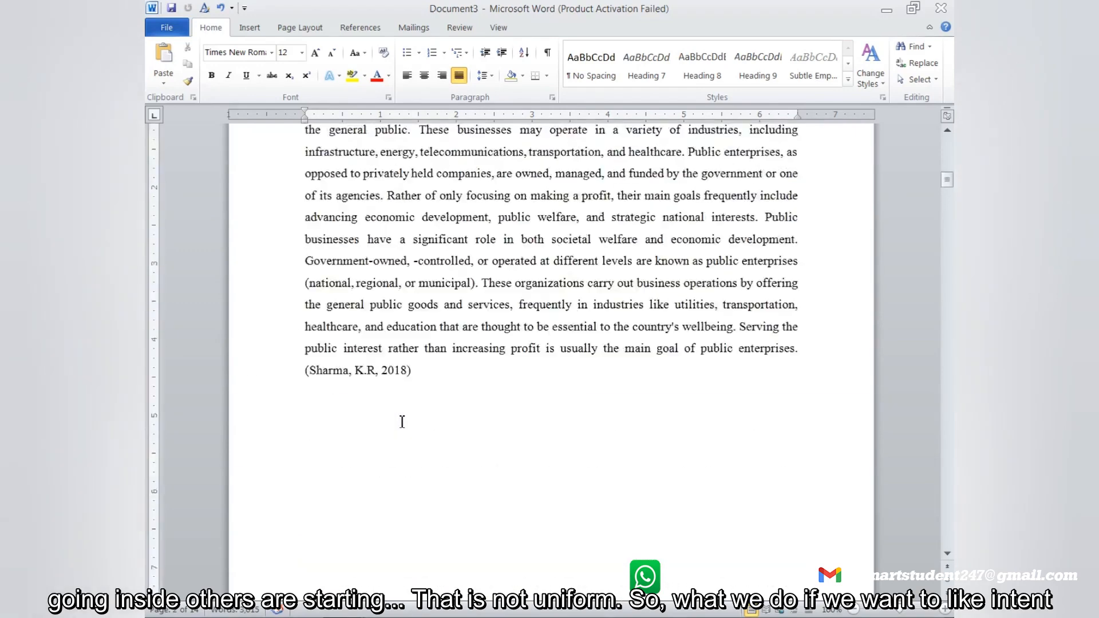
# Try a first-line indent on the paragraph under INTRODUCTION, and remove it again
pyautogui.click(306, 372)
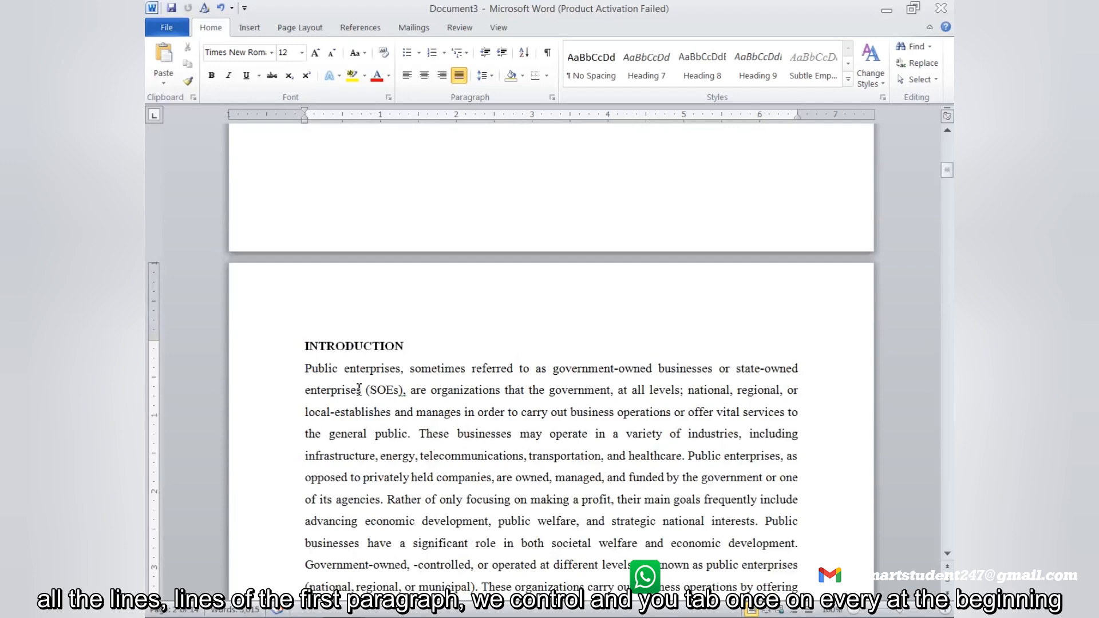
pyautogui.press('Tab')
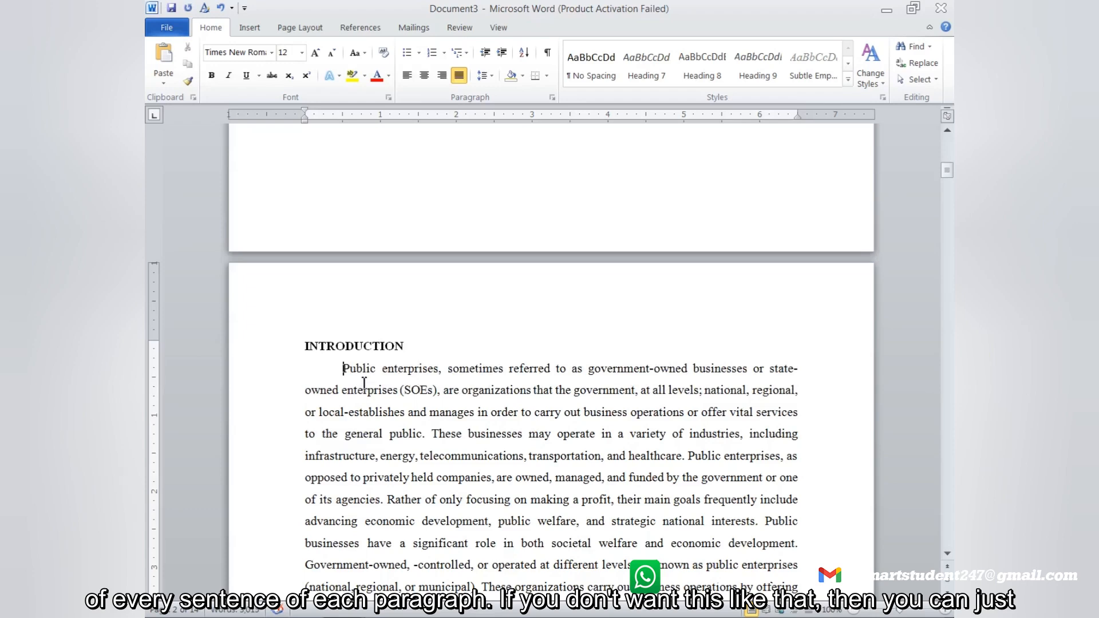
pyautogui.moveTo(343, 370); pyautogui.dragTo(309, 378)
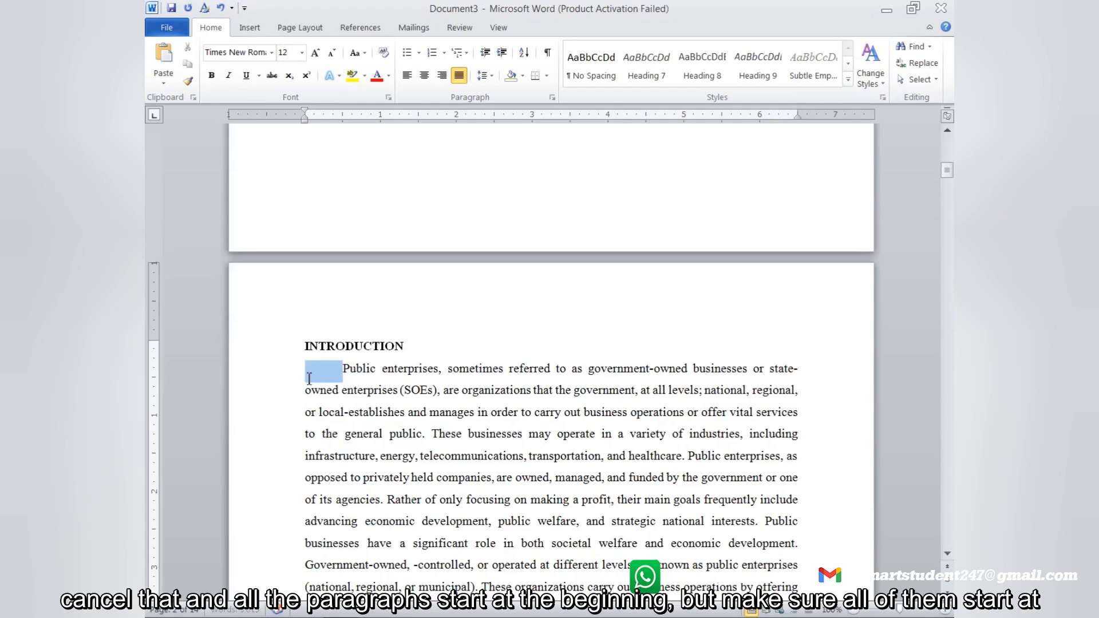
pyautogui.press('BackSpace')
# Try removing the first-line indent of the paragraph beginning "To encourage the growth", and put it back
pyautogui.scroll(-4, 373, 424)
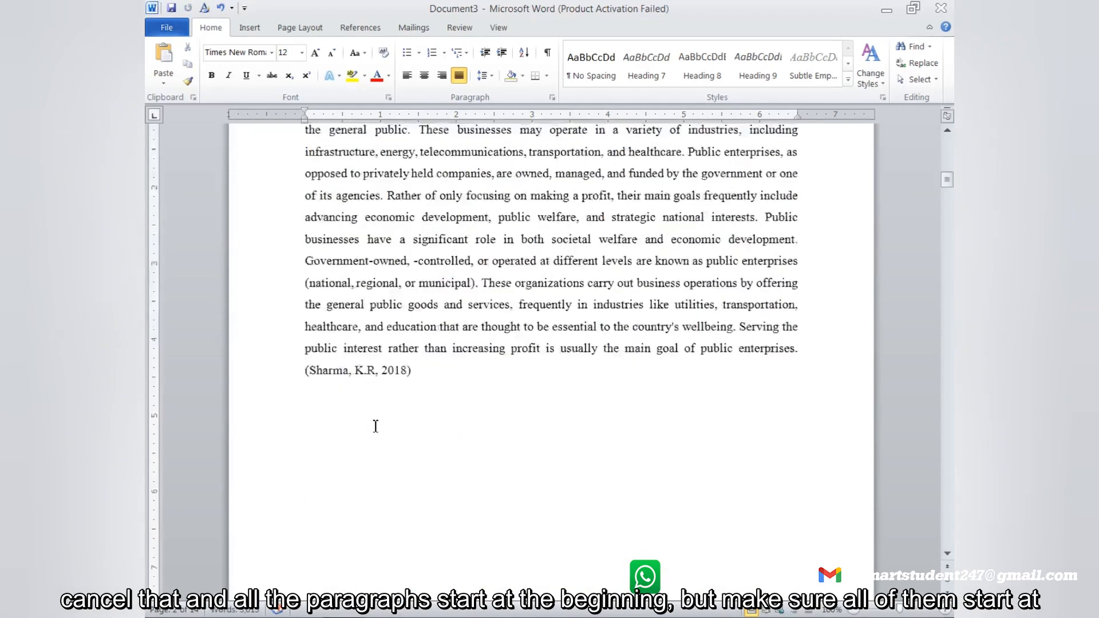
pyautogui.scroll(-8, 375, 426)
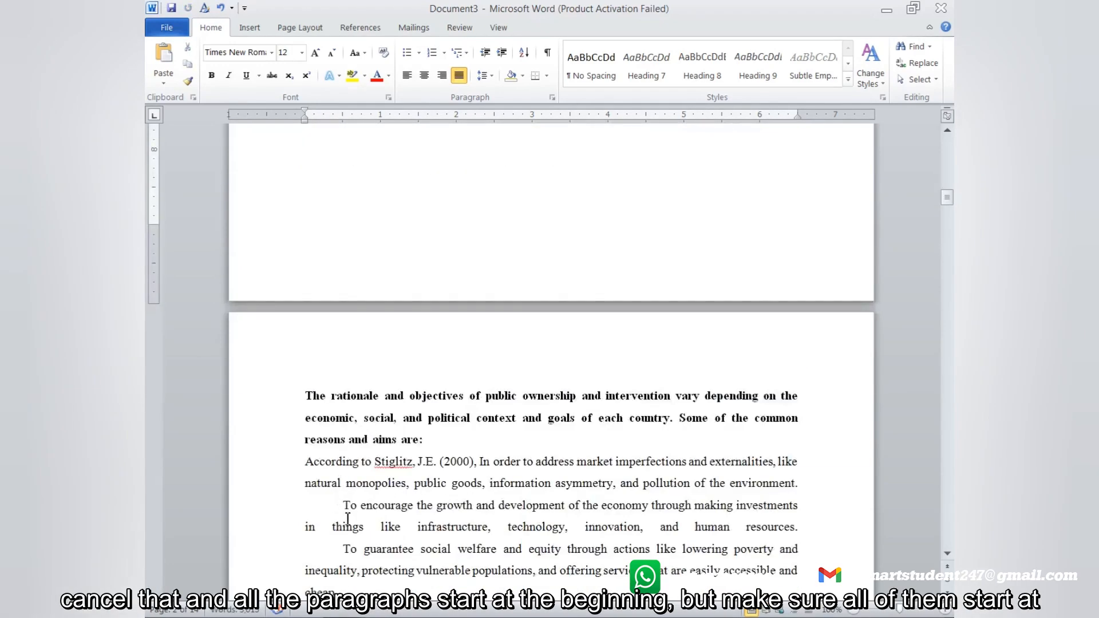
pyautogui.moveTo(345, 506); pyautogui.dragTo(310, 513)
pyautogui.press('BackSpace')
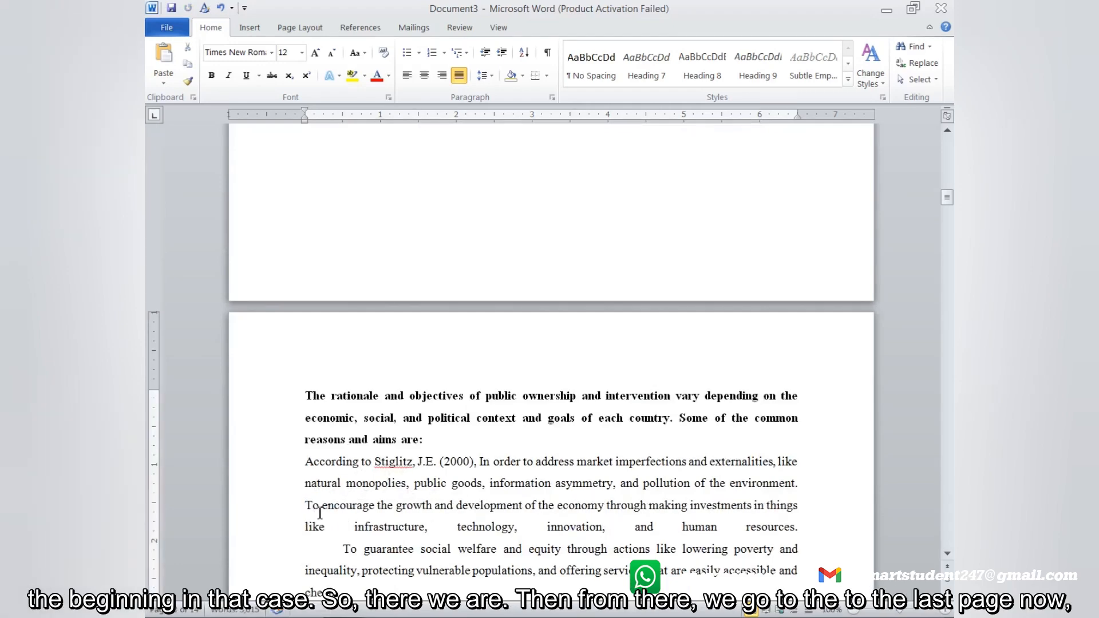
pyautogui.press('Tab')
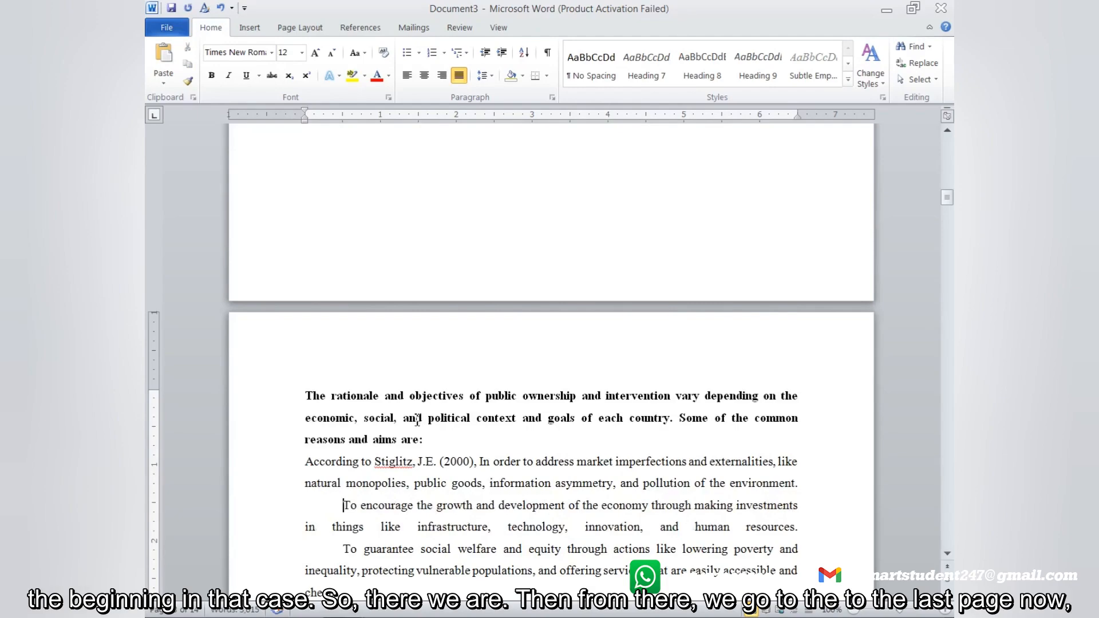
# Check the REFERENCES heading and the first entries of the reference list near the end of the document
pyautogui.scroll(-20, 417, 424)
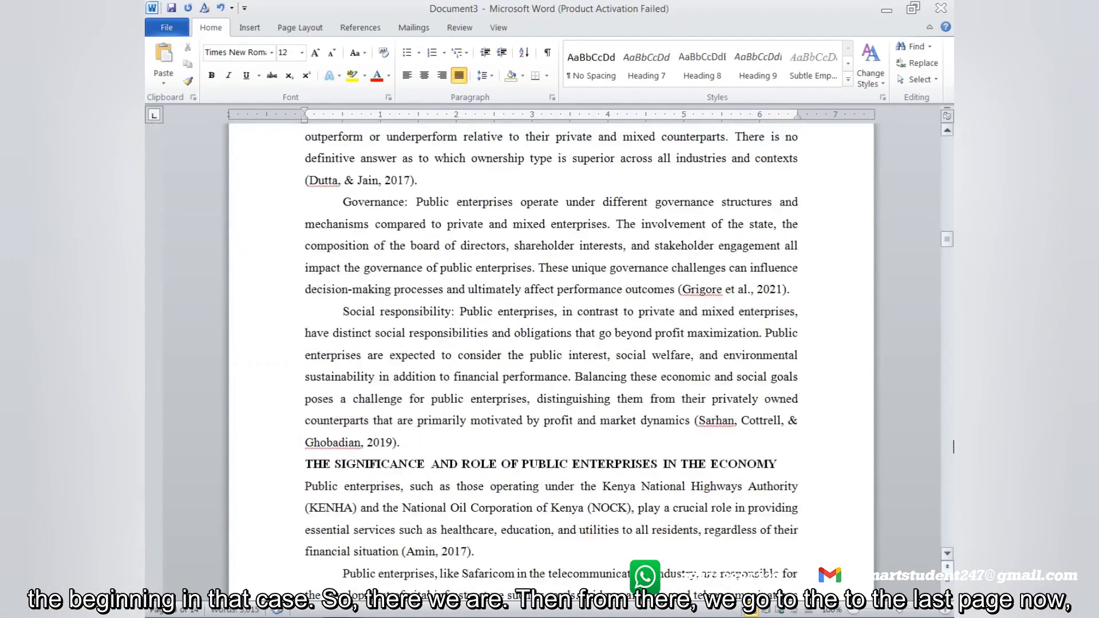
pyautogui.moveTo(947, 241); pyautogui.dragTo(897, 520)
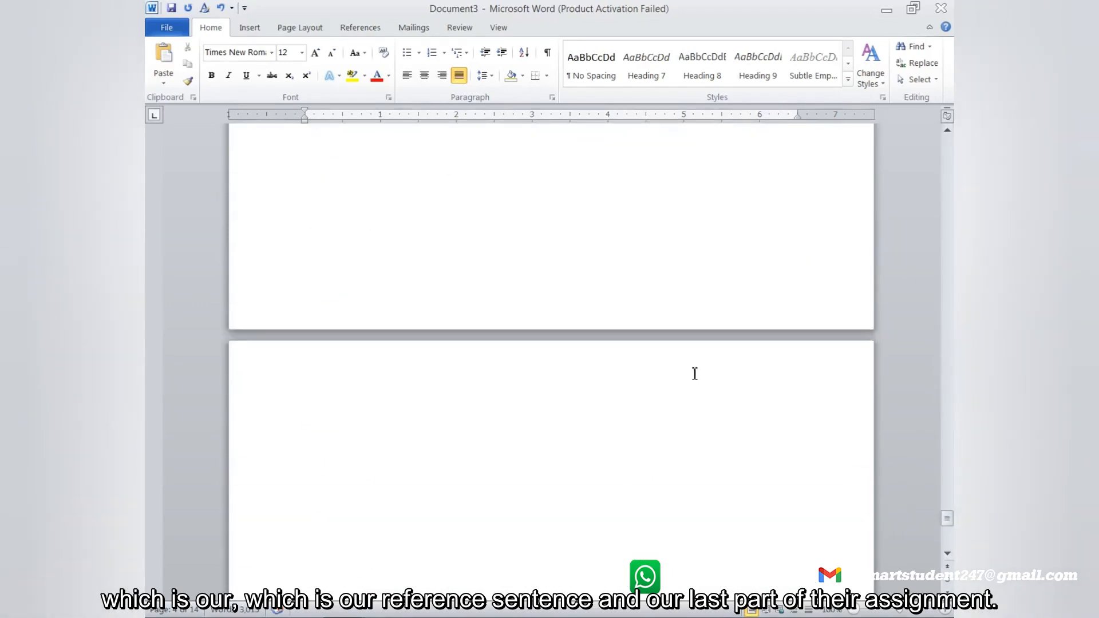
pyautogui.scroll(15, 618, 348)
pyautogui.moveTo(266, 424); pyautogui.dragTo(380, 616)
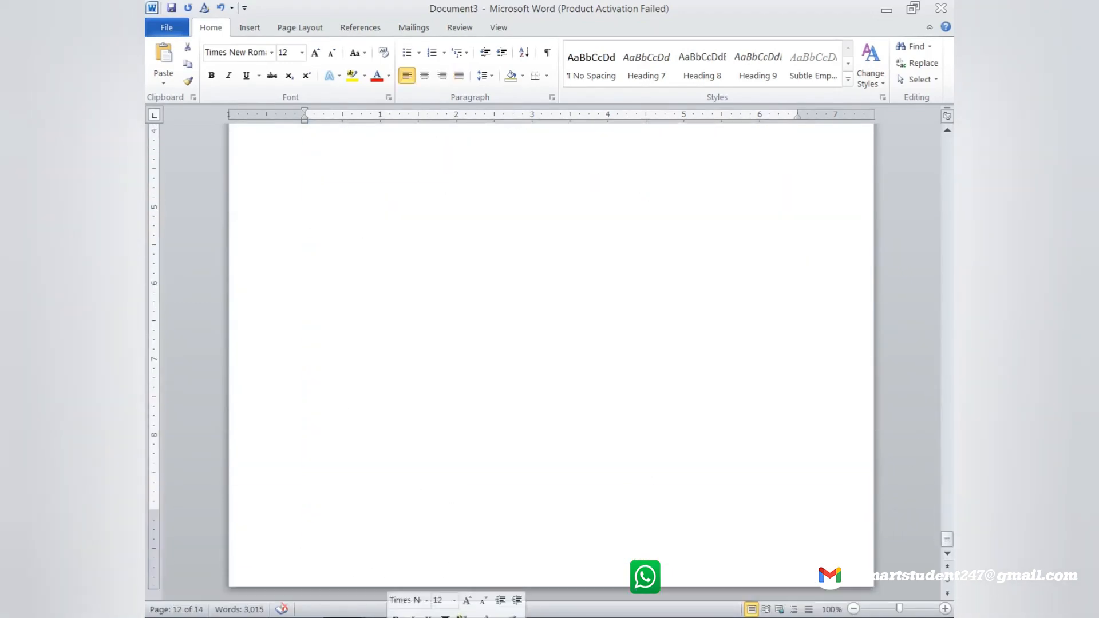
pyautogui.press('Delete')
pyautogui.scroll(10, 314, 453)
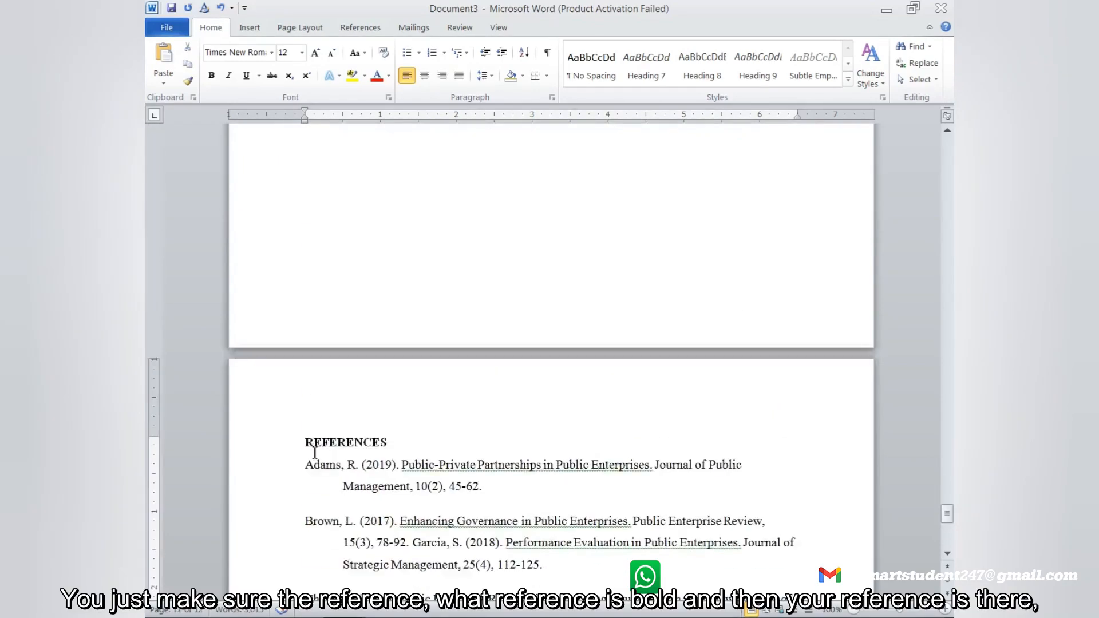
# Italicize the journal title "Journal of Public Management" in the first entry of the reference list
pyautogui.click(282, 454)
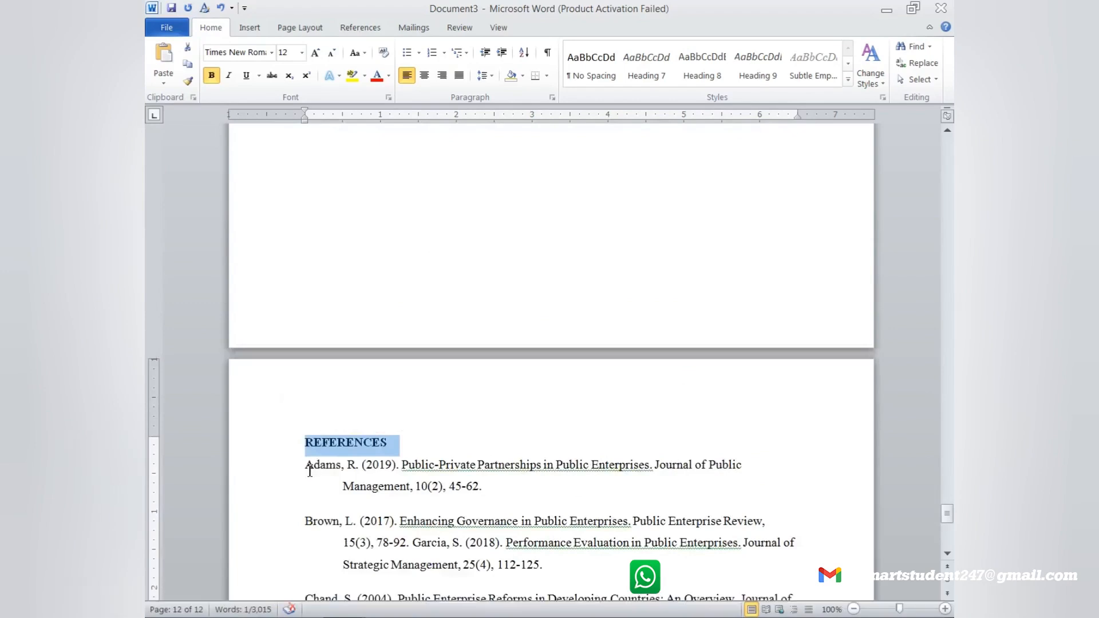
pyautogui.click(486, 484)
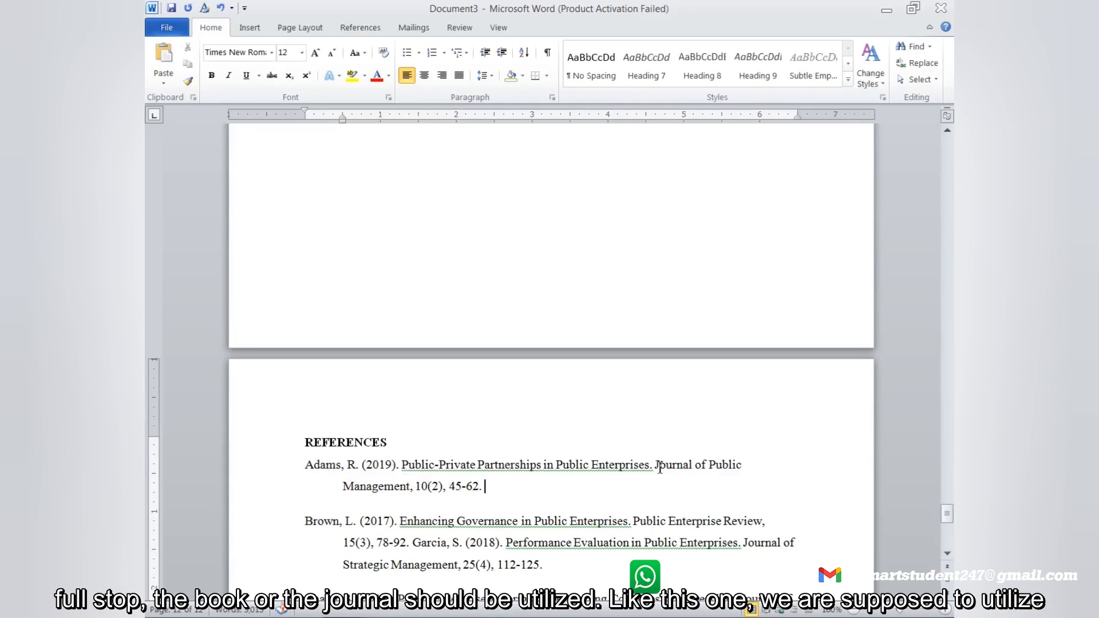
pyautogui.moveTo(652, 467); pyautogui.dragTo(418, 487)
pyautogui.click(230, 79)
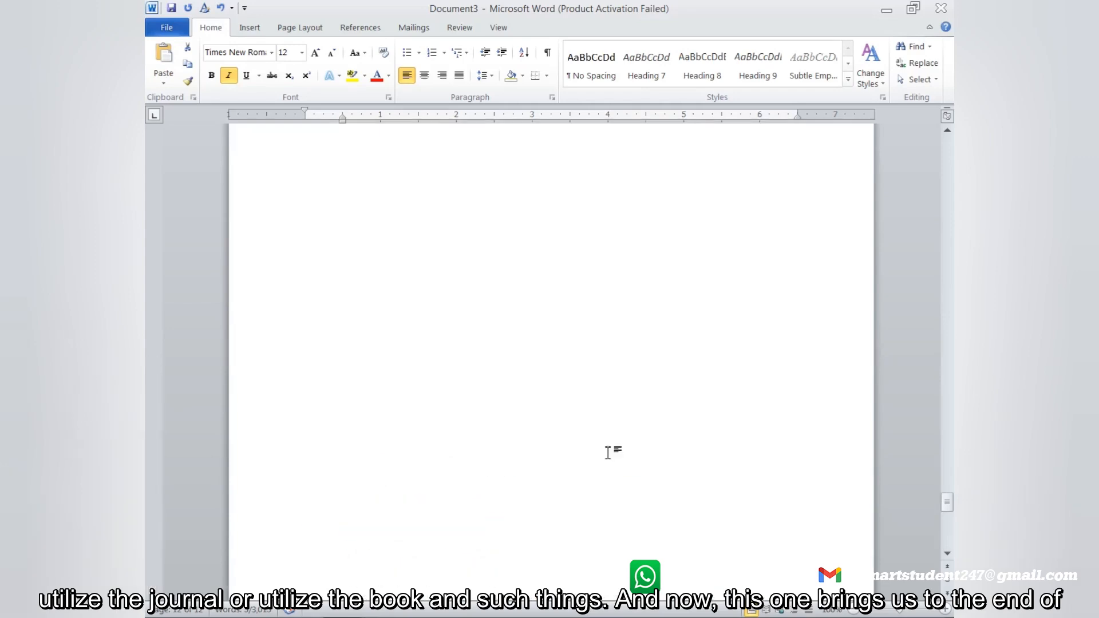
# Review the finished assignment's layout, going back from the reference list through the Conclusion and the preceding body sections
pyautogui.scroll(10, 609, 449)
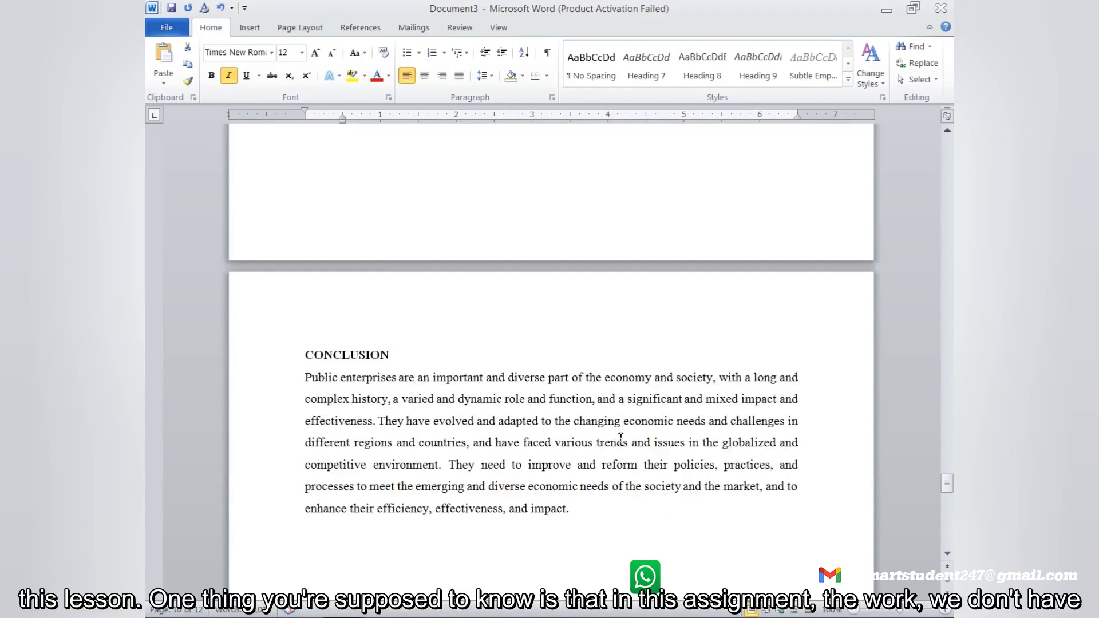
pyautogui.scroll(4, 620, 440)
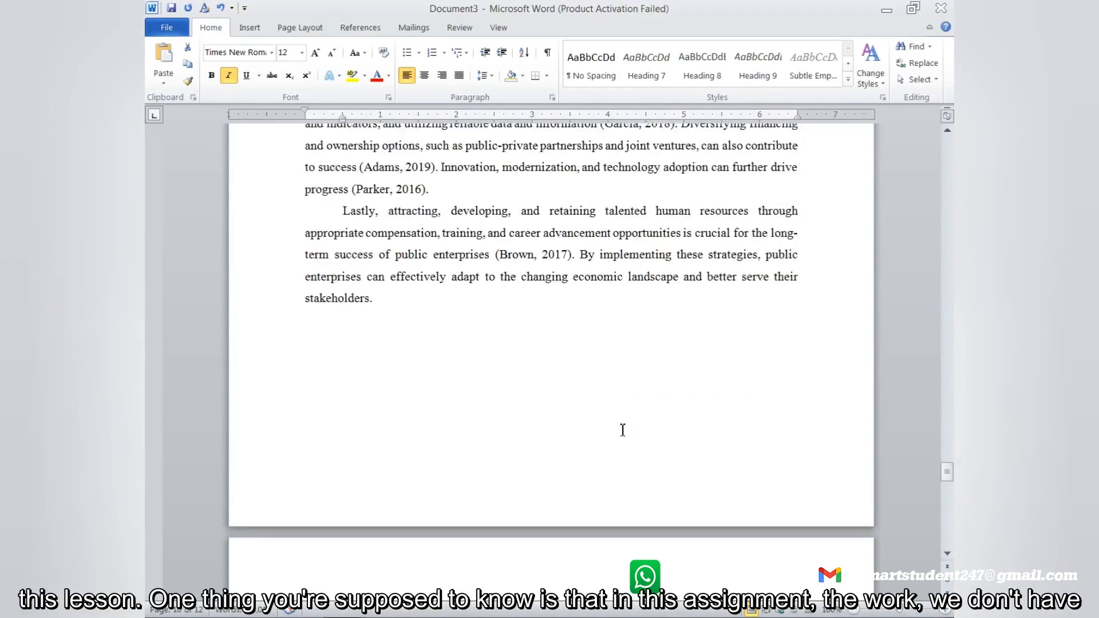
pyautogui.scroll(3, 622, 432)
pyautogui.scroll(3, 623, 429)
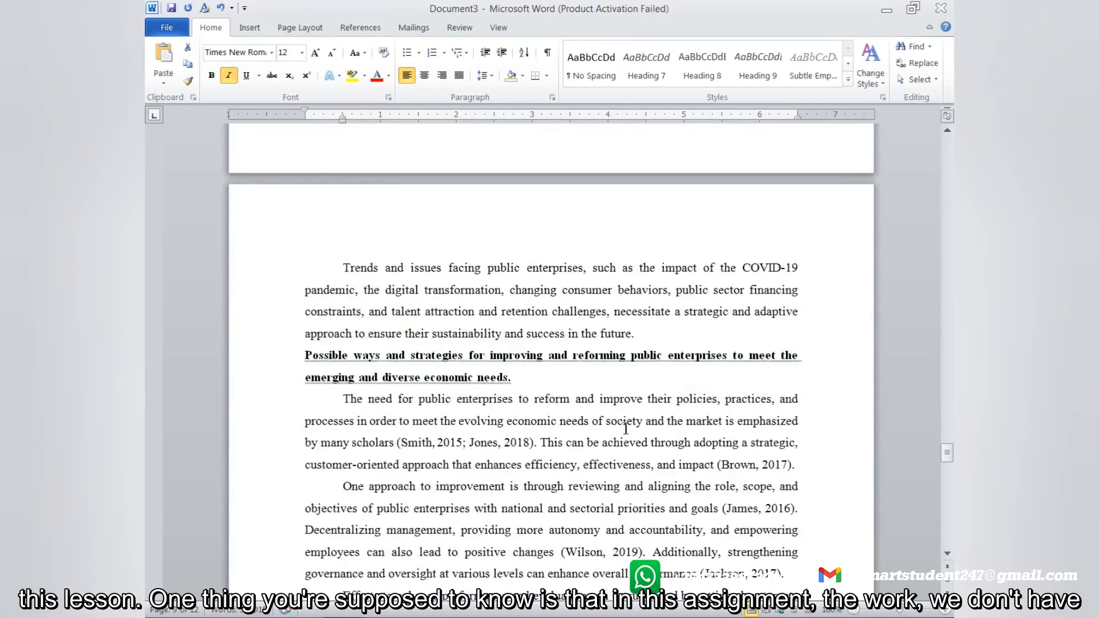
pyautogui.scroll(3, 624, 428)
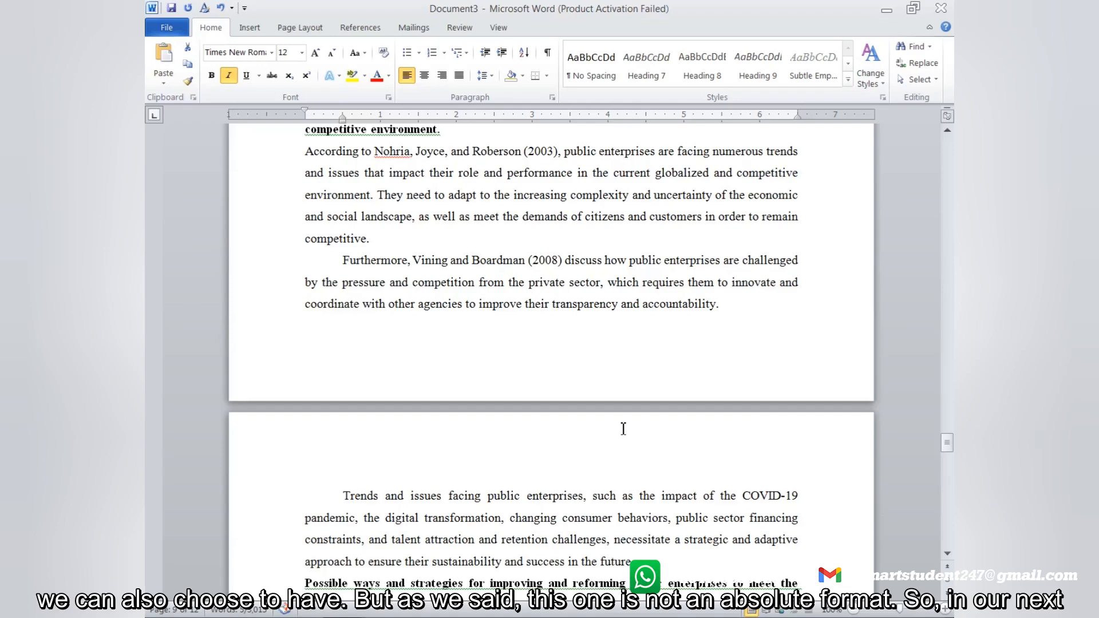
pyautogui.scroll(7, 623, 429)
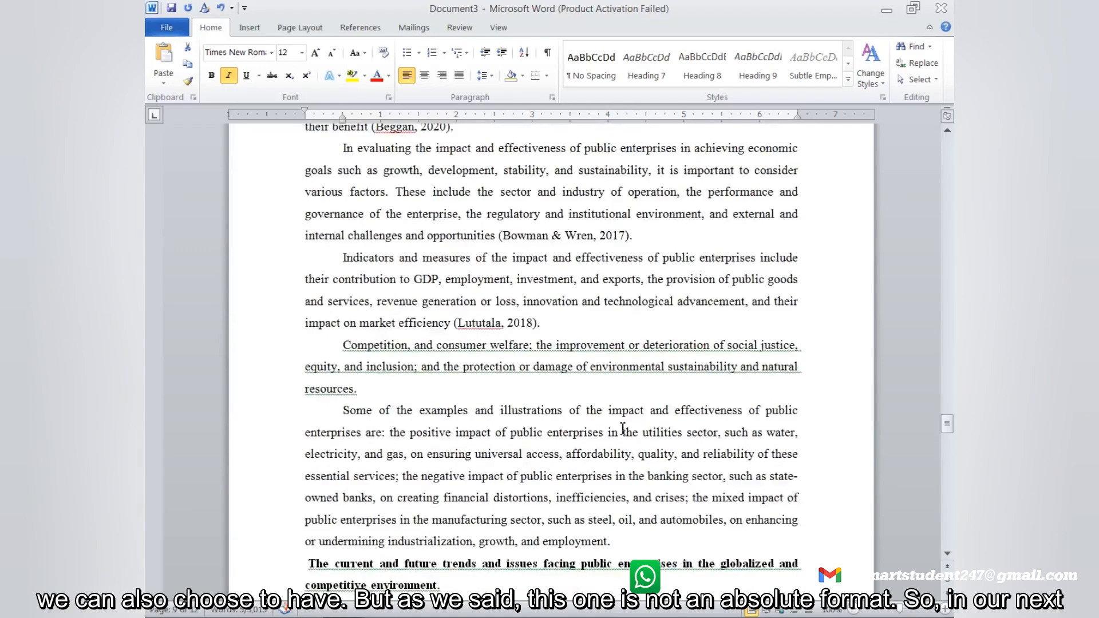
pyautogui.scroll(7, 623, 429)
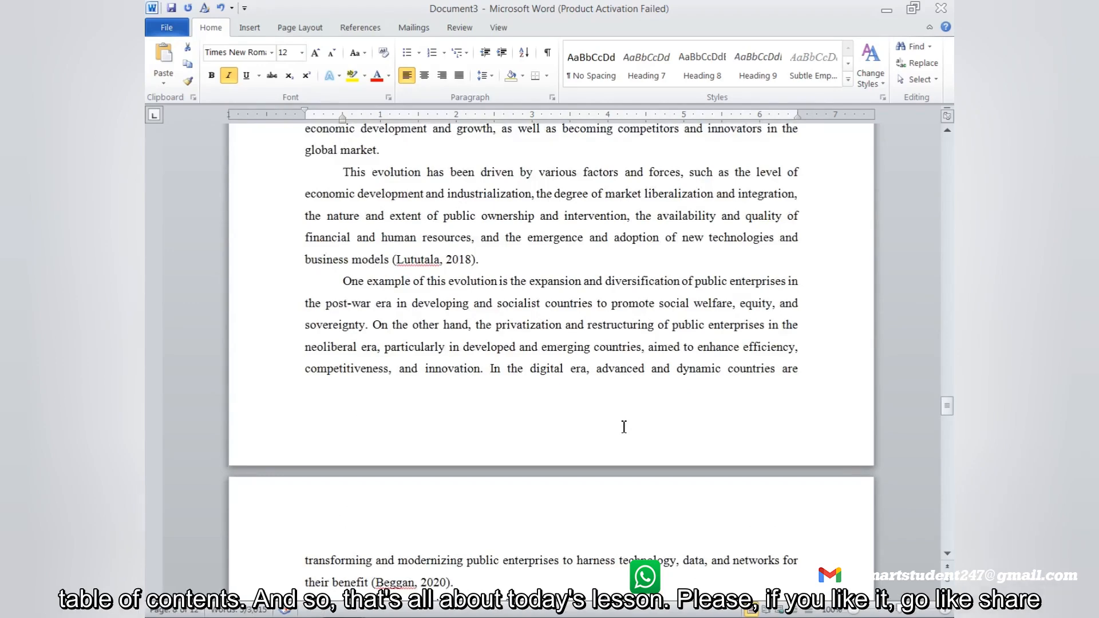
pyautogui.scroll(4, 623, 427)
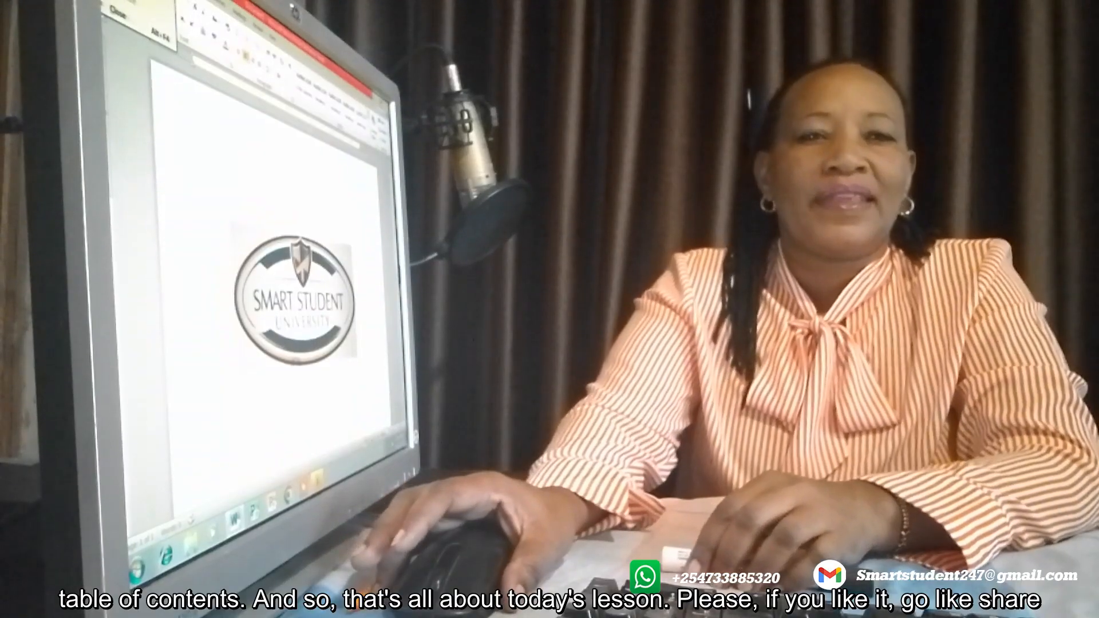